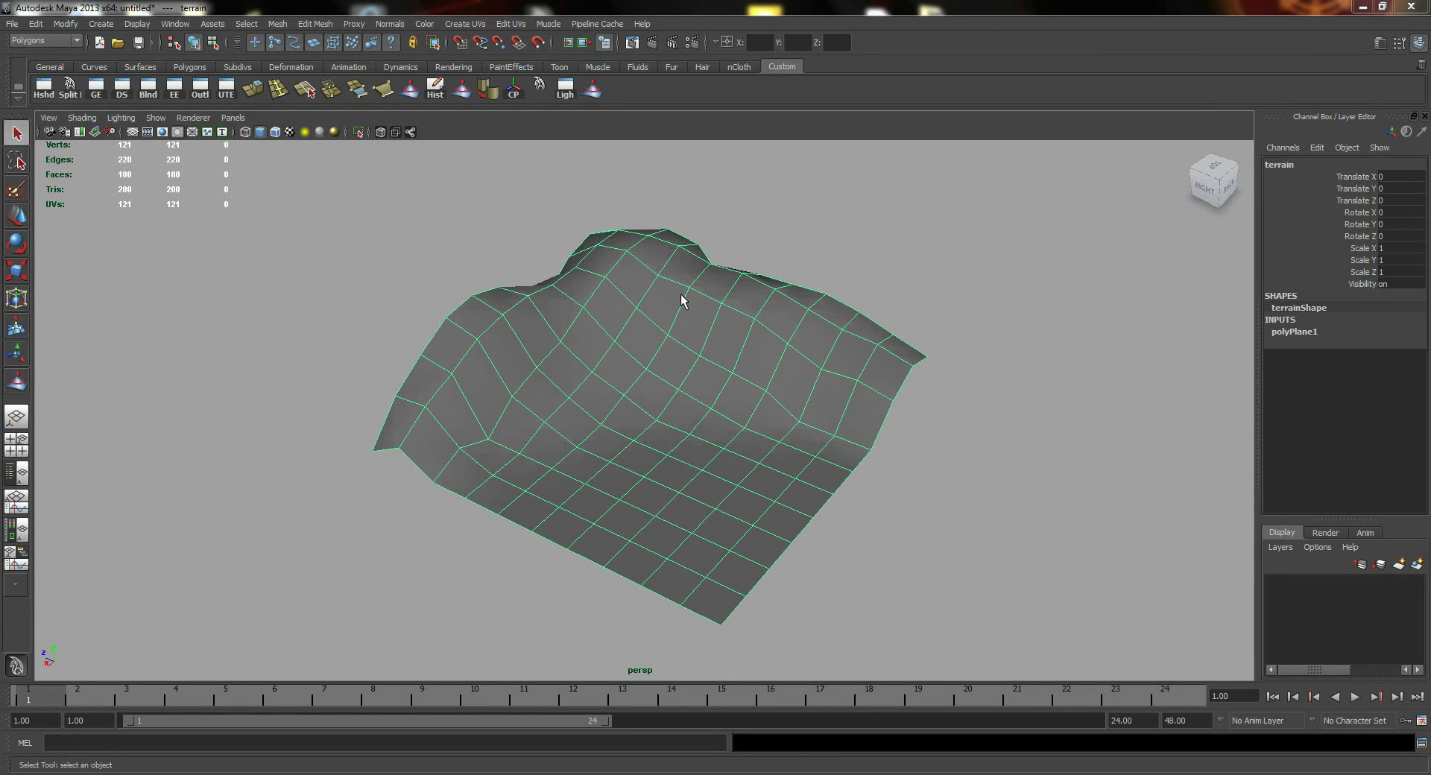
Step: Tumble around the terrain mesh and open the Hypershade from Window > Rendering Editors
left_click_drag(680, 297, 661, 323, "alt")
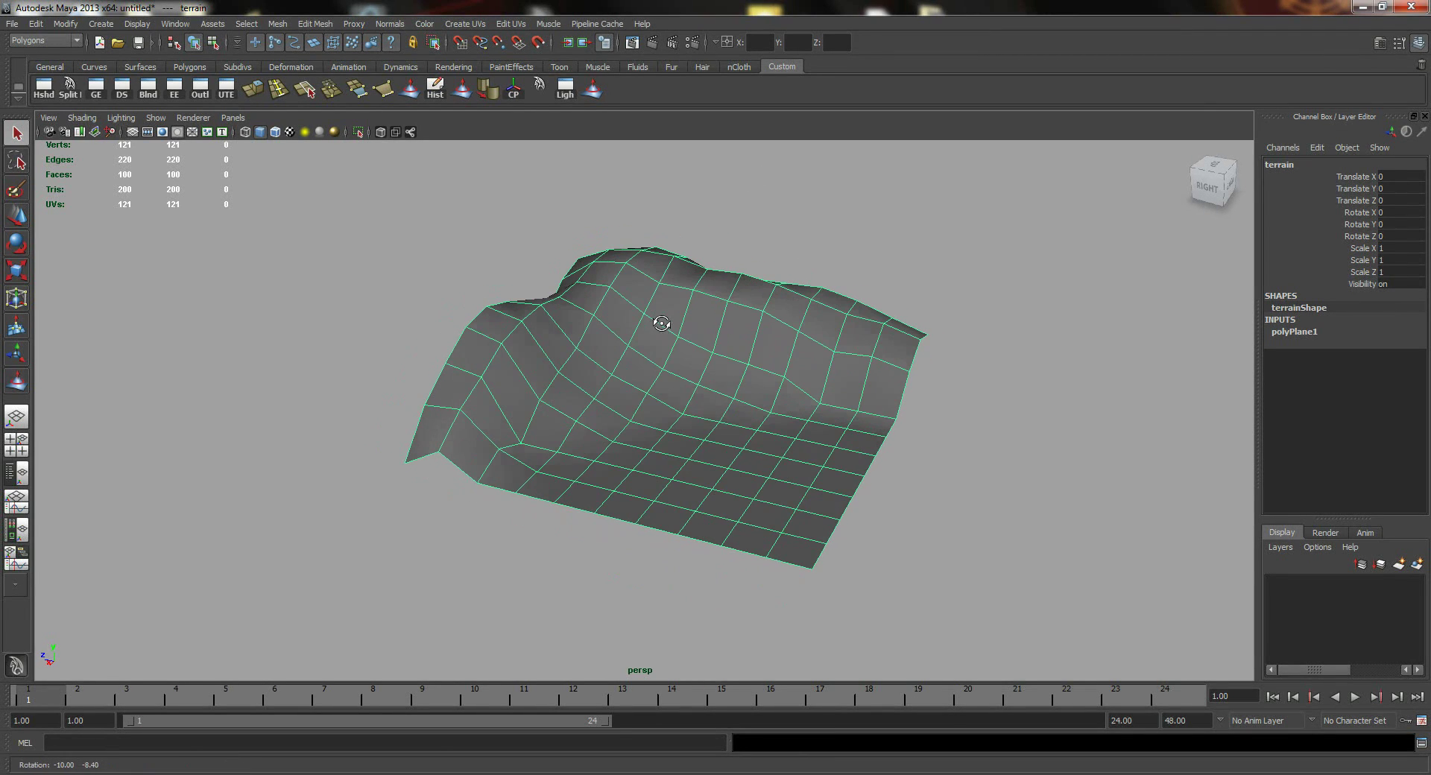
left_click(182, 24)
mouse_move(243, 61)
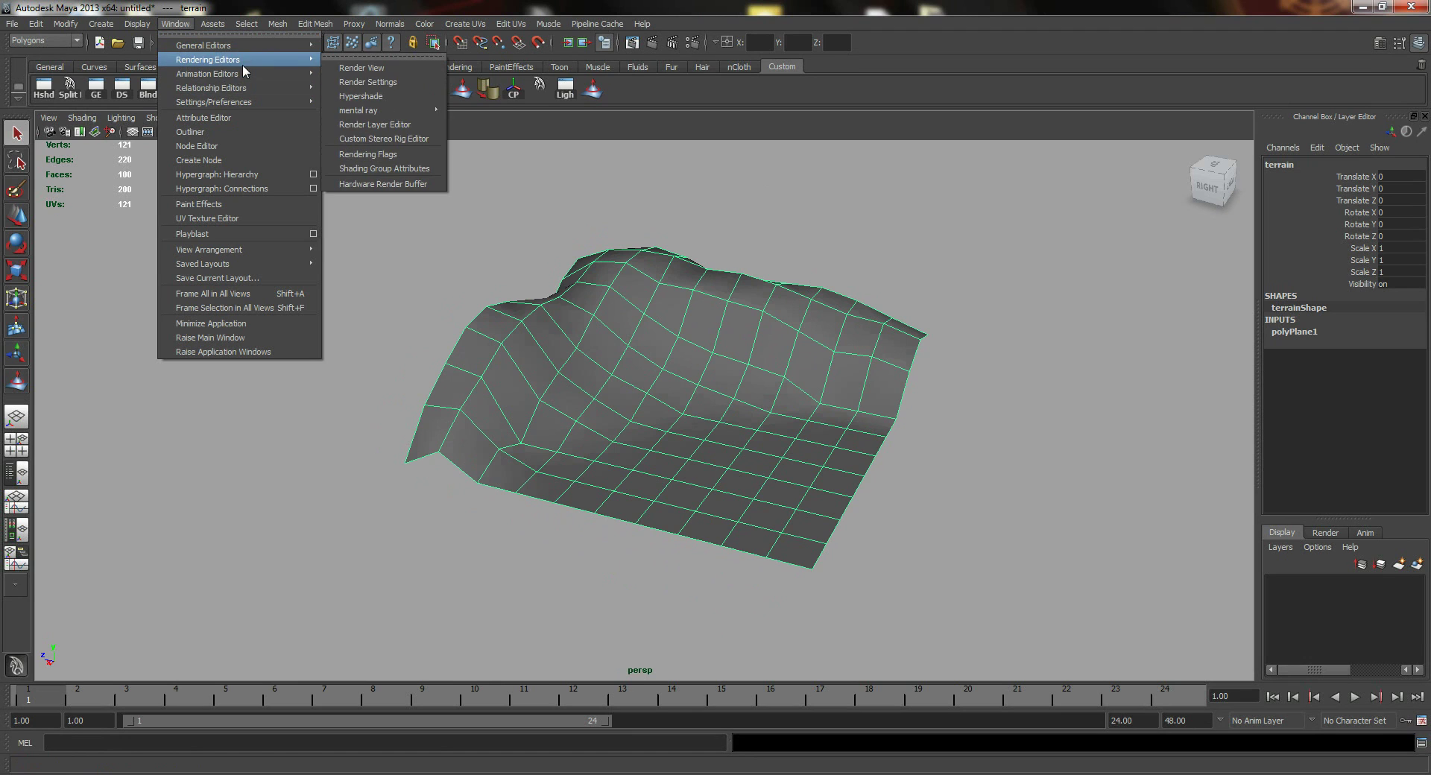
left_click(372, 97)
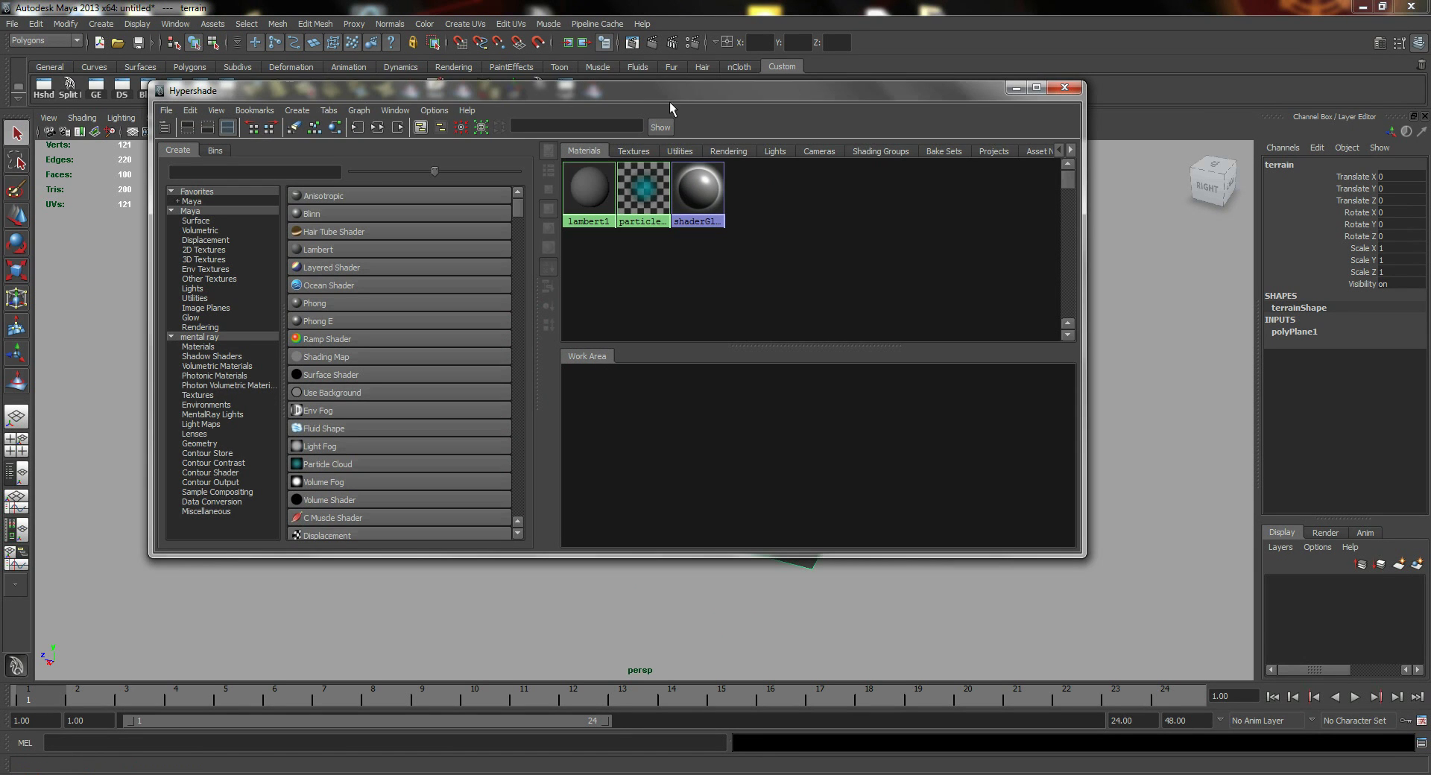
Step: Create a new Lambert material and rename it from lambert2 to TerrainText
left_click_drag(669, 108, 1006, 193)
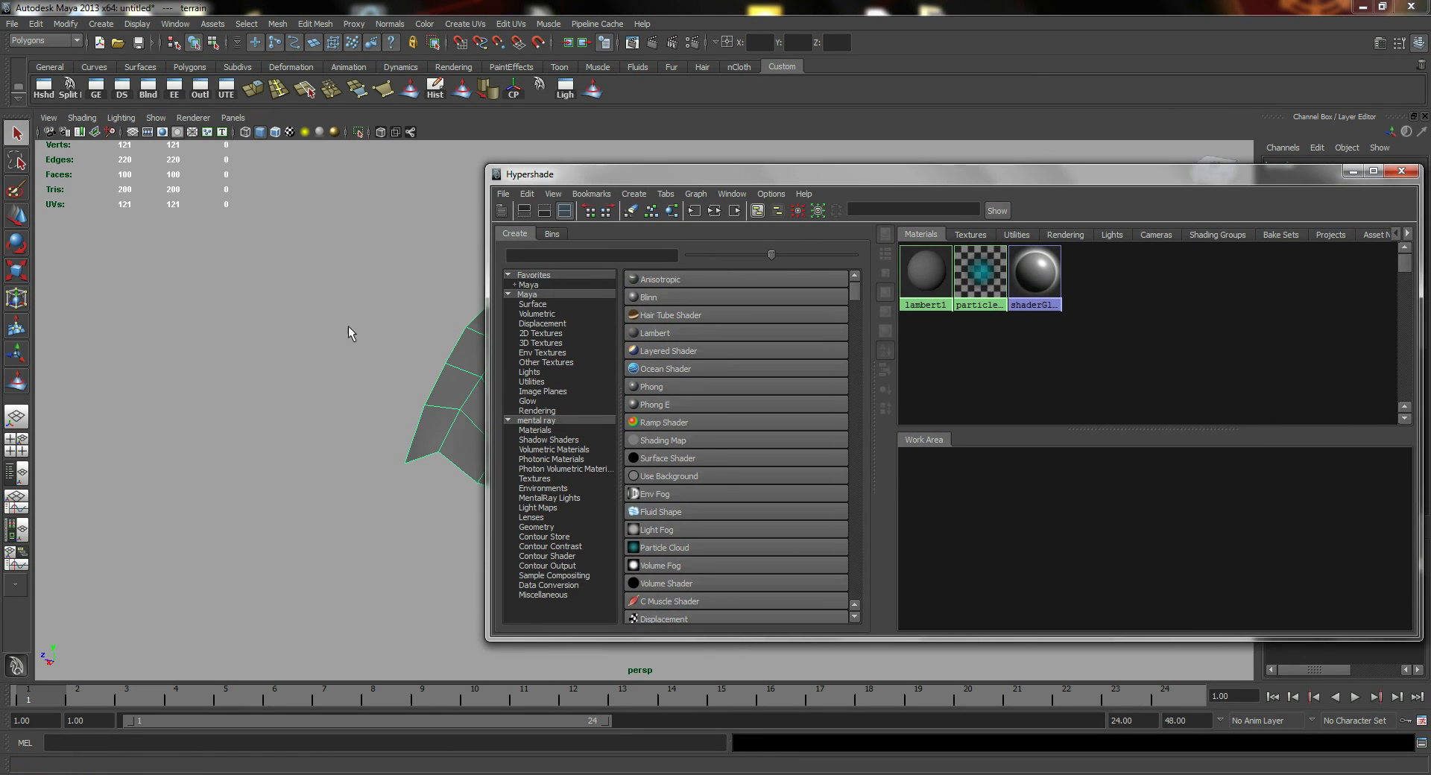
right_click_drag(361, 304, 226, 304, "alt")
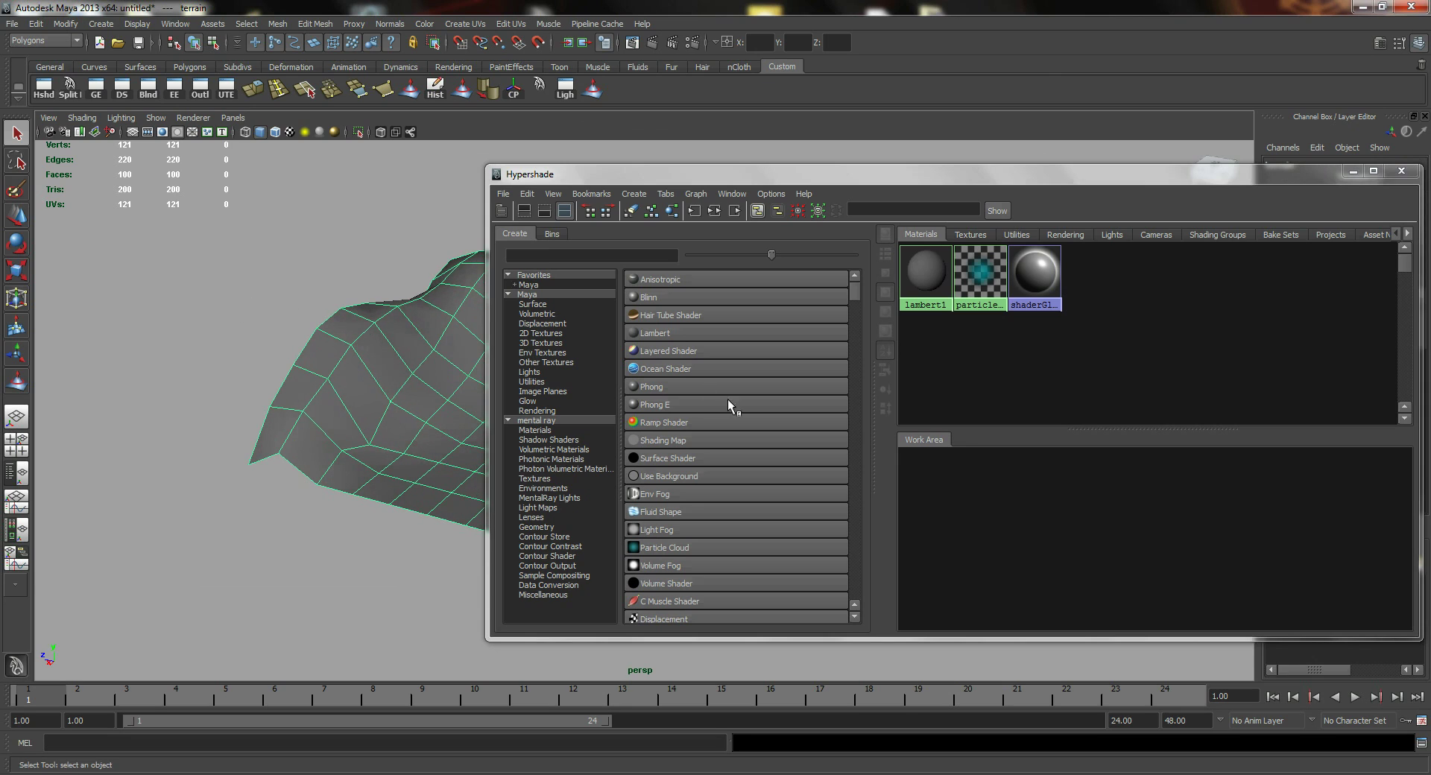
left_click(678, 333)
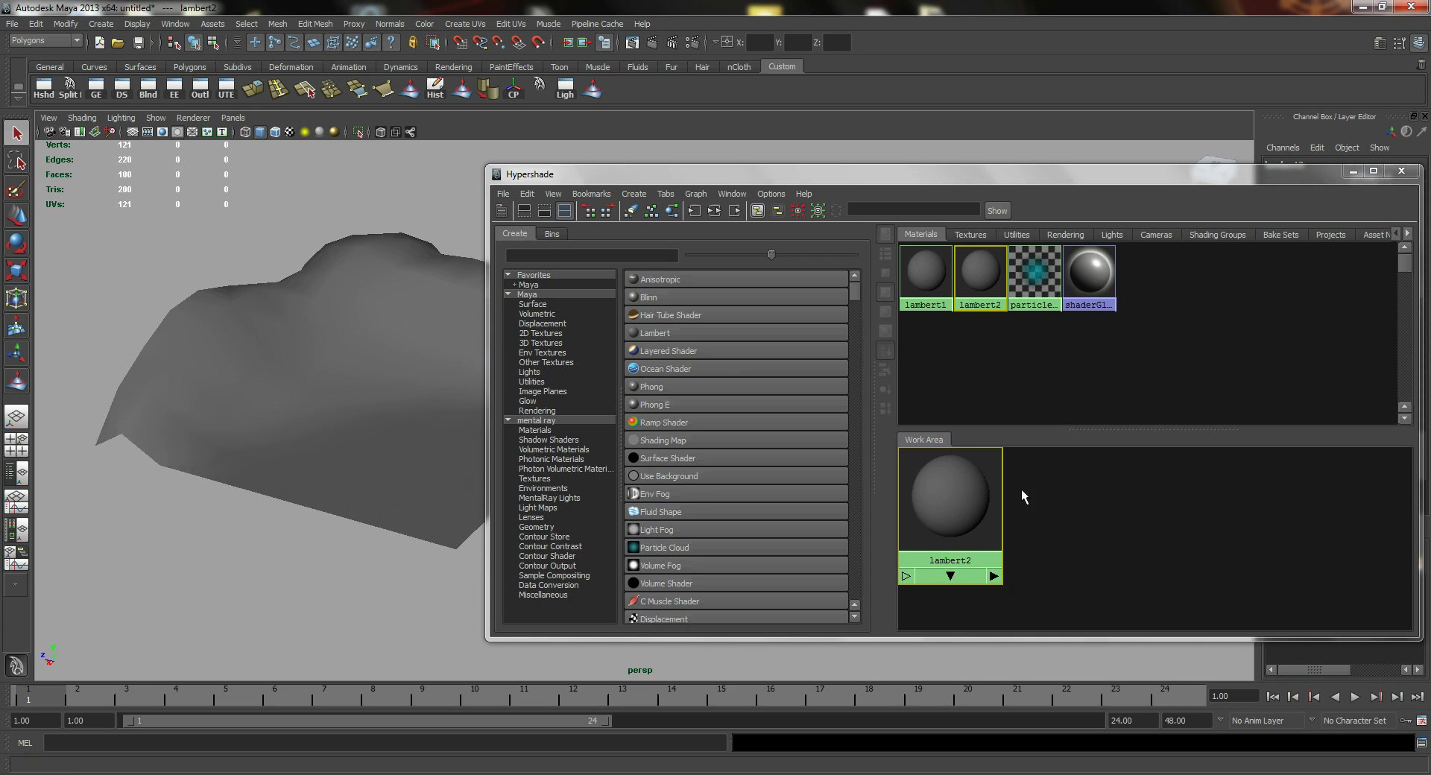
left_click_drag(391, 225, 377, 297, "alt")
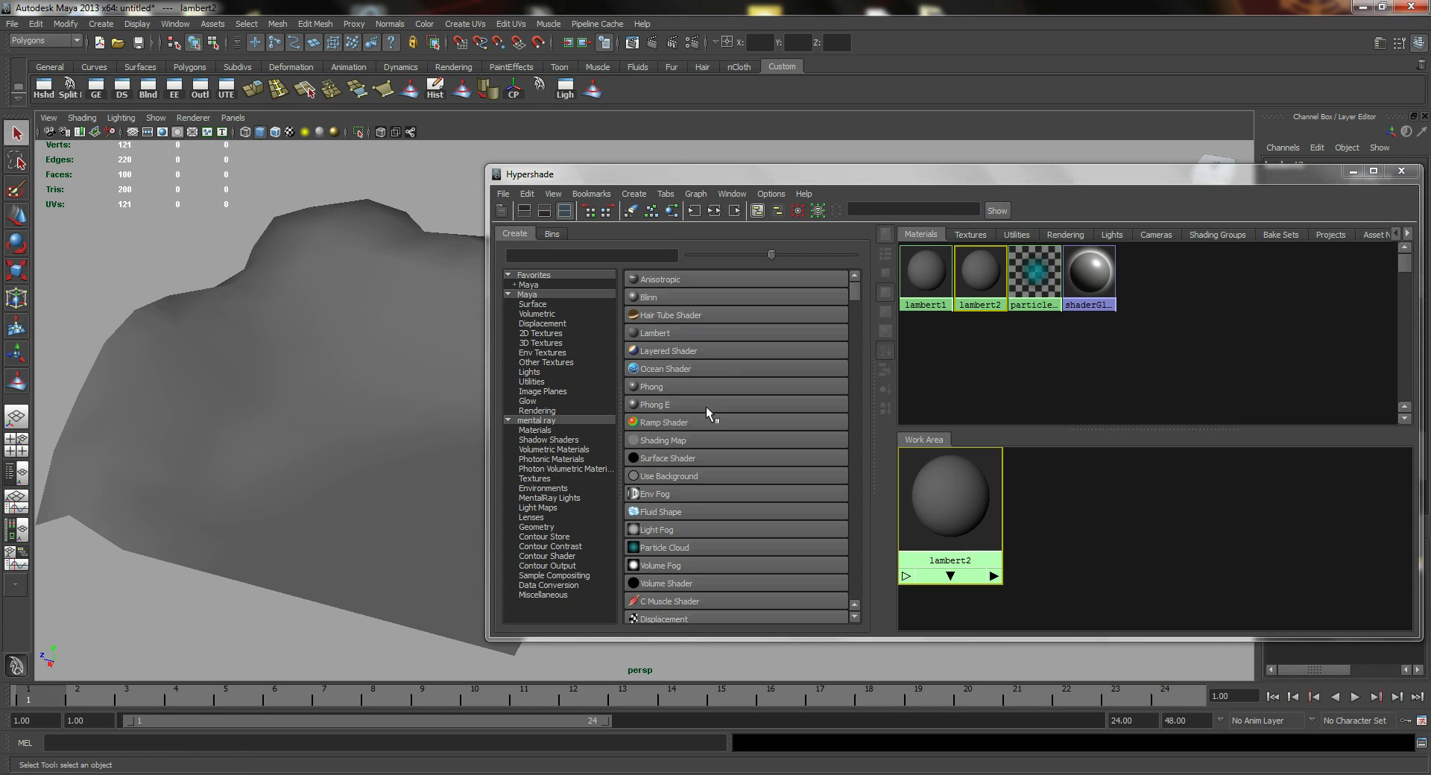
double_click(961, 489)
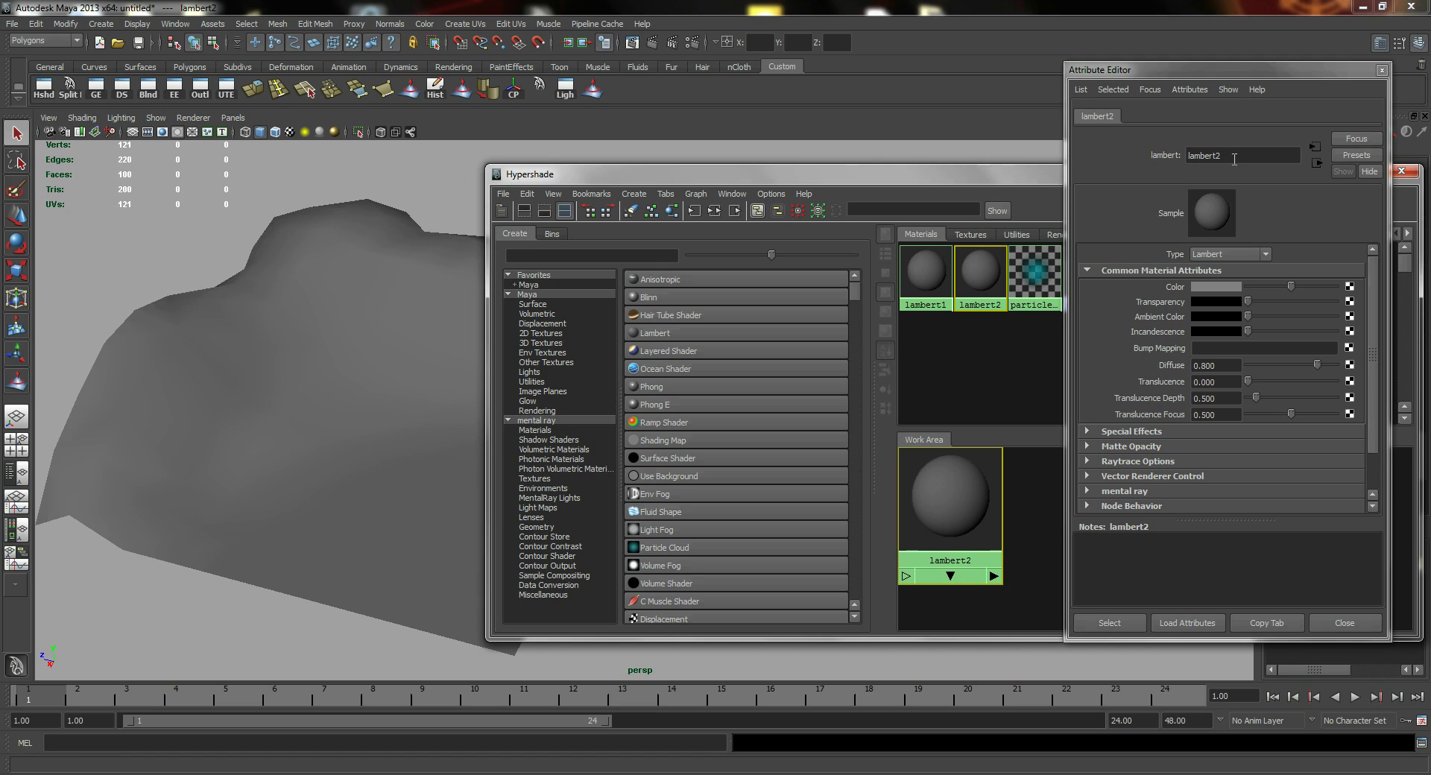
double_click(1234, 157)
type("Ter")
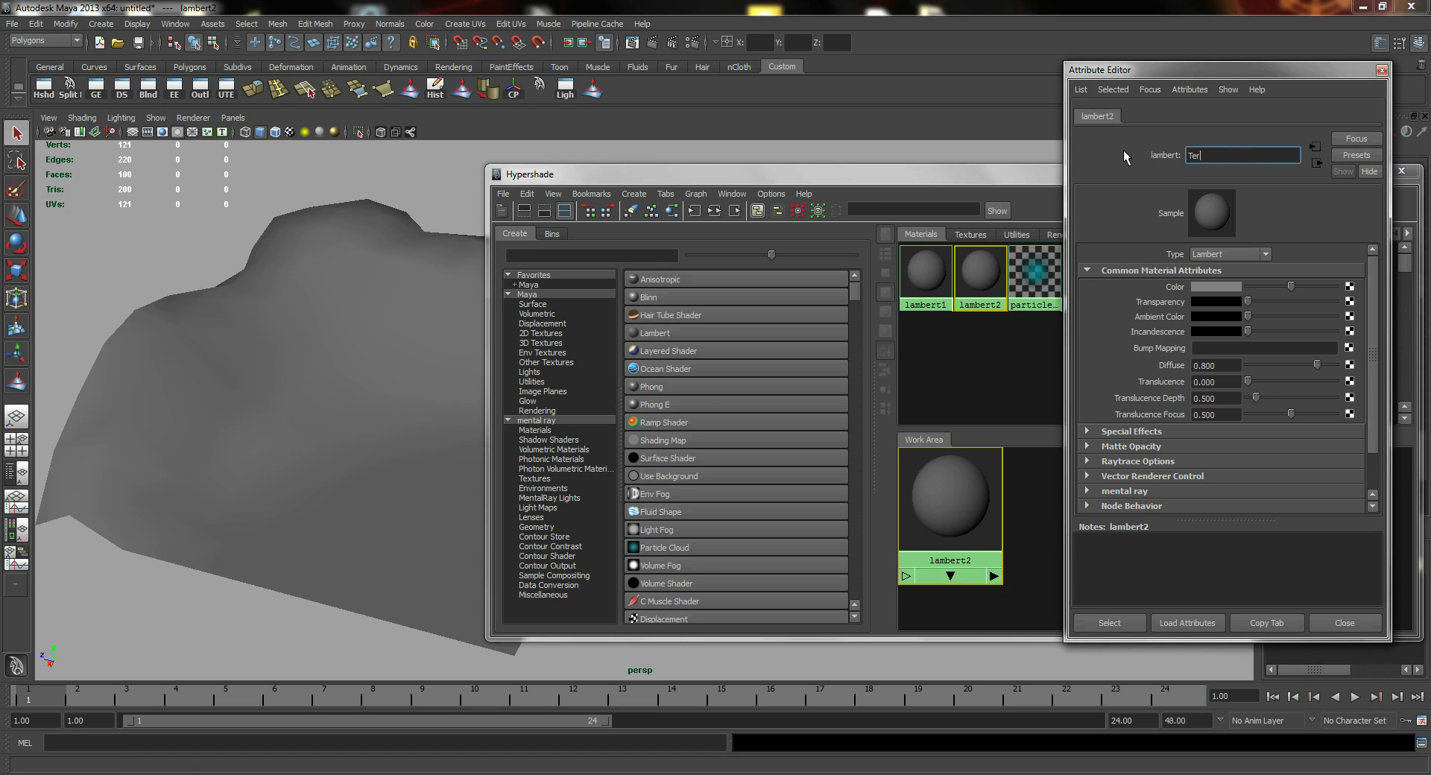
type("rainText")
key("Return")
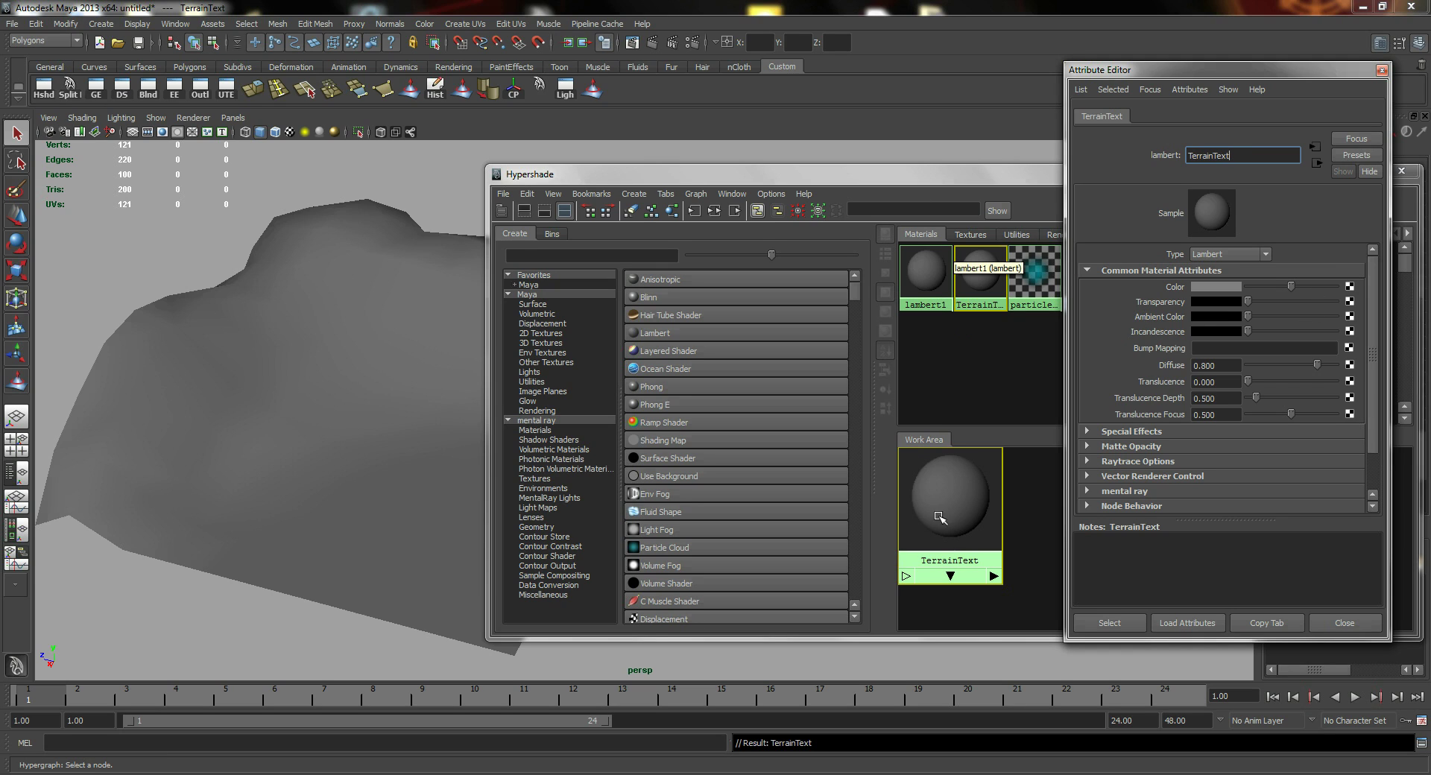
Step: Assign the TerrainText material to the terrain mesh
middle_click_drag(954, 506, 338, 355)
left_click(337, 352)
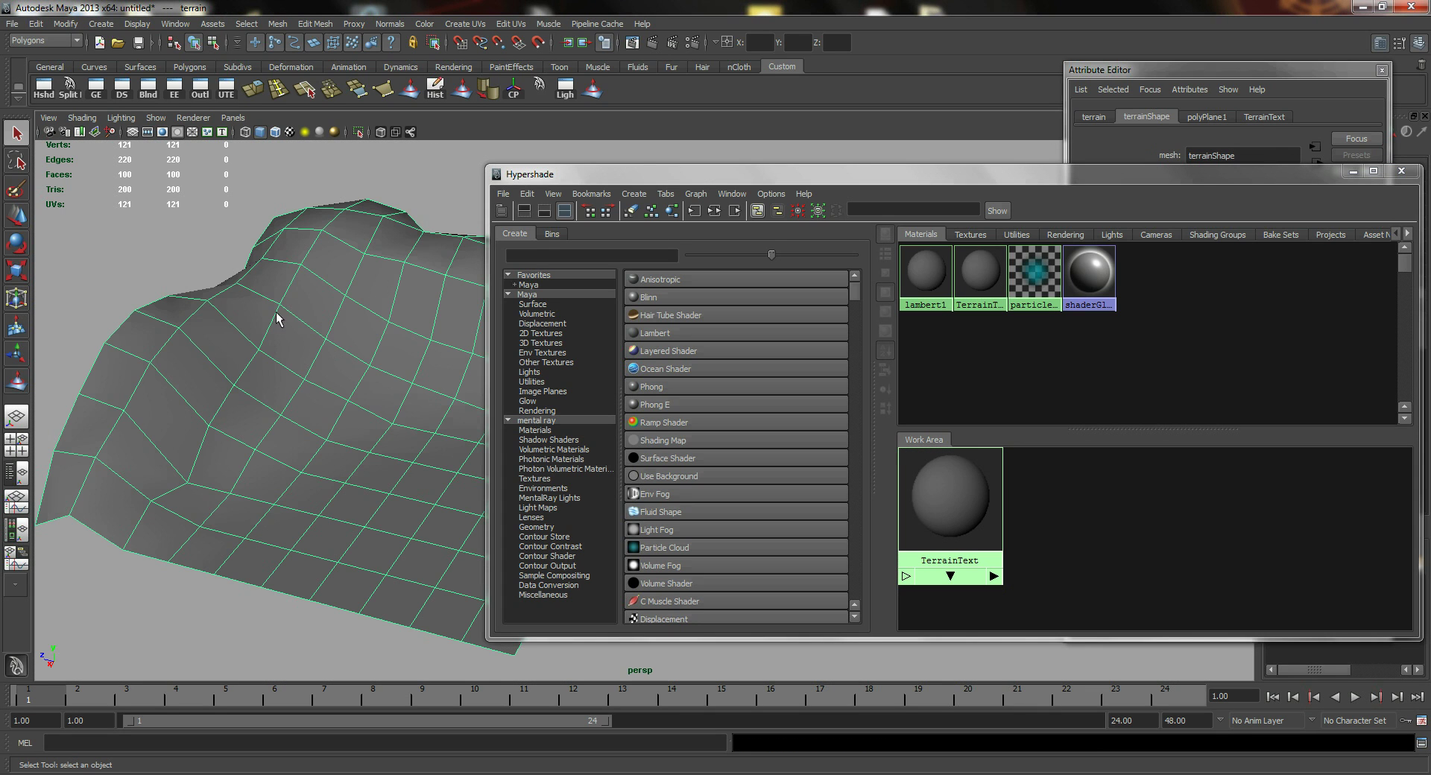
right_click_drag(342, 283, 436, 506)
Step: Search 'layer' in the Create tab and add a Layered Texture node, layeredTexture1
left_click_drag(950, 509, 1214, 513)
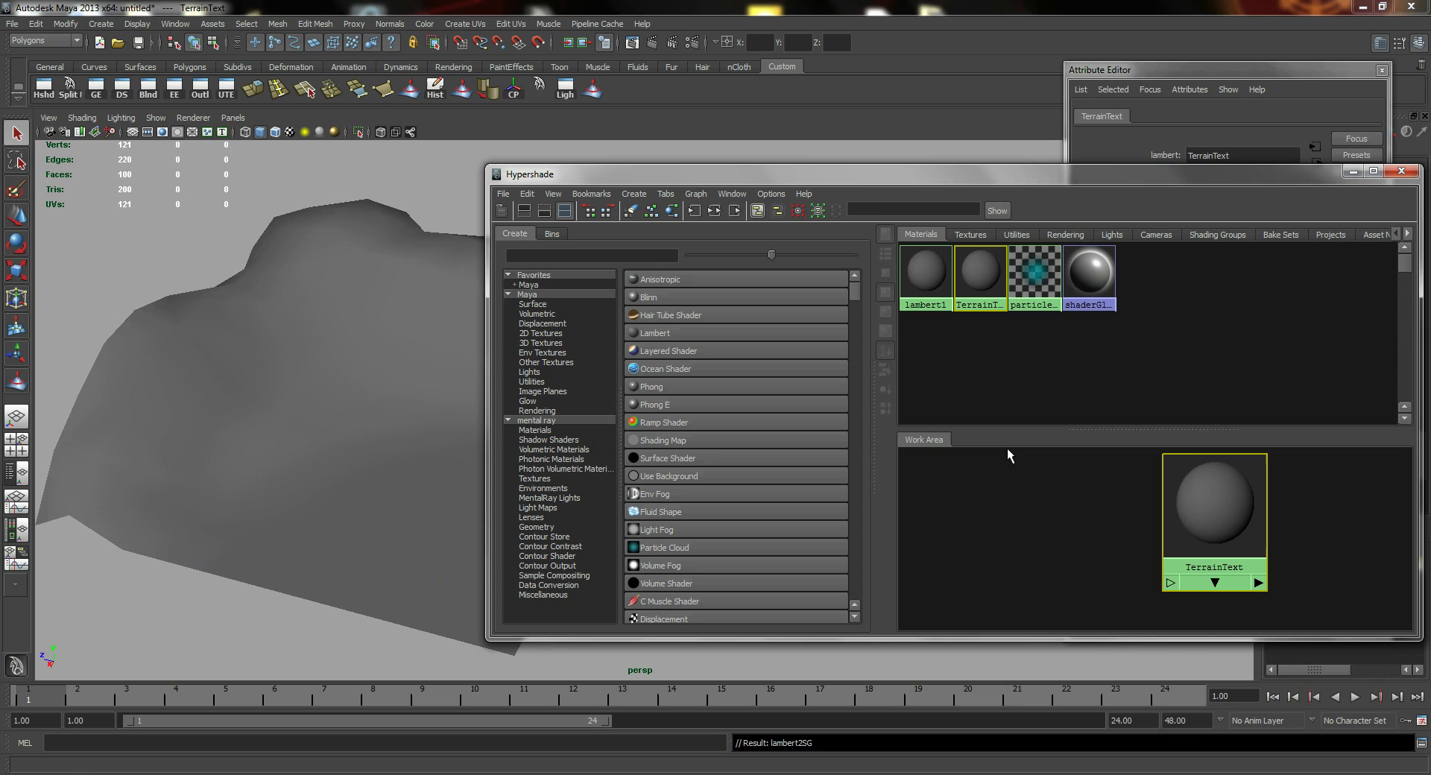
left_click(566, 251)
type("layer")
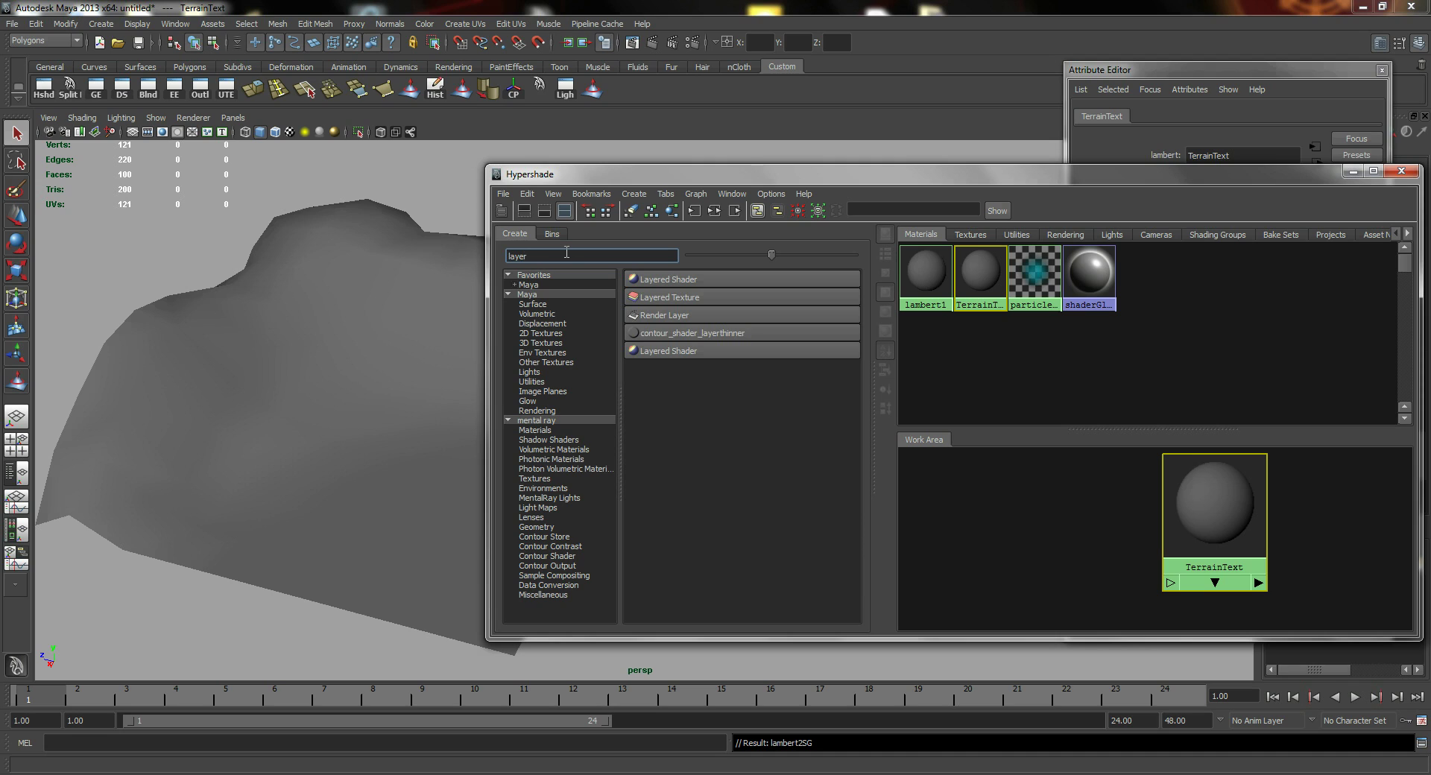
left_click(698, 298)
left_click_drag(1035, 489, 1034, 479)
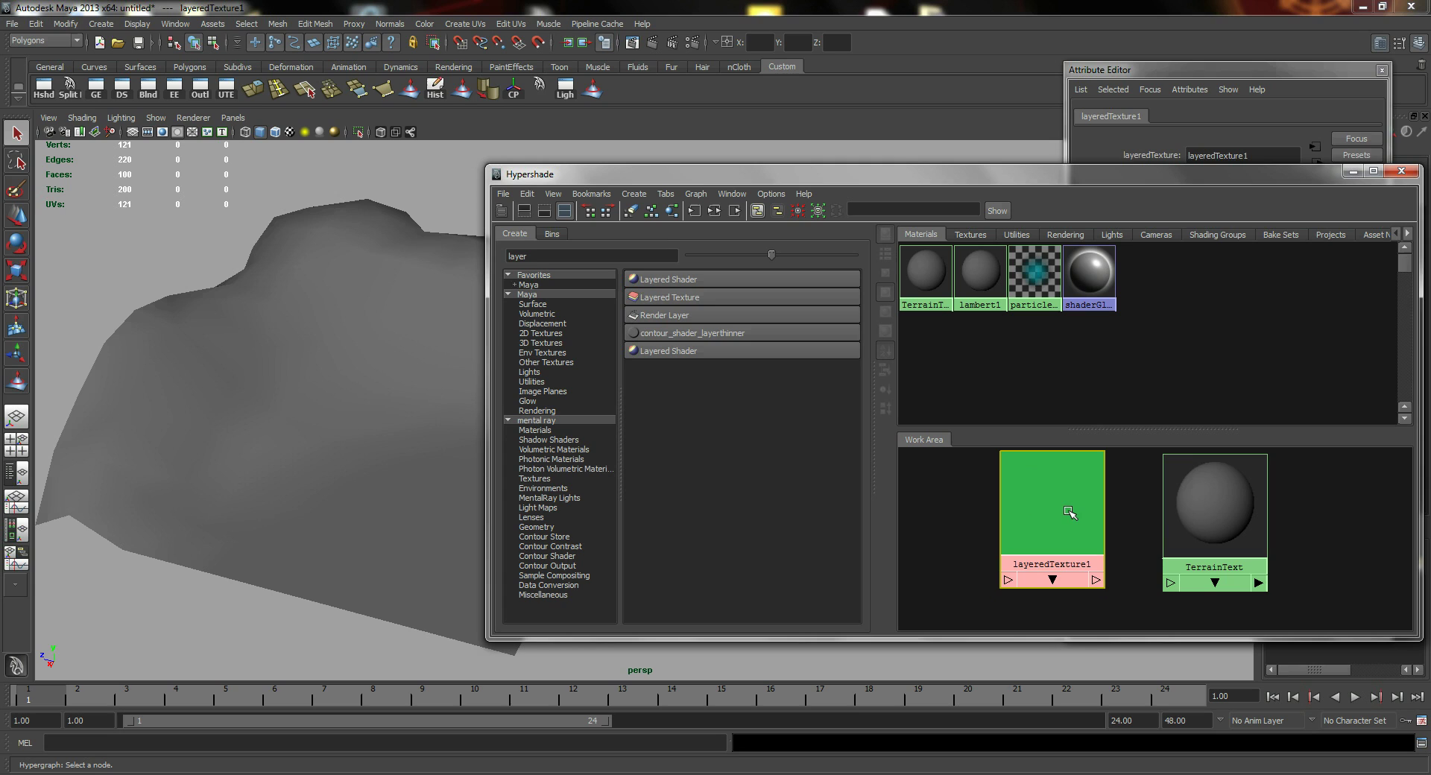
left_click_drag(1066, 503, 1078, 507)
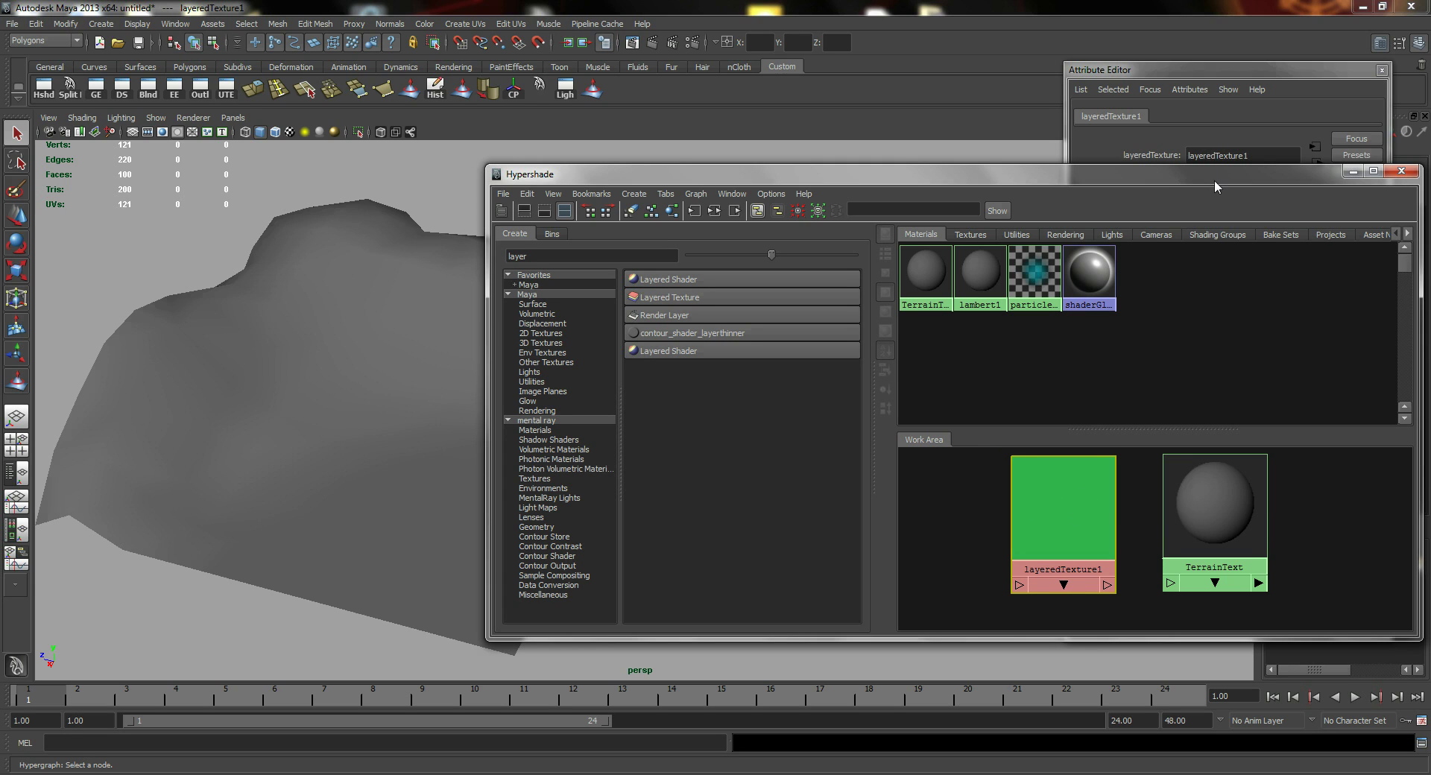
left_click_drag(1213, 180, 848, 146)
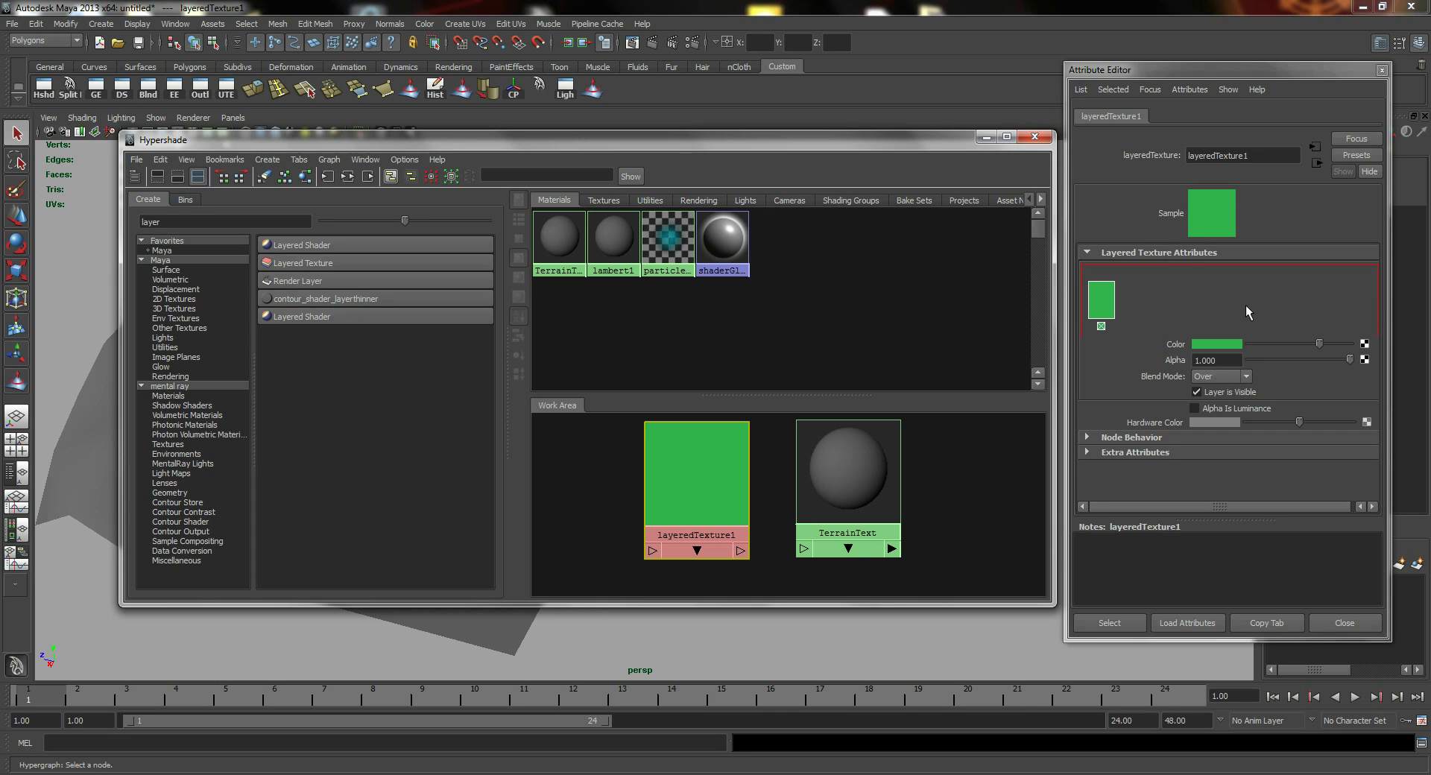
Step: Add and delete layers so layeredTexture1 keeps a single green layer
left_click(1098, 303)
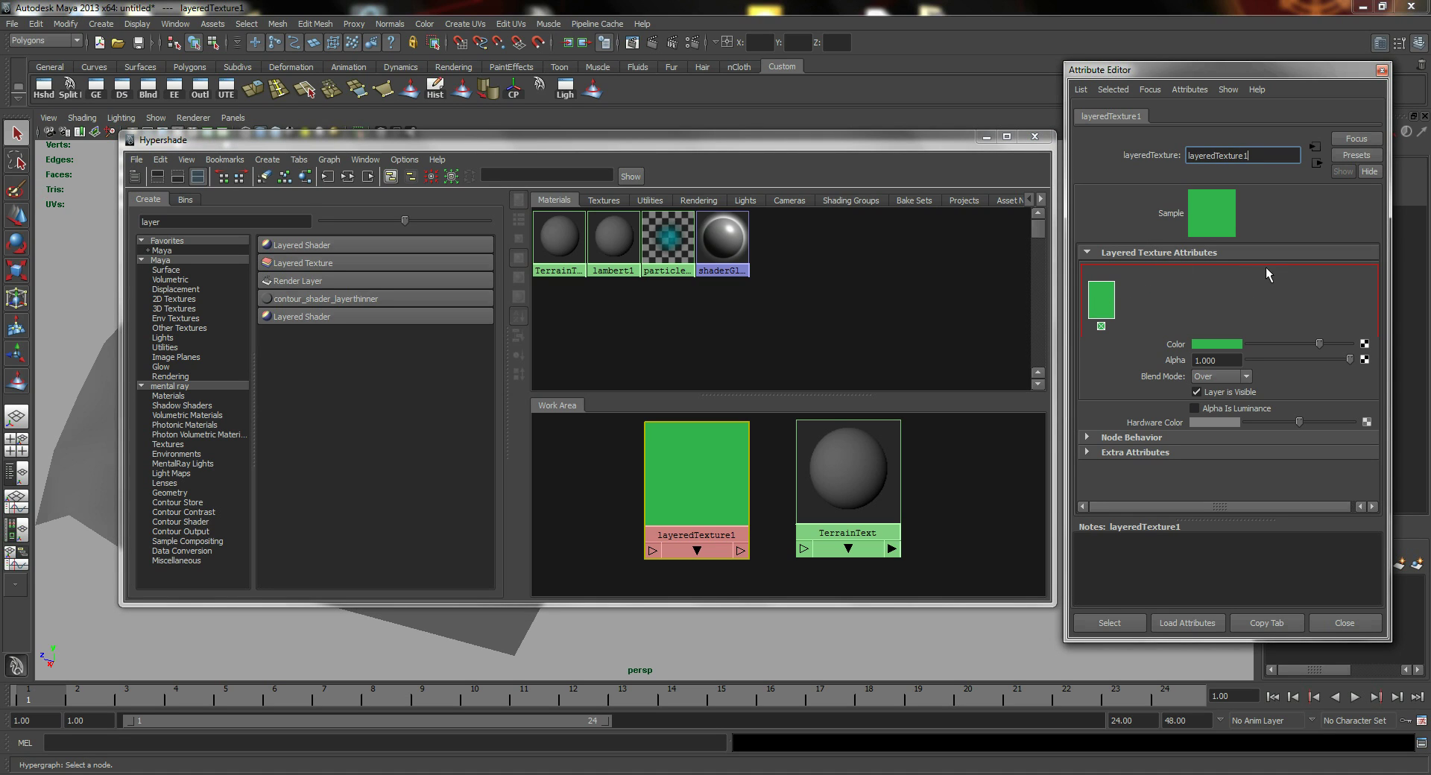
left_click(1195, 298)
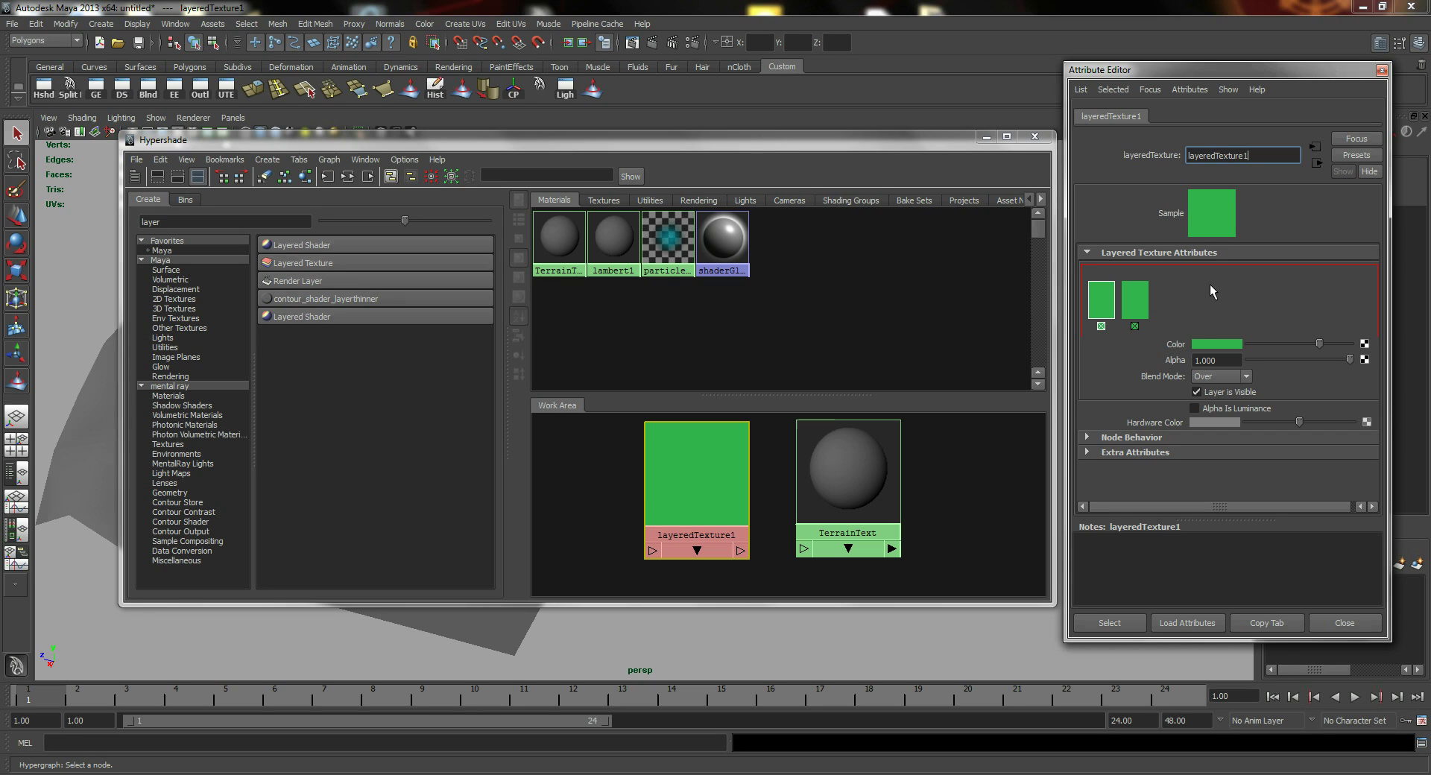
left_click(1208, 286)
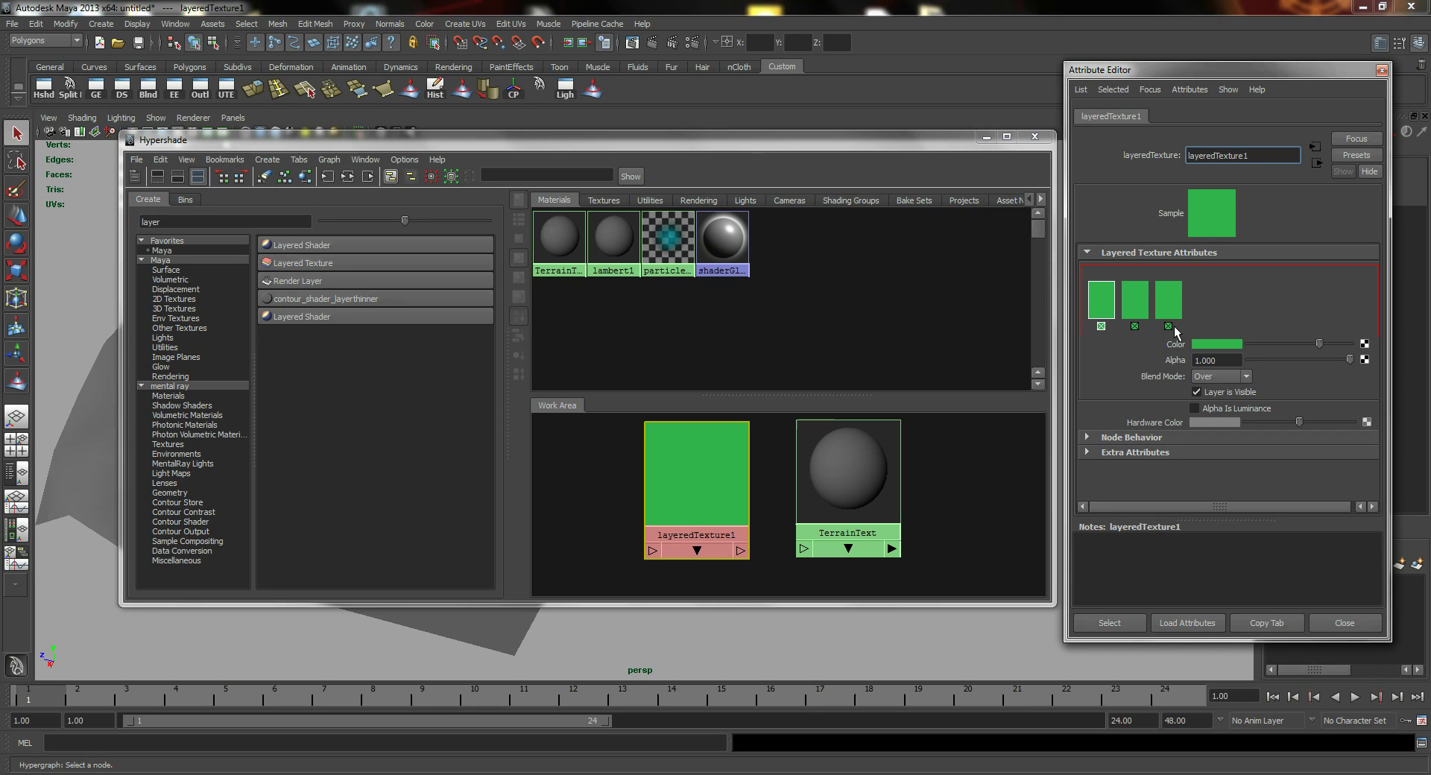
left_click(1134, 326)
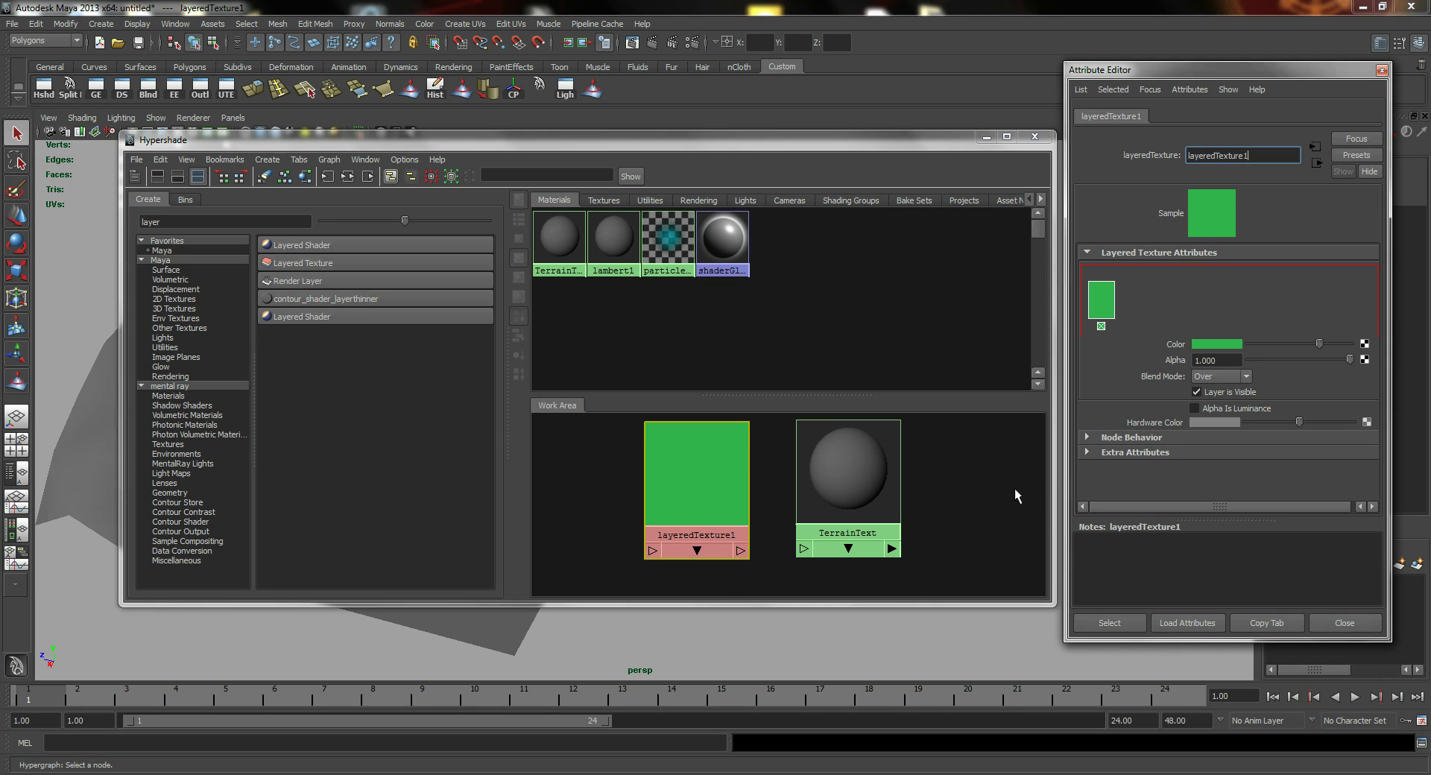
middle_click_drag(728, 447, 702, 470)
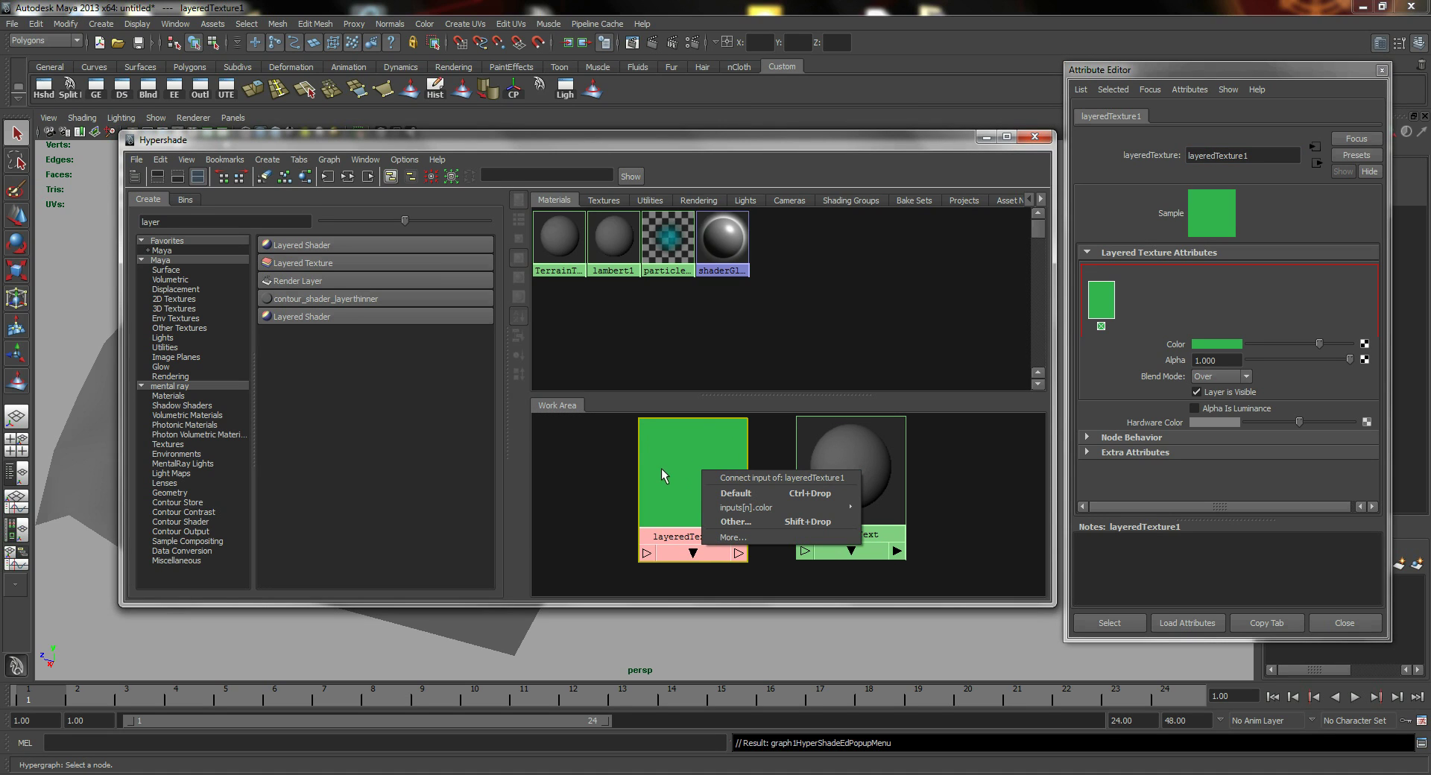
Step: Connect layeredTexture1's outColor to TerrainText's Color, redoing the link, then select layeredTexture1
left_click(628, 444)
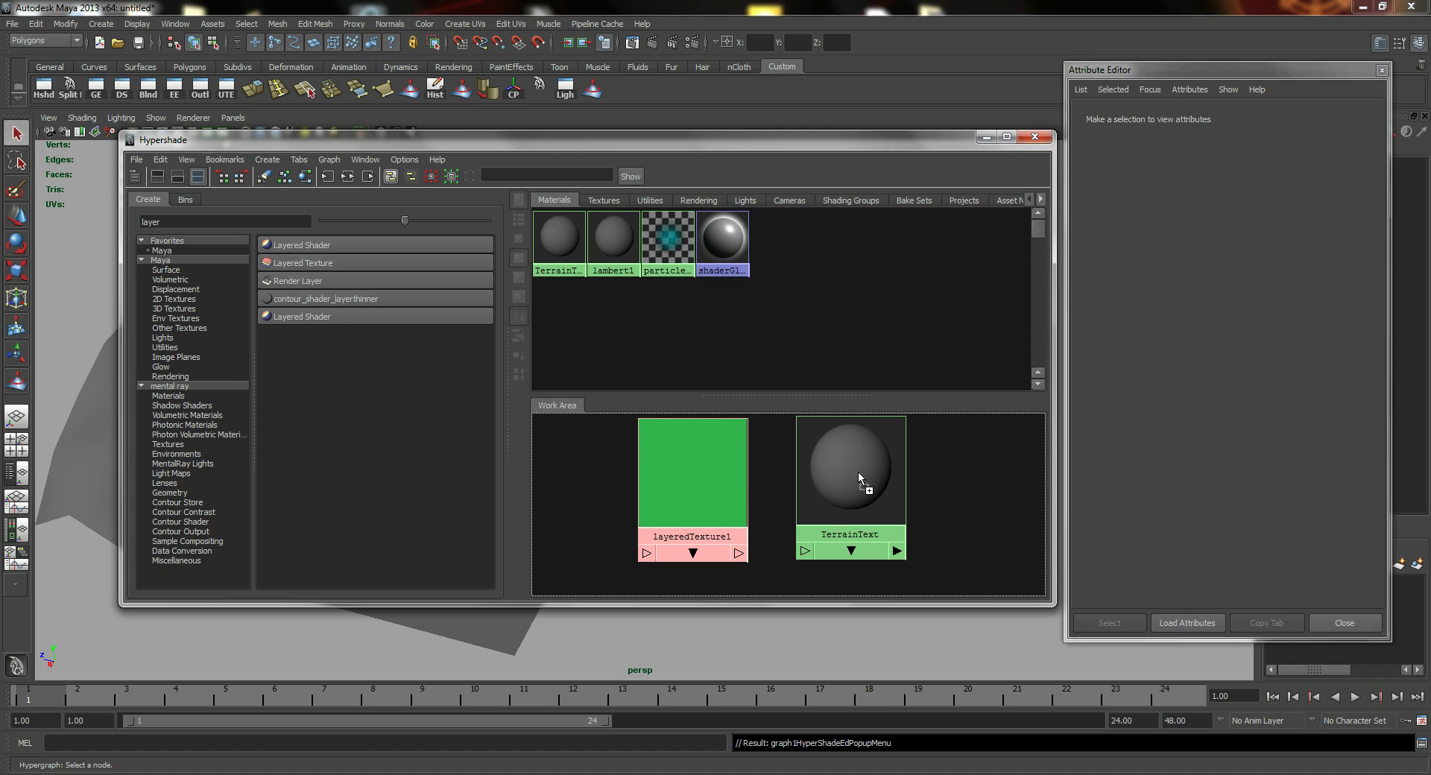
middle_click_drag(858, 472, 860, 471)
left_click(915, 520)
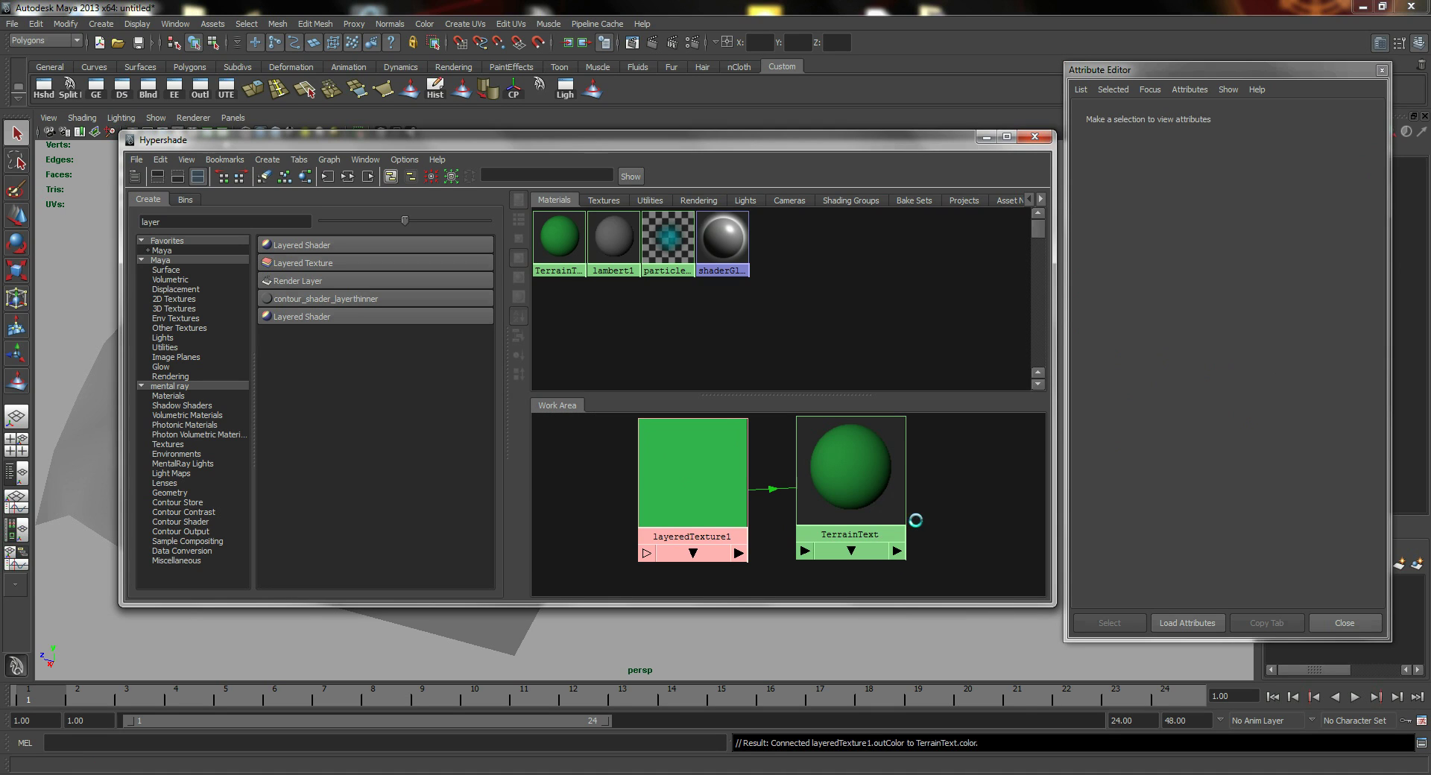
left_click_drag(822, 461, 884, 472)
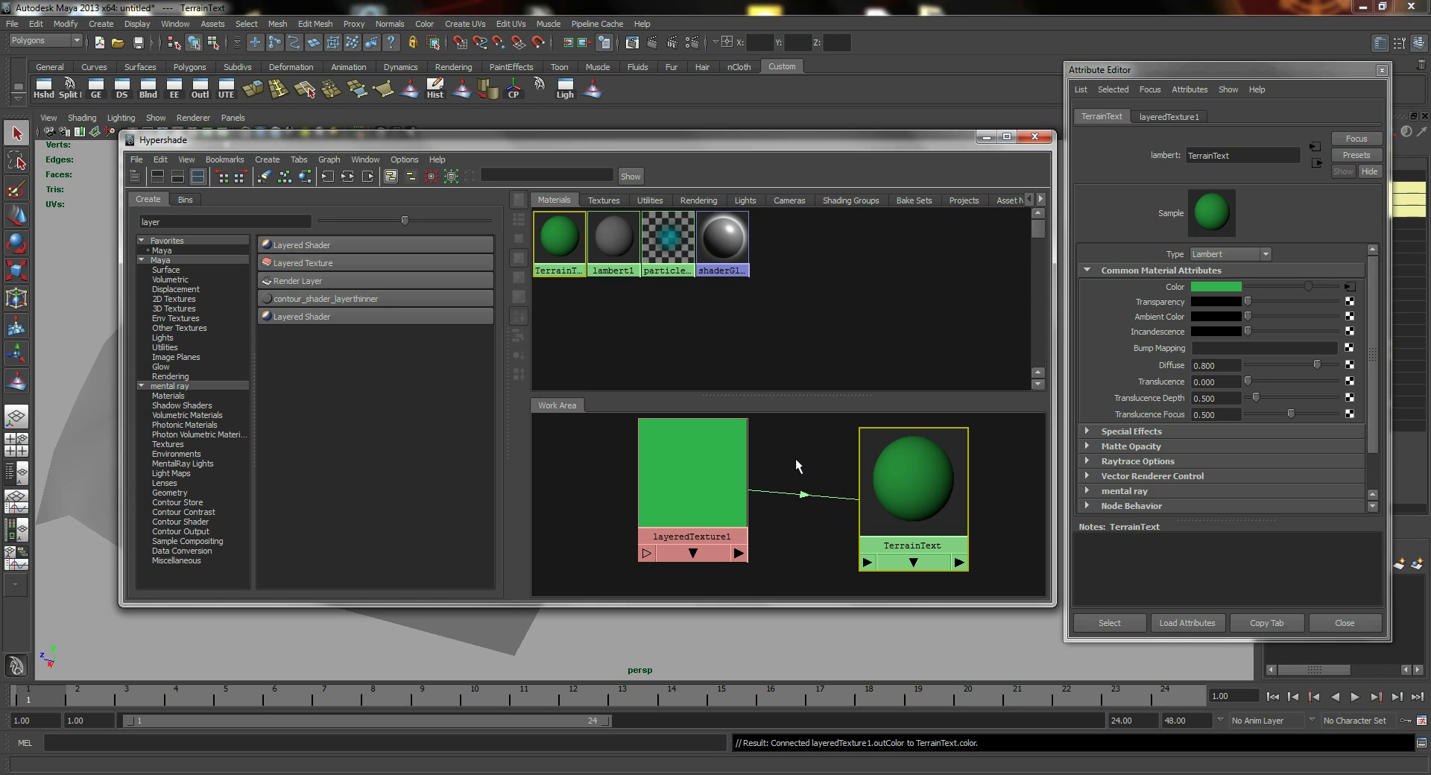
left_click_drag(910, 481, 914, 464)
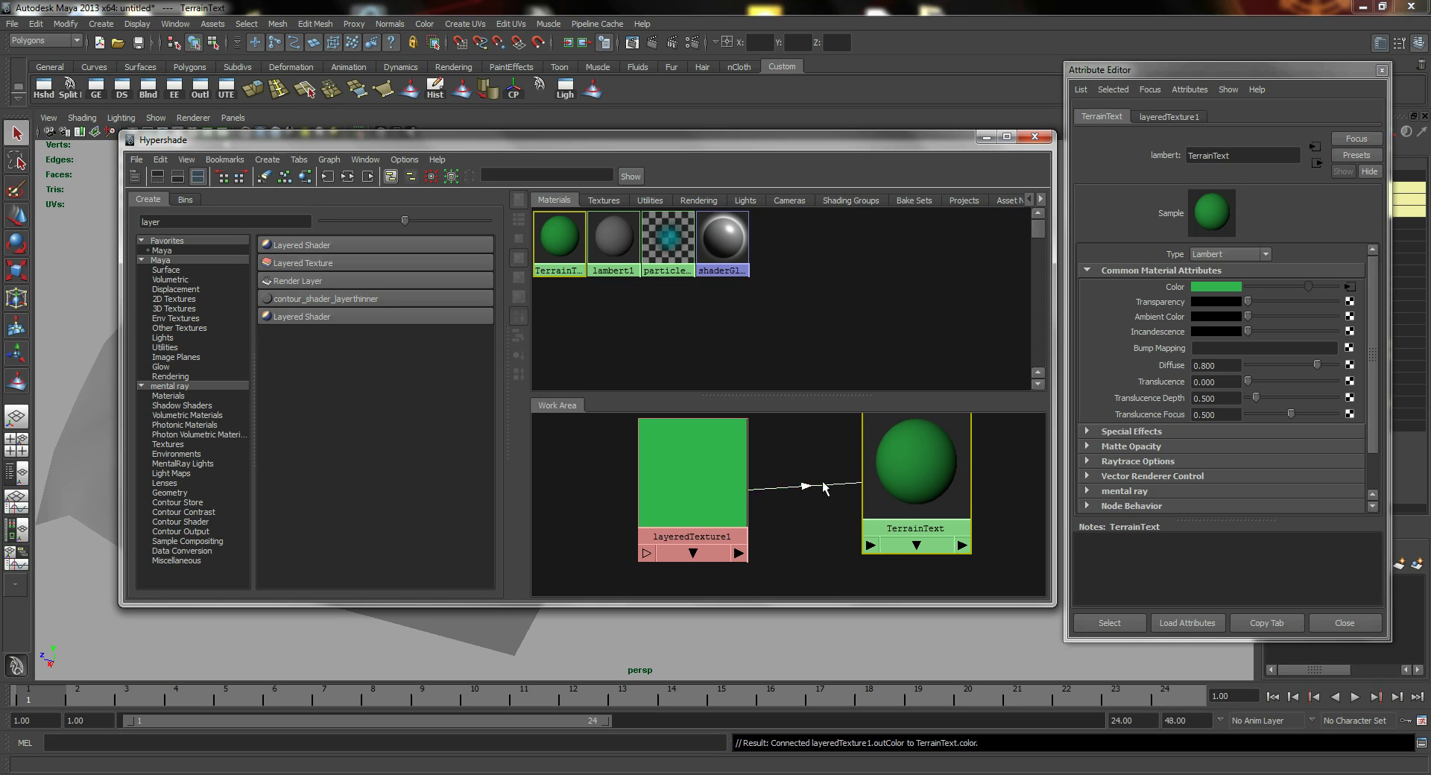
left_click(831, 550)
key("Delete")
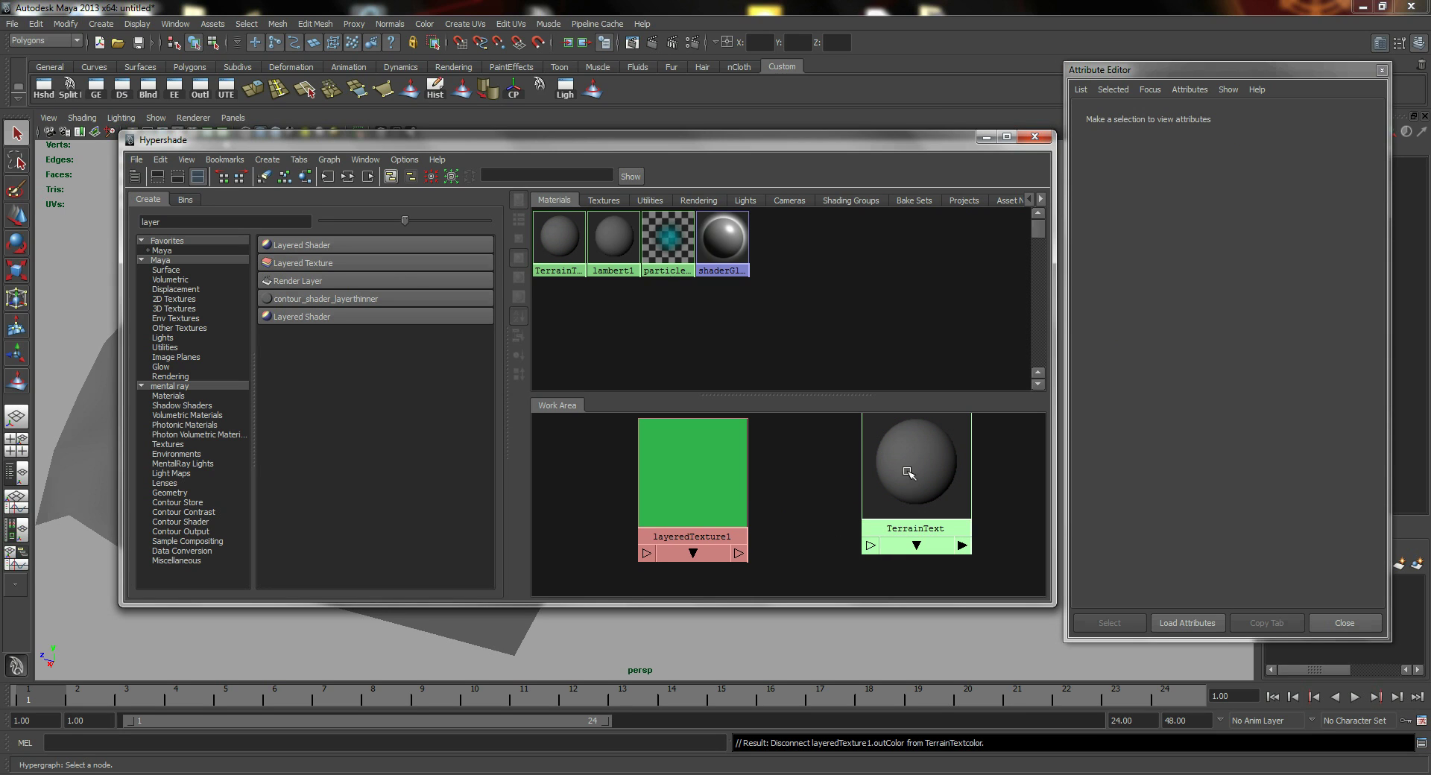
left_click_drag(903, 470, 900, 473)
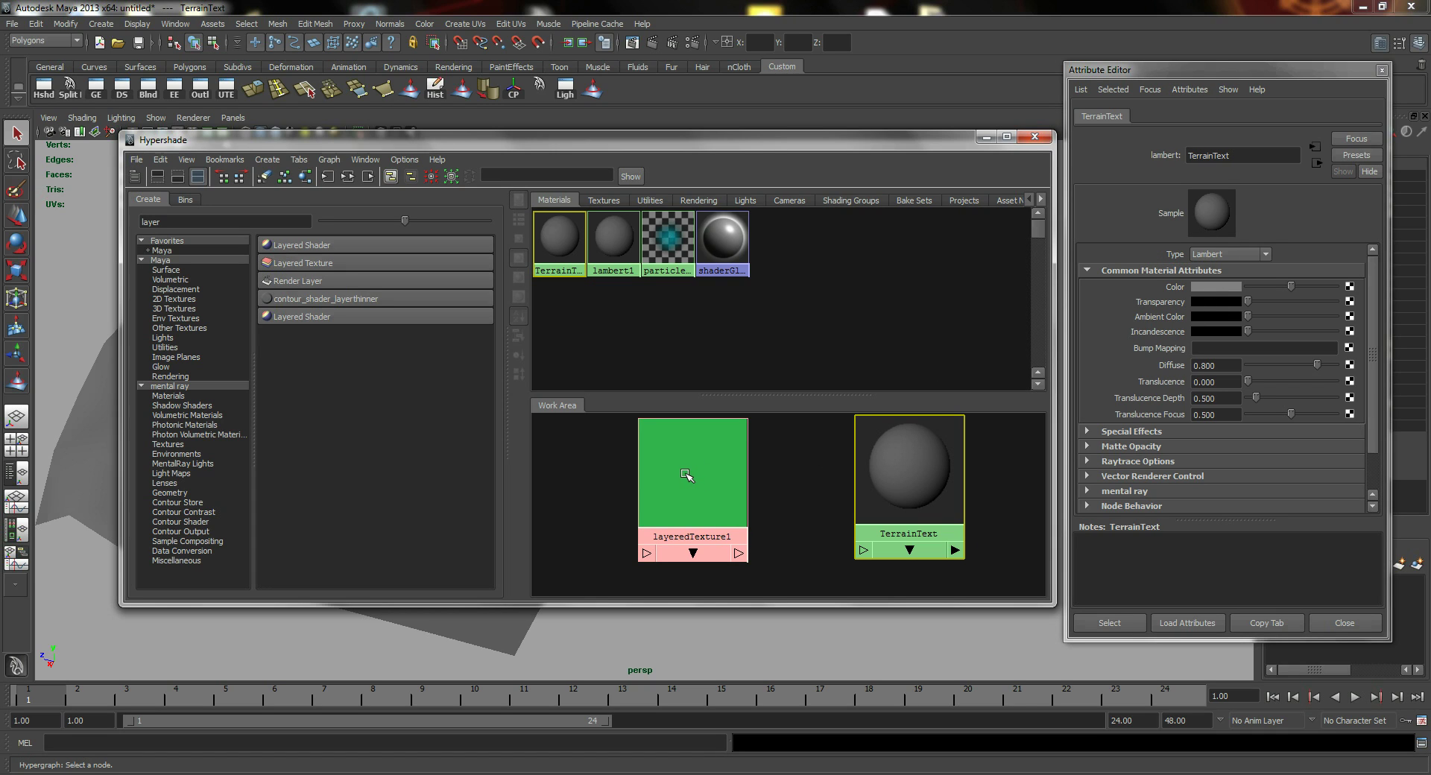
middle_click_drag(686, 475, 1225, 298)
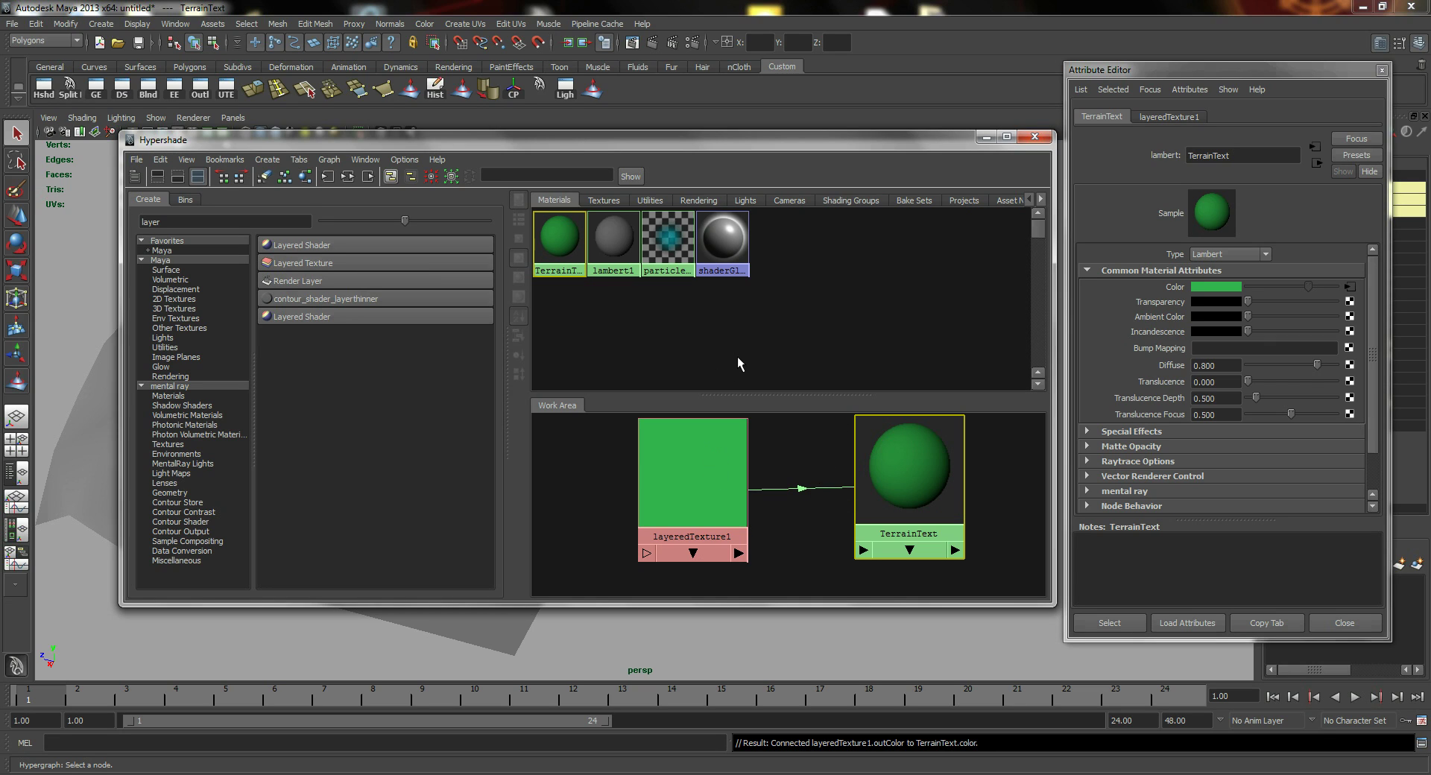
left_click(698, 472)
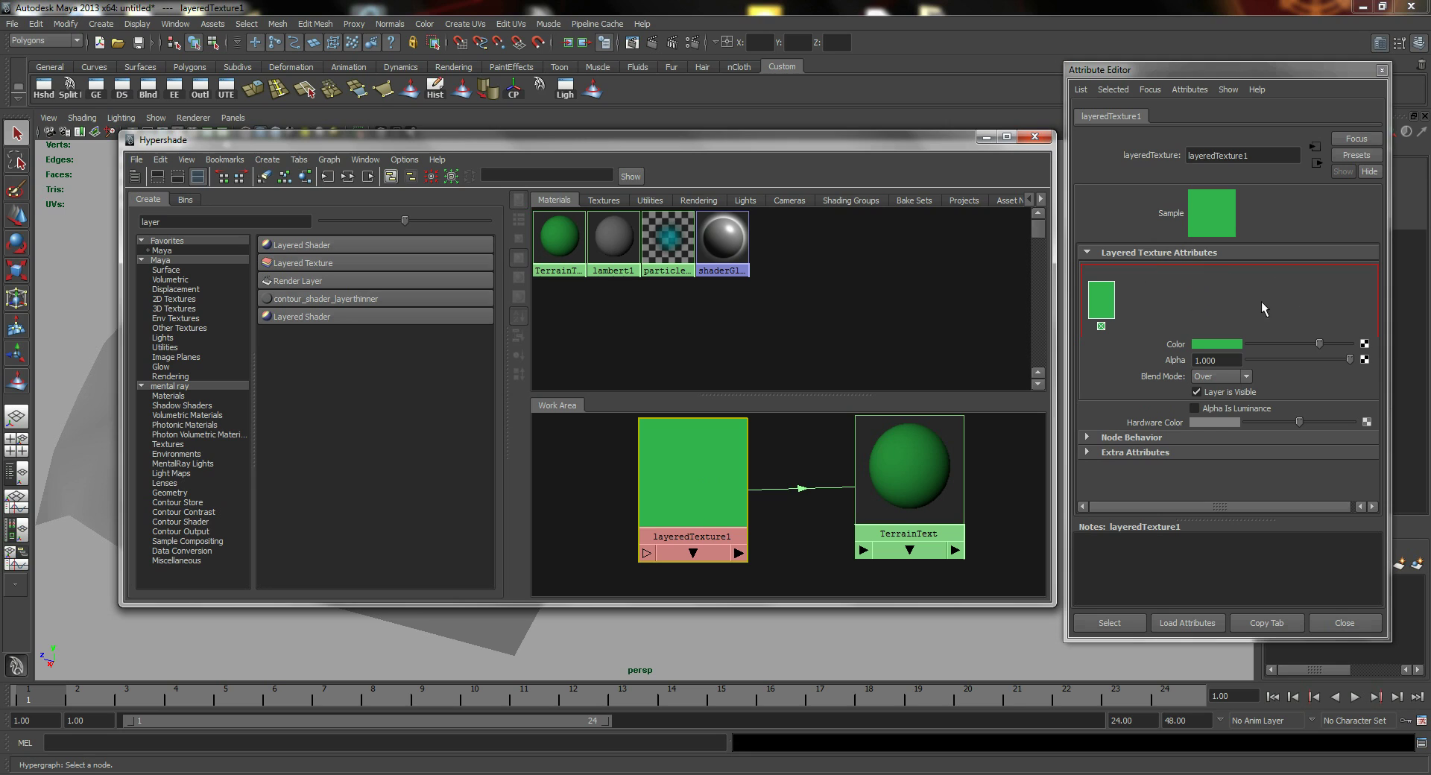
Step: Map the layer's Color with a File texture loading b20grounds014.jpg
left_click(1103, 302)
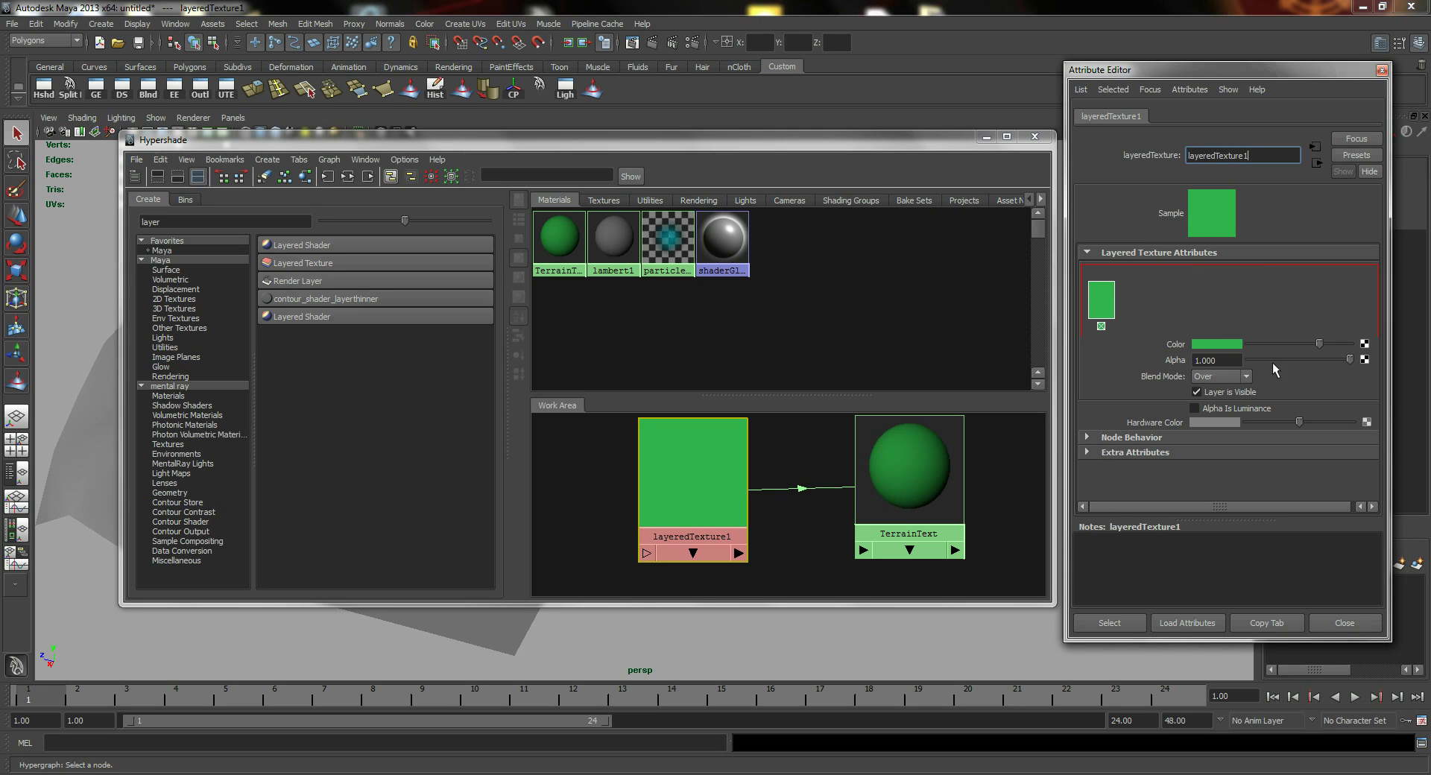
left_click(1364, 345)
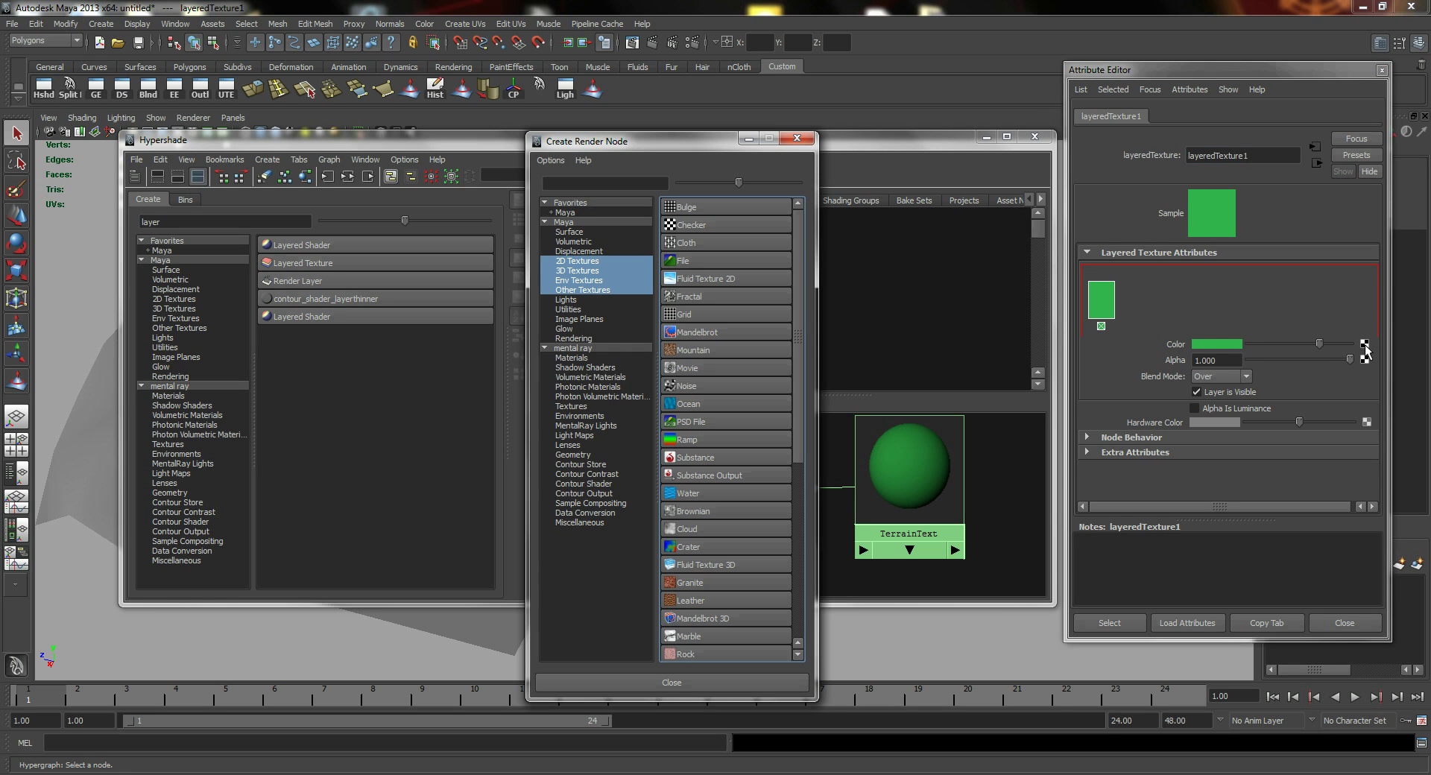
left_click(743, 261)
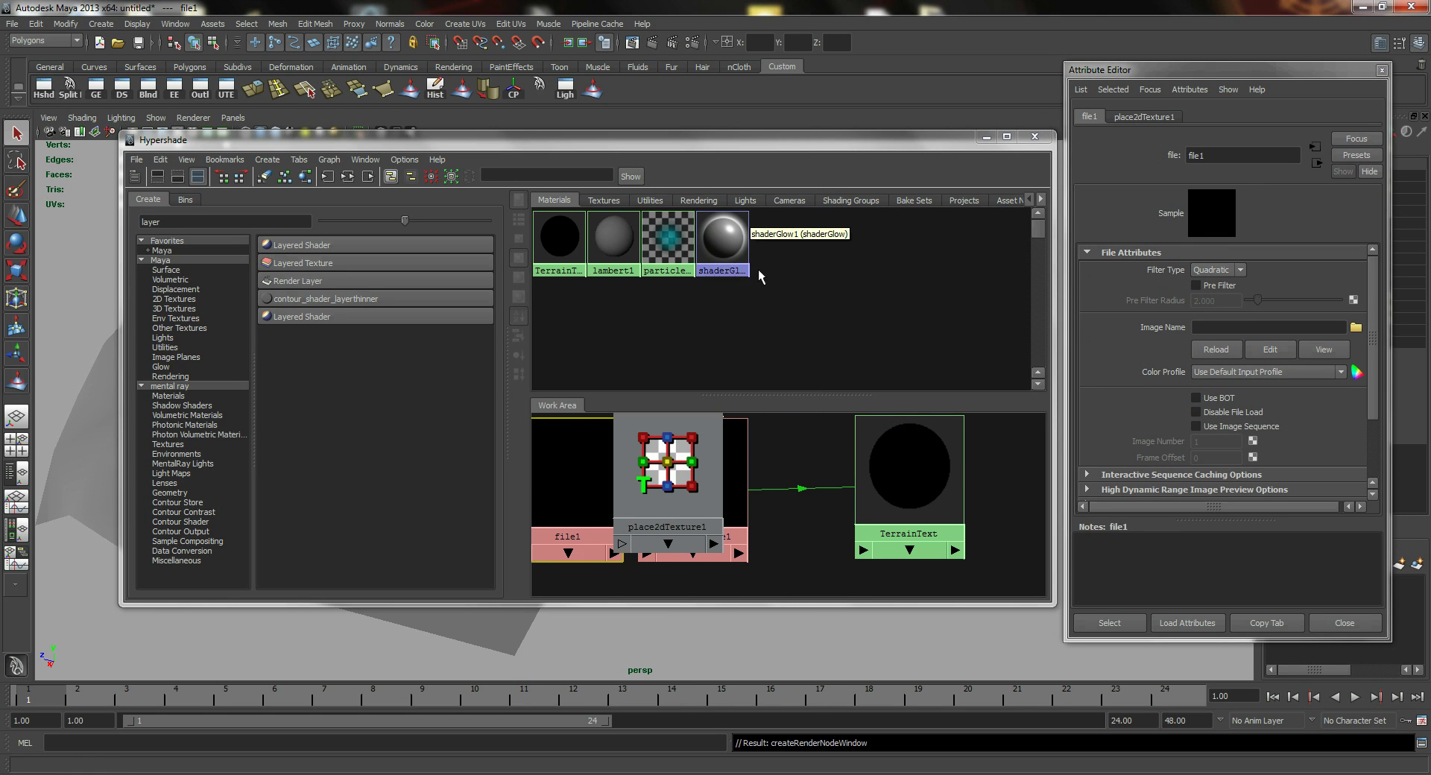
left_click(1355, 328)
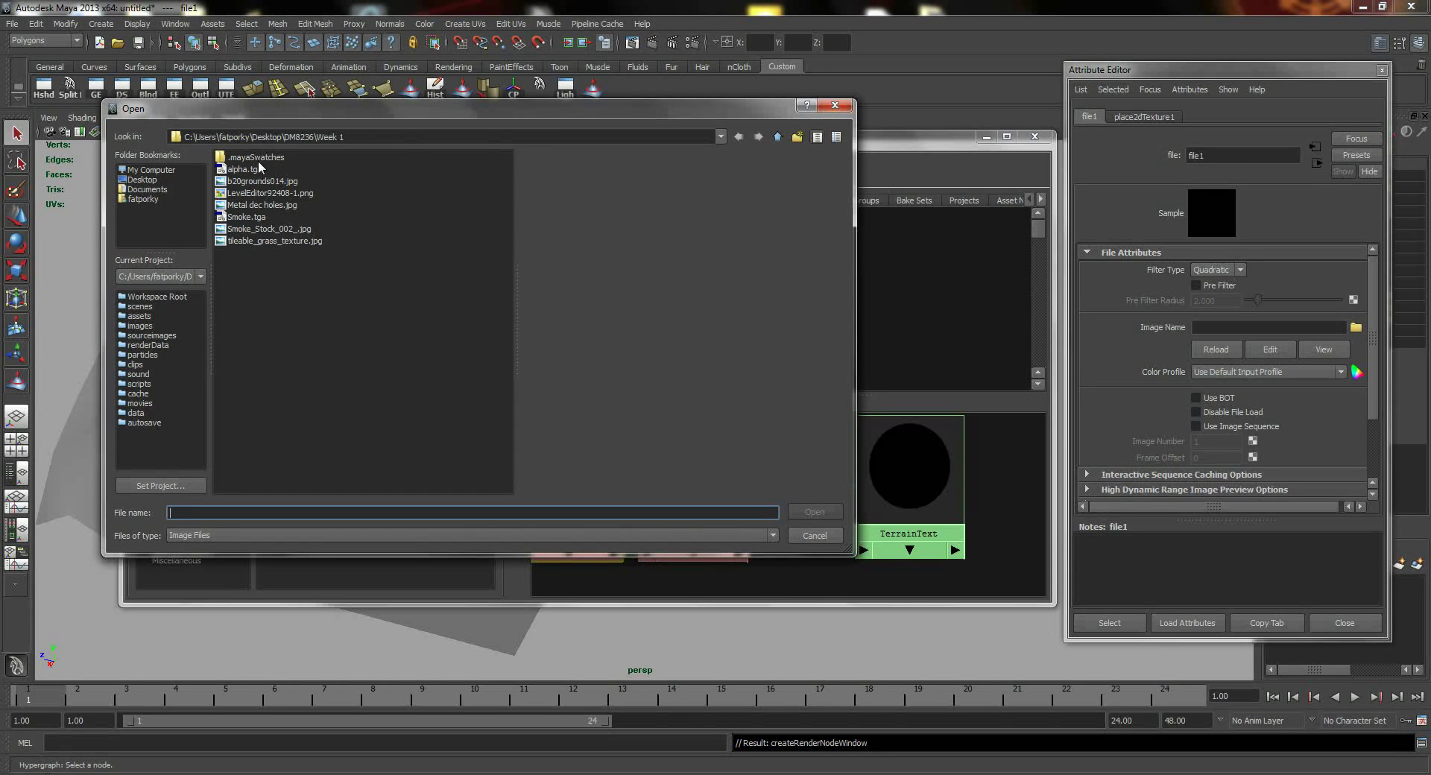
left_click(265, 182)
double_click(264, 182)
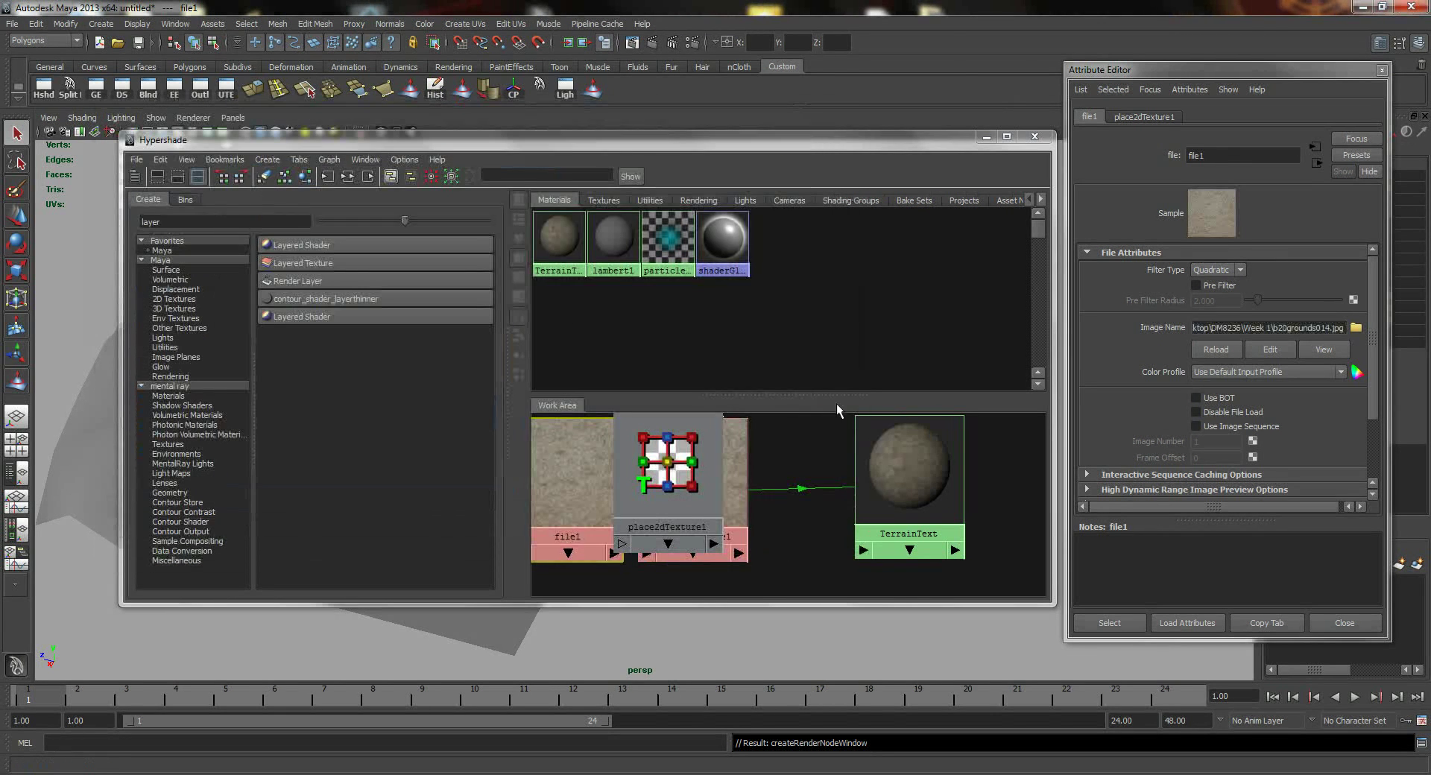
Step: Show textures in the viewport with 6 and graph TerrainText's input and output network
left_click_drag(820, 139, 1090, 171)
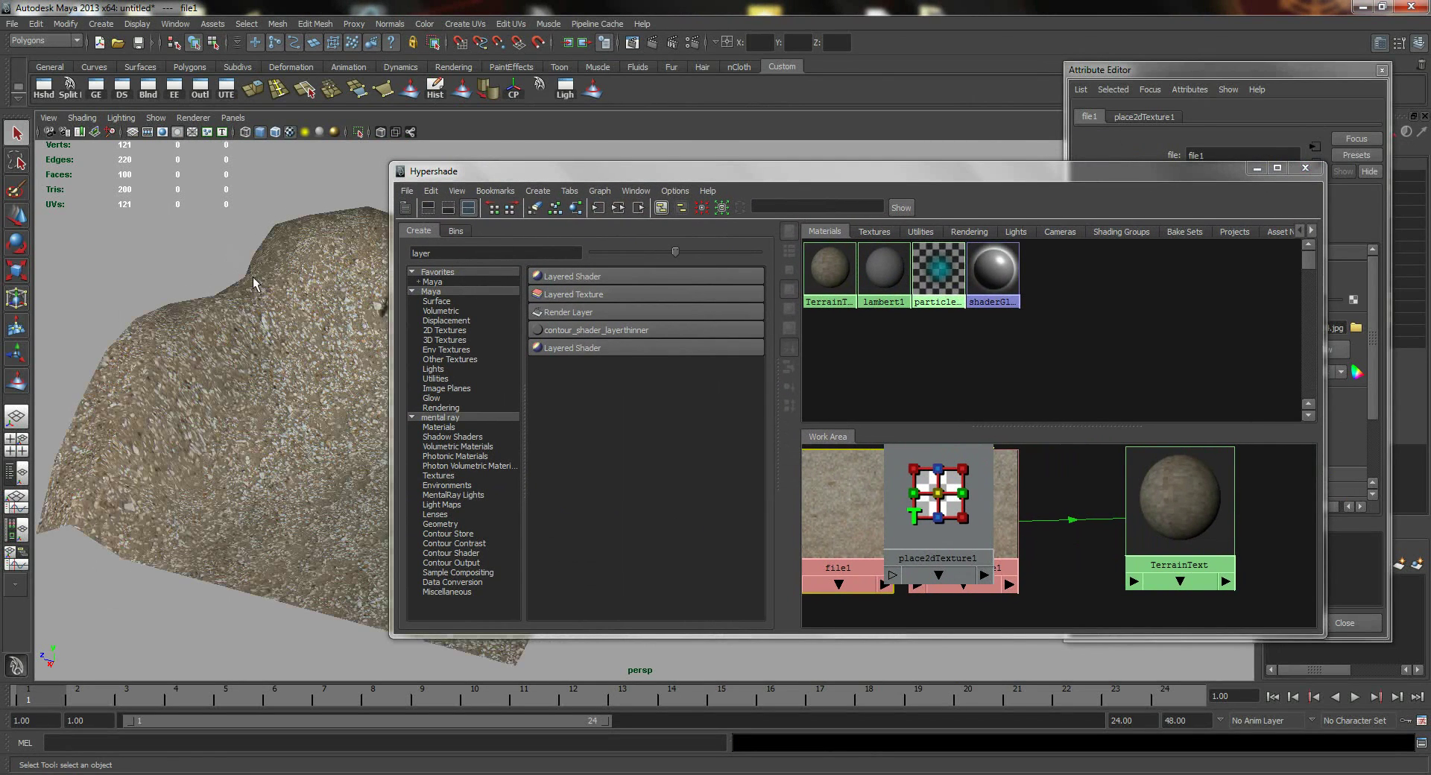
key("6")
left_click_drag(273, 287, 269, 401, "alt")
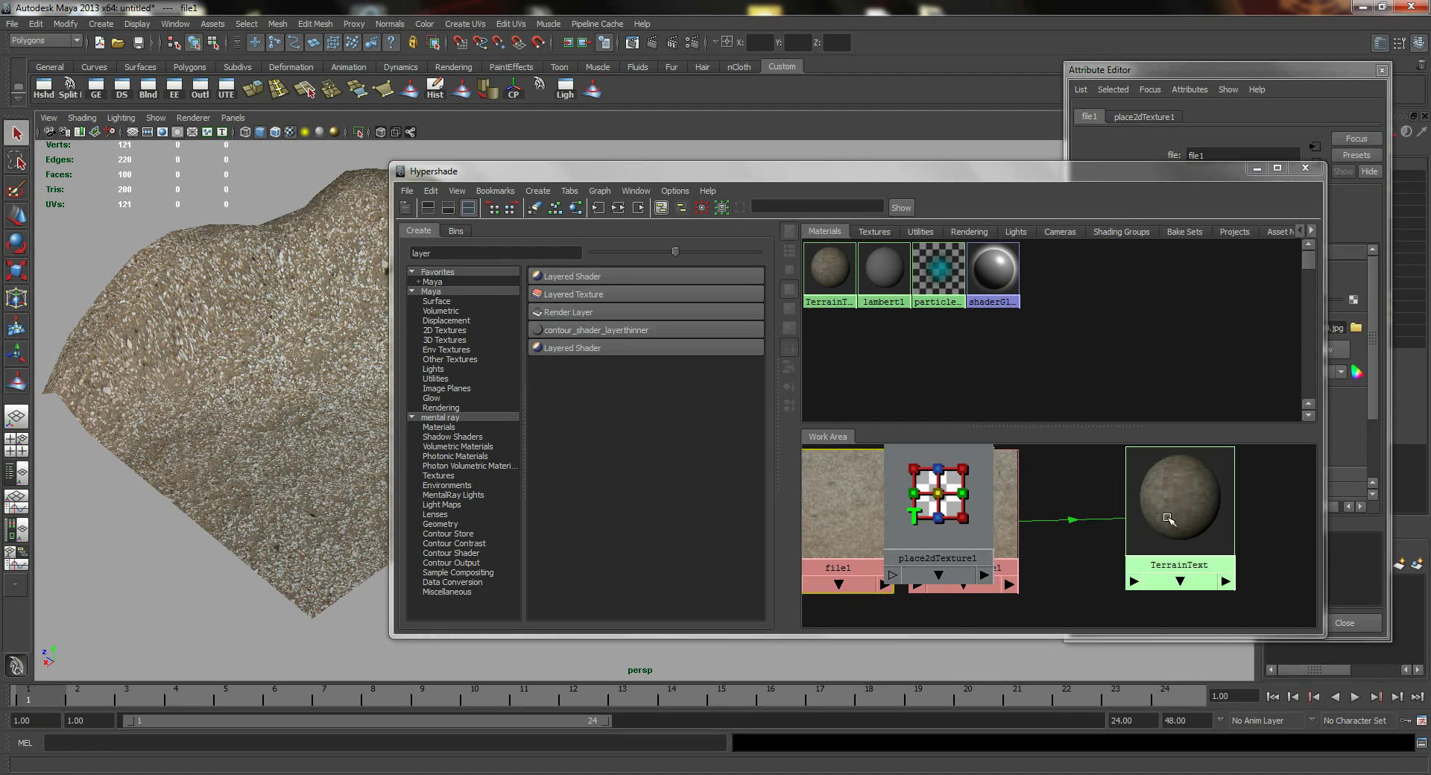
left_click_drag(1046, 175, 1026, 128)
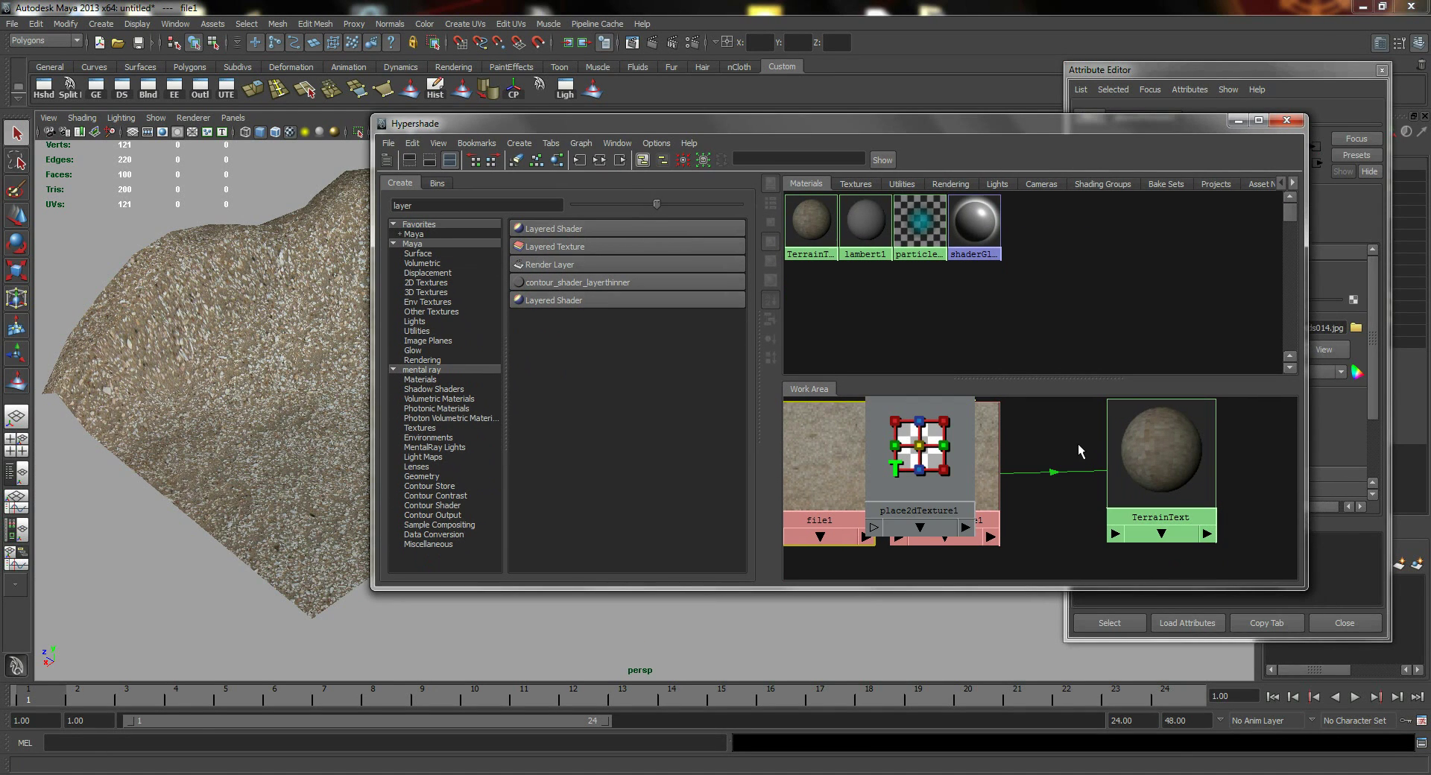
left_click(811, 224)
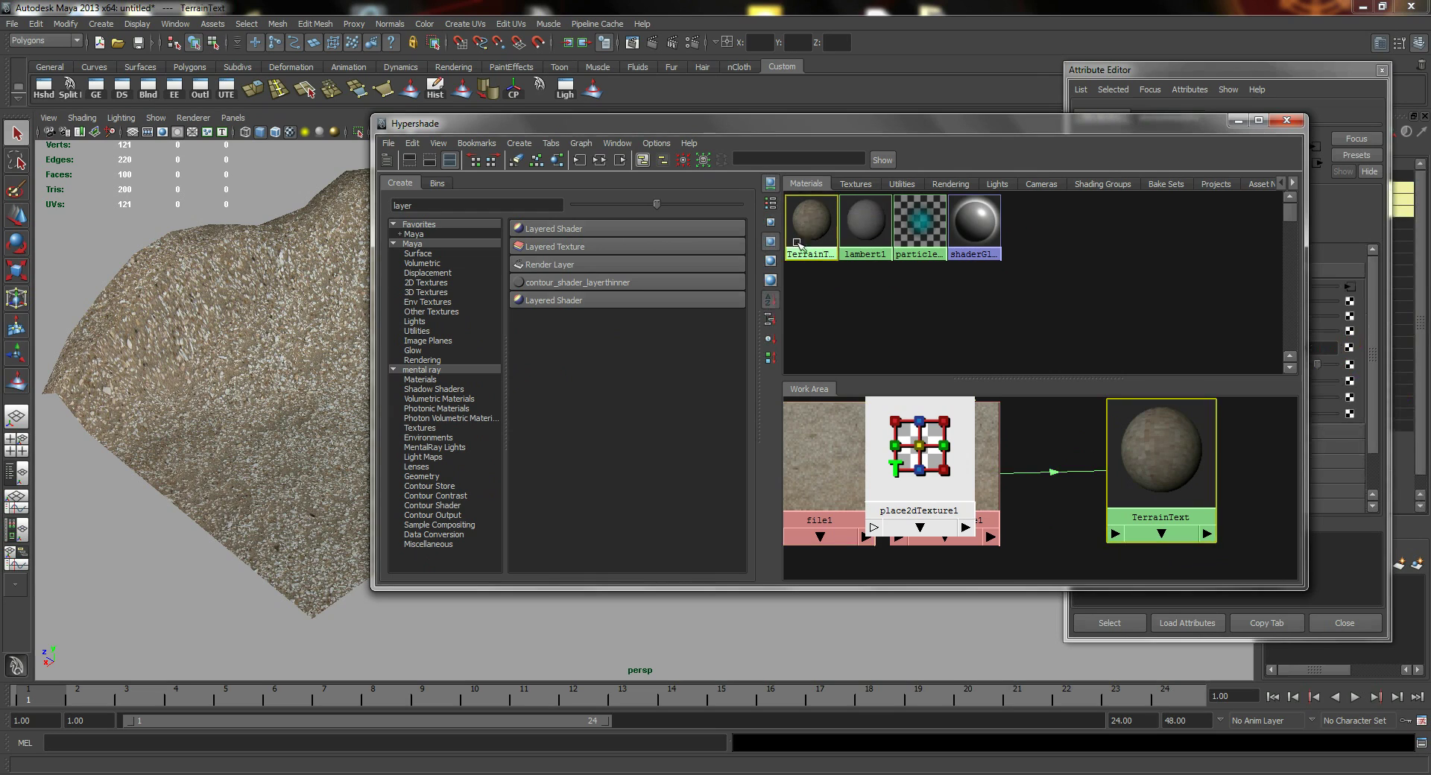
left_click(599, 160)
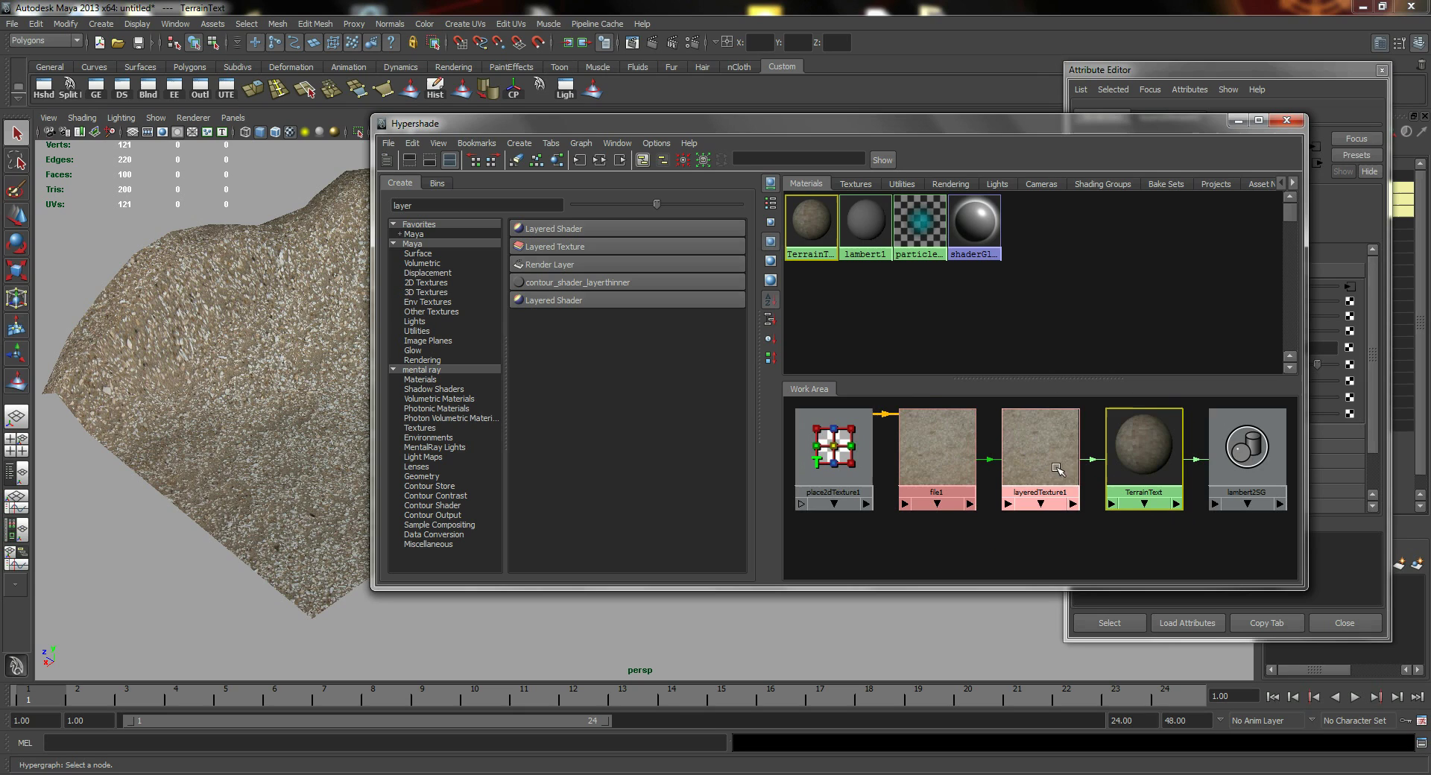
Step: Add a second green layer to layeredTexture1 and select it
left_click(1033, 431)
left_click(1179, 72)
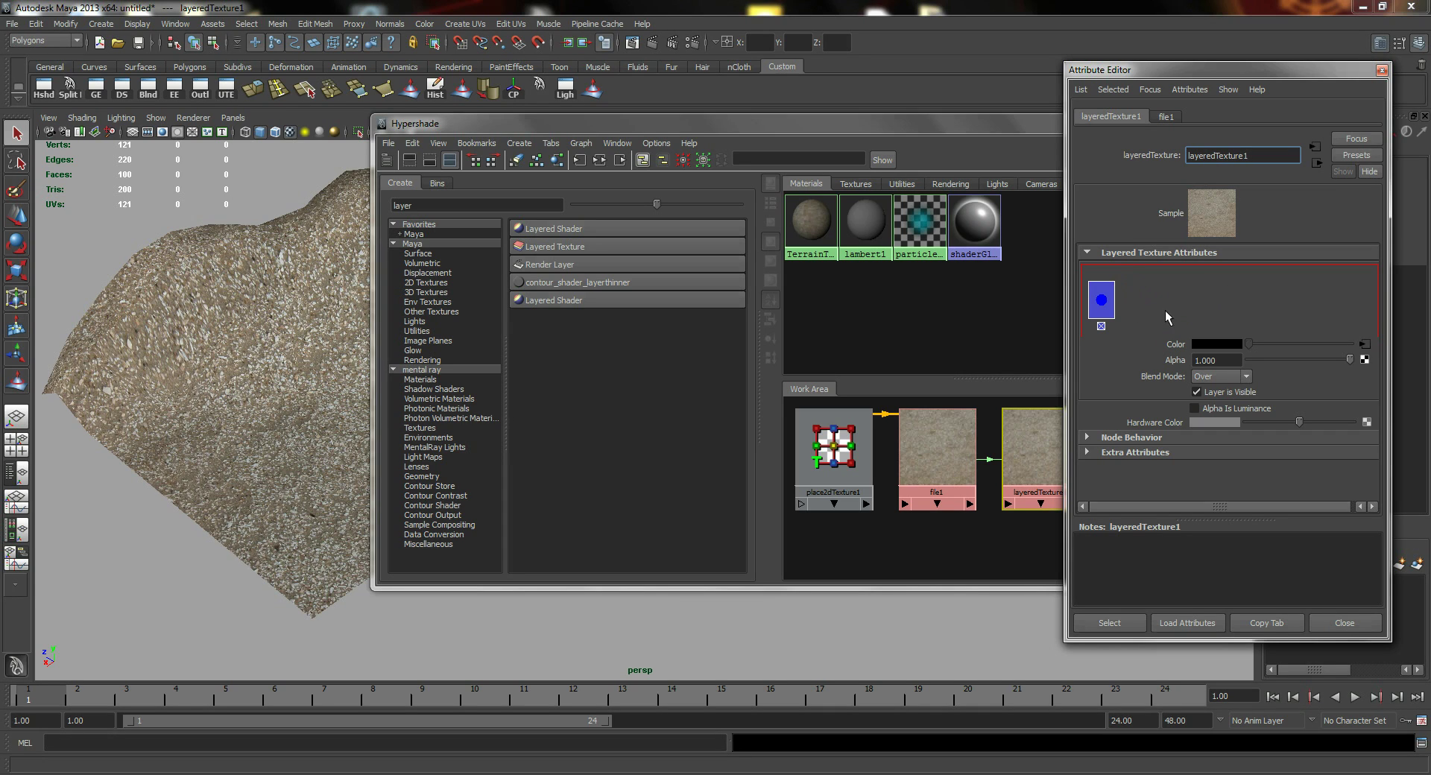
left_click(1147, 293)
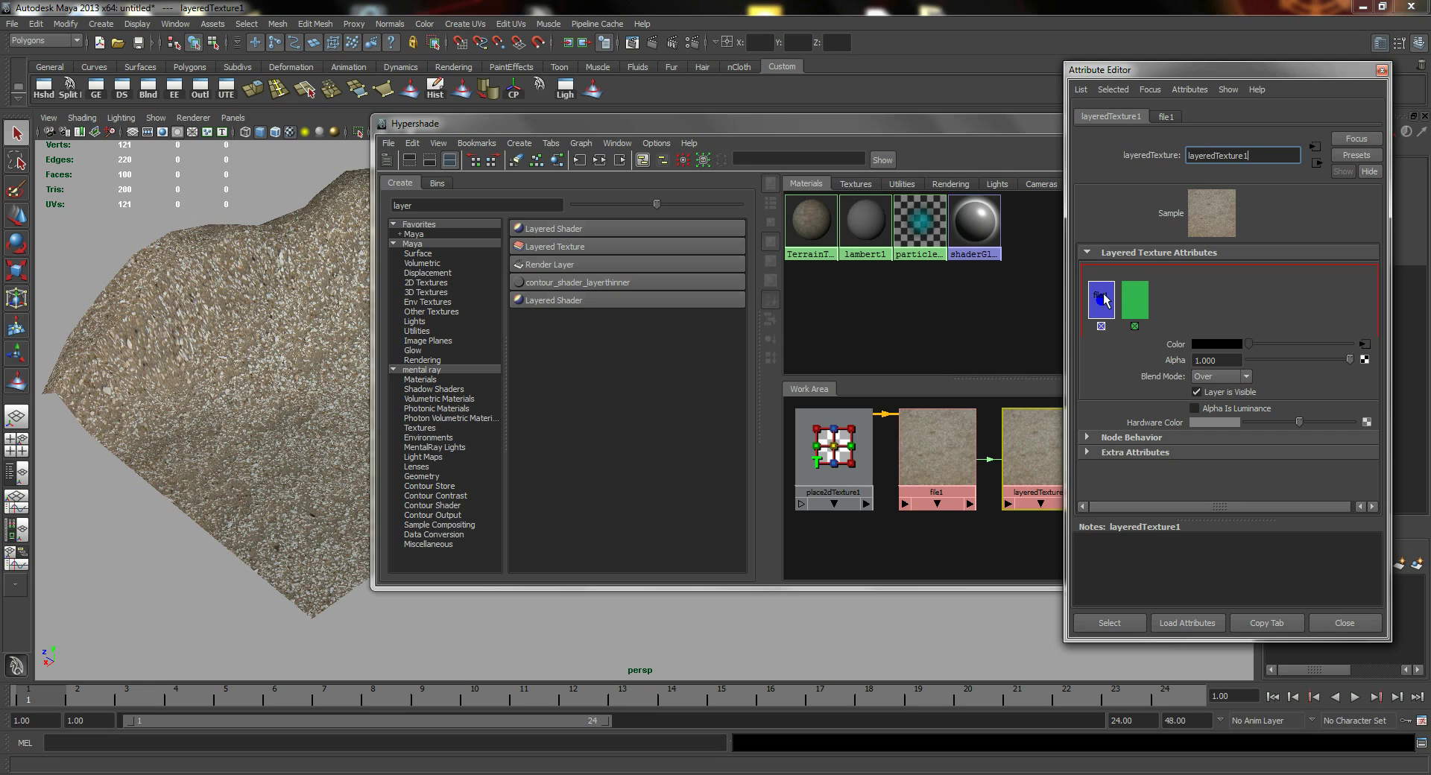
left_click(1140, 300)
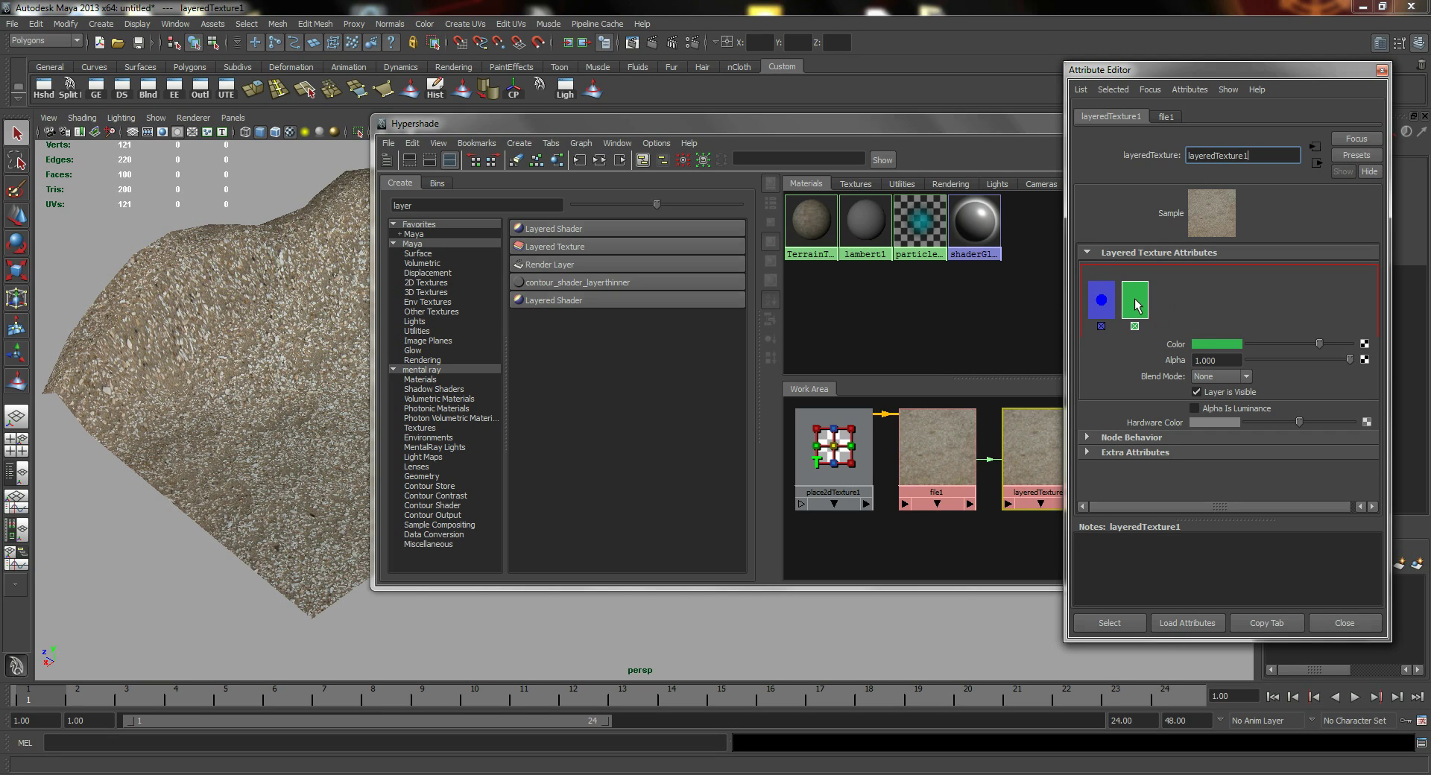
Step: Map the new layer's Color with file2 loading tileable_grass_texture.jpg, then regraph TerrainText
left_click(1364, 344)
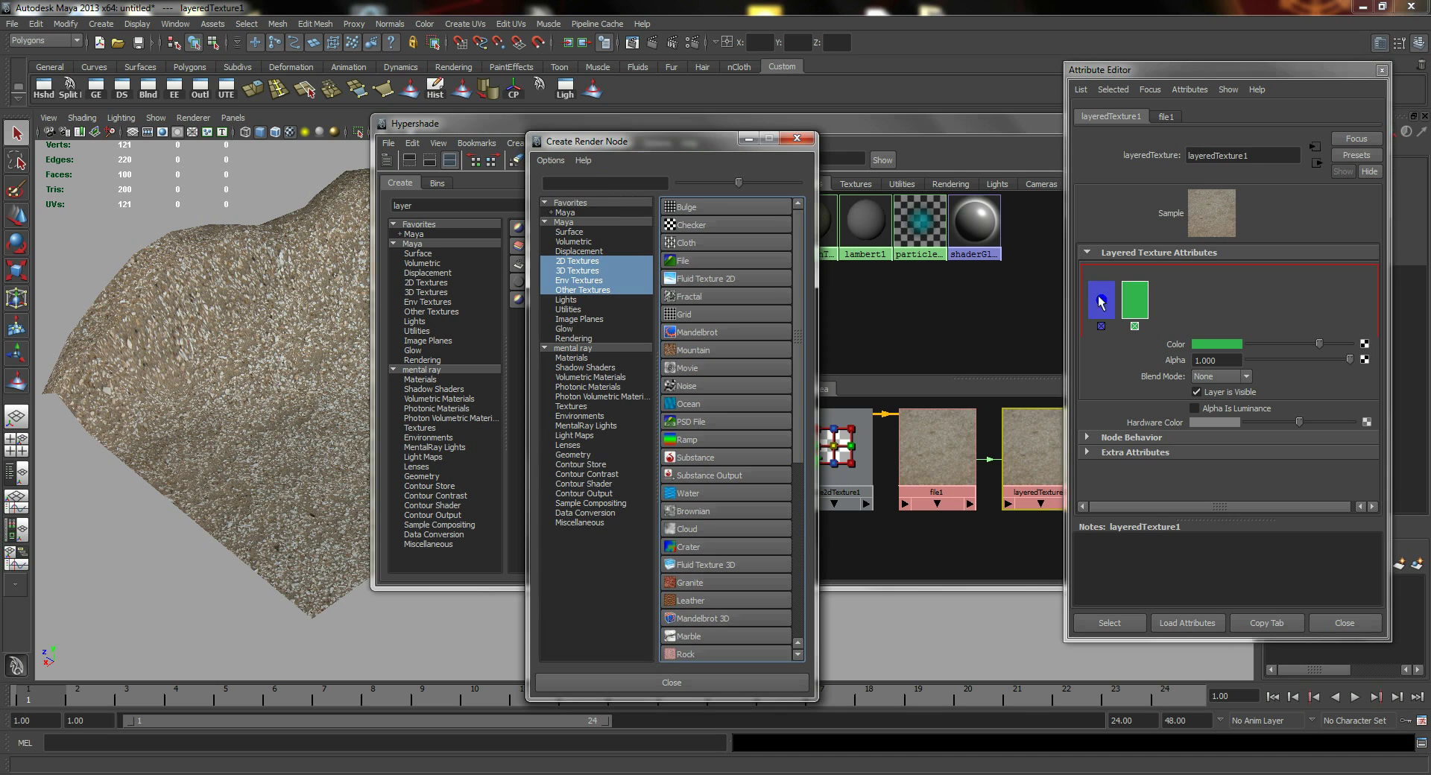
left_click(711, 260)
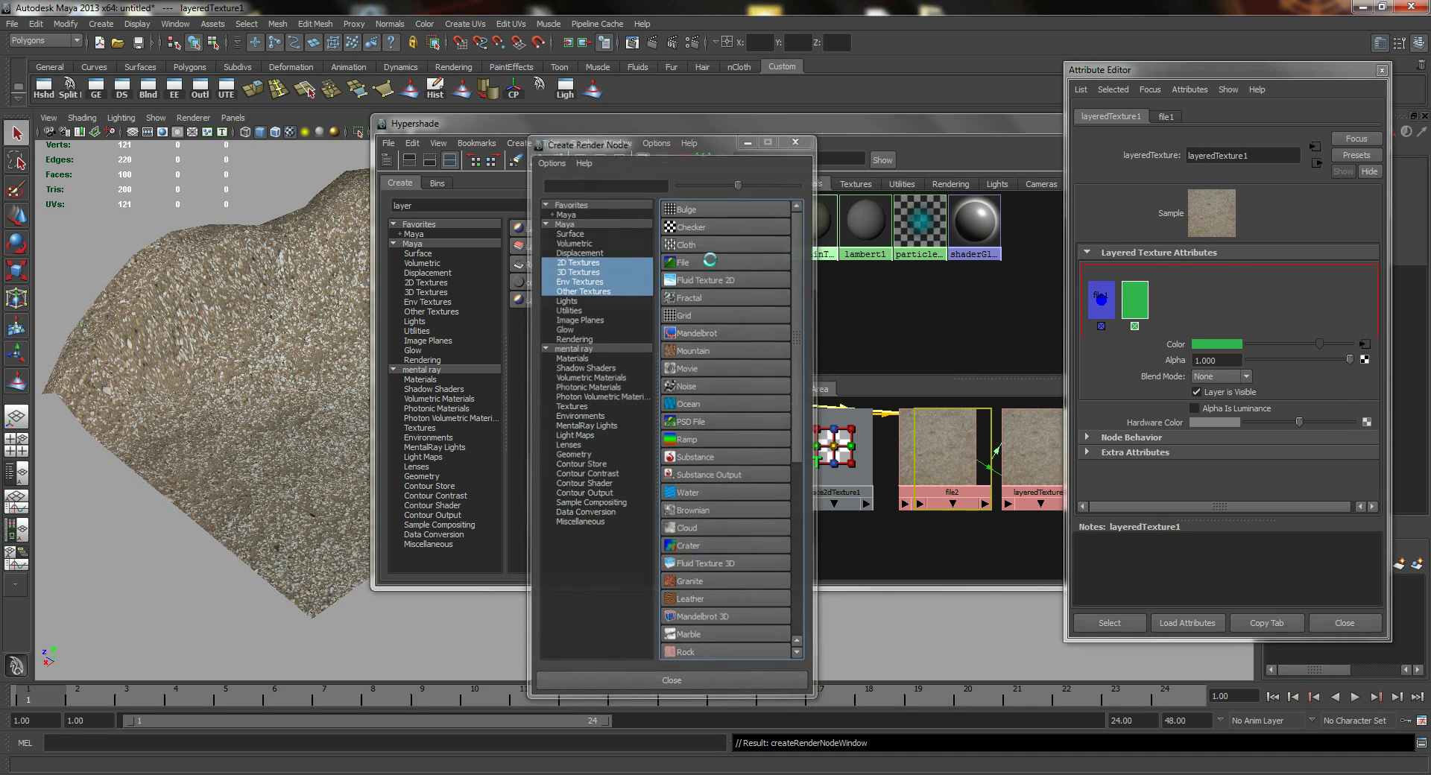
left_click(1354, 328)
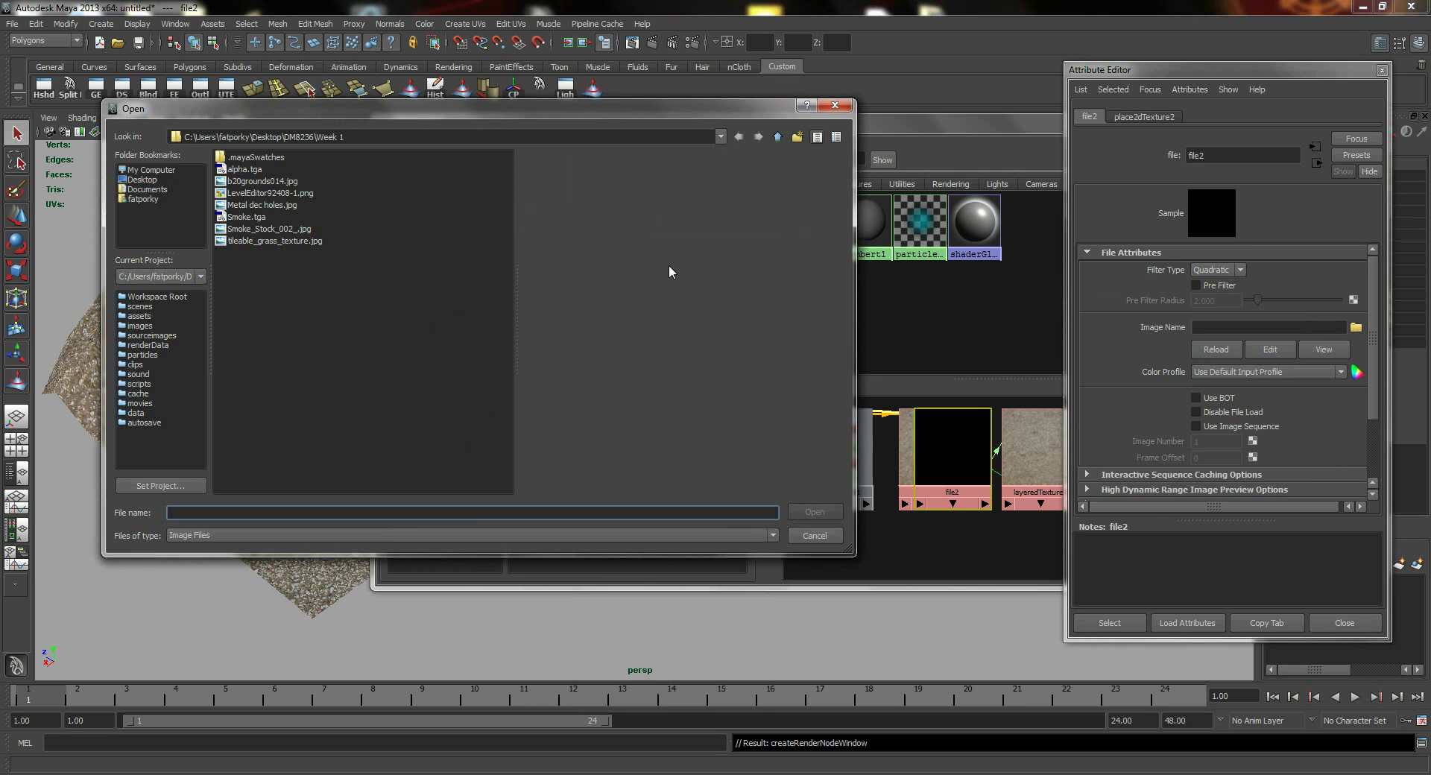
left_click(277, 243)
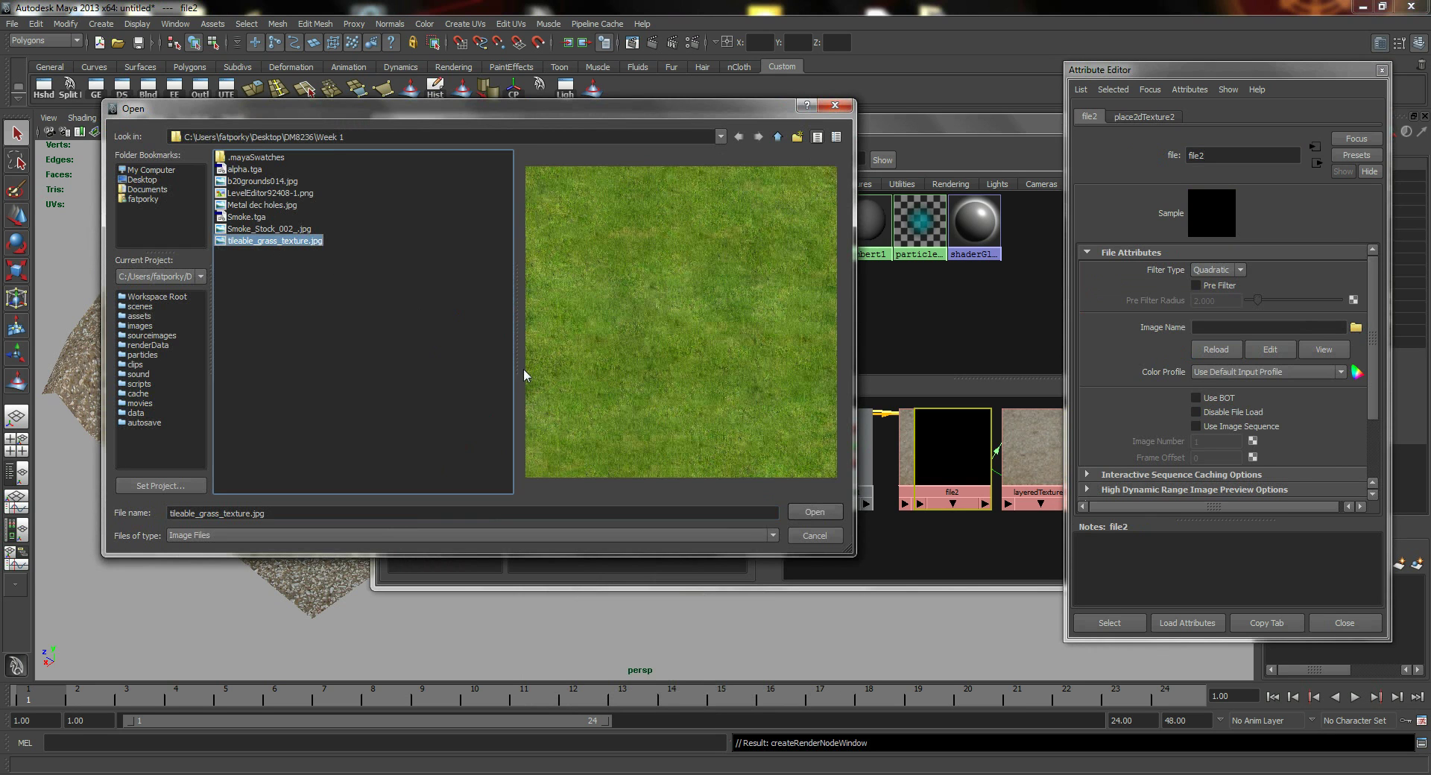
left_click(830, 511)
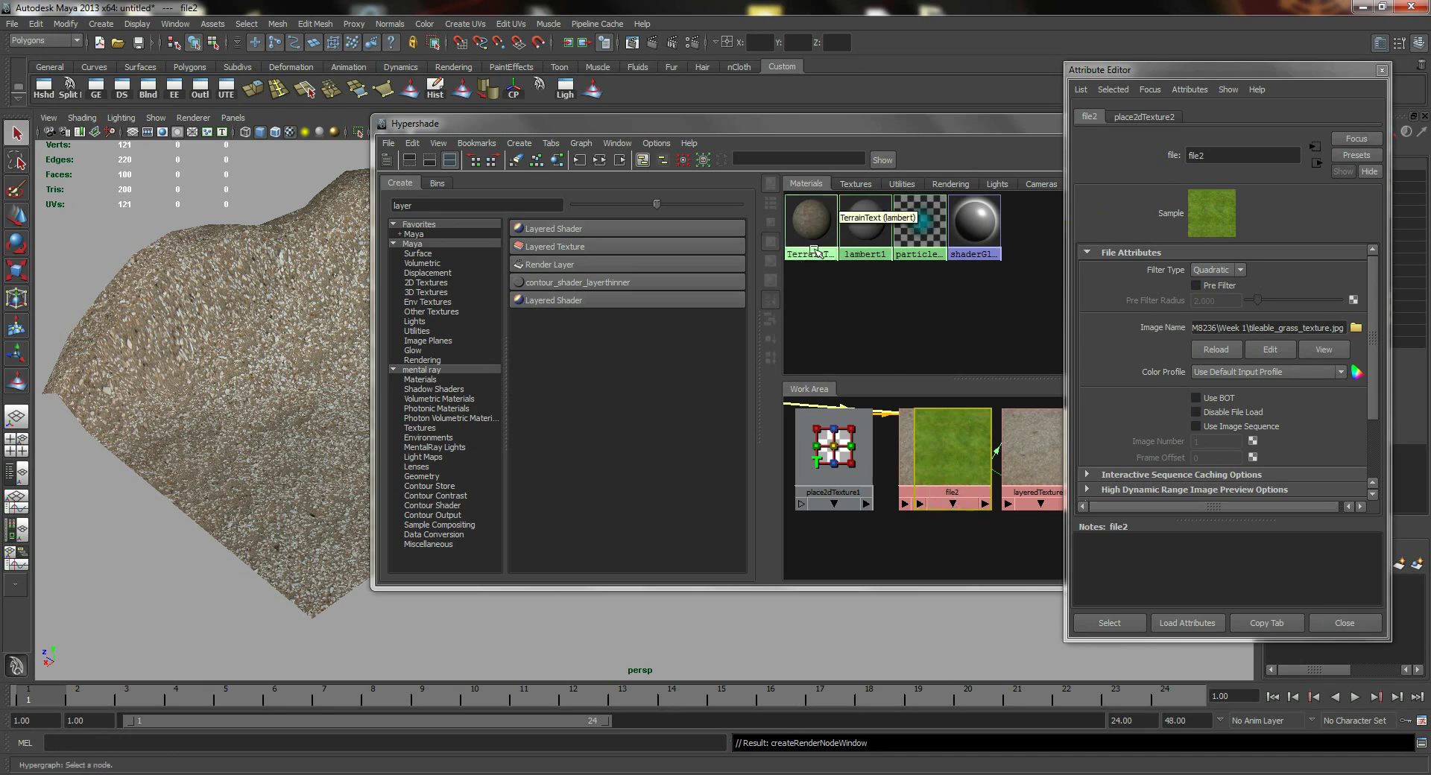
left_click(812, 224)
left_click(599, 159)
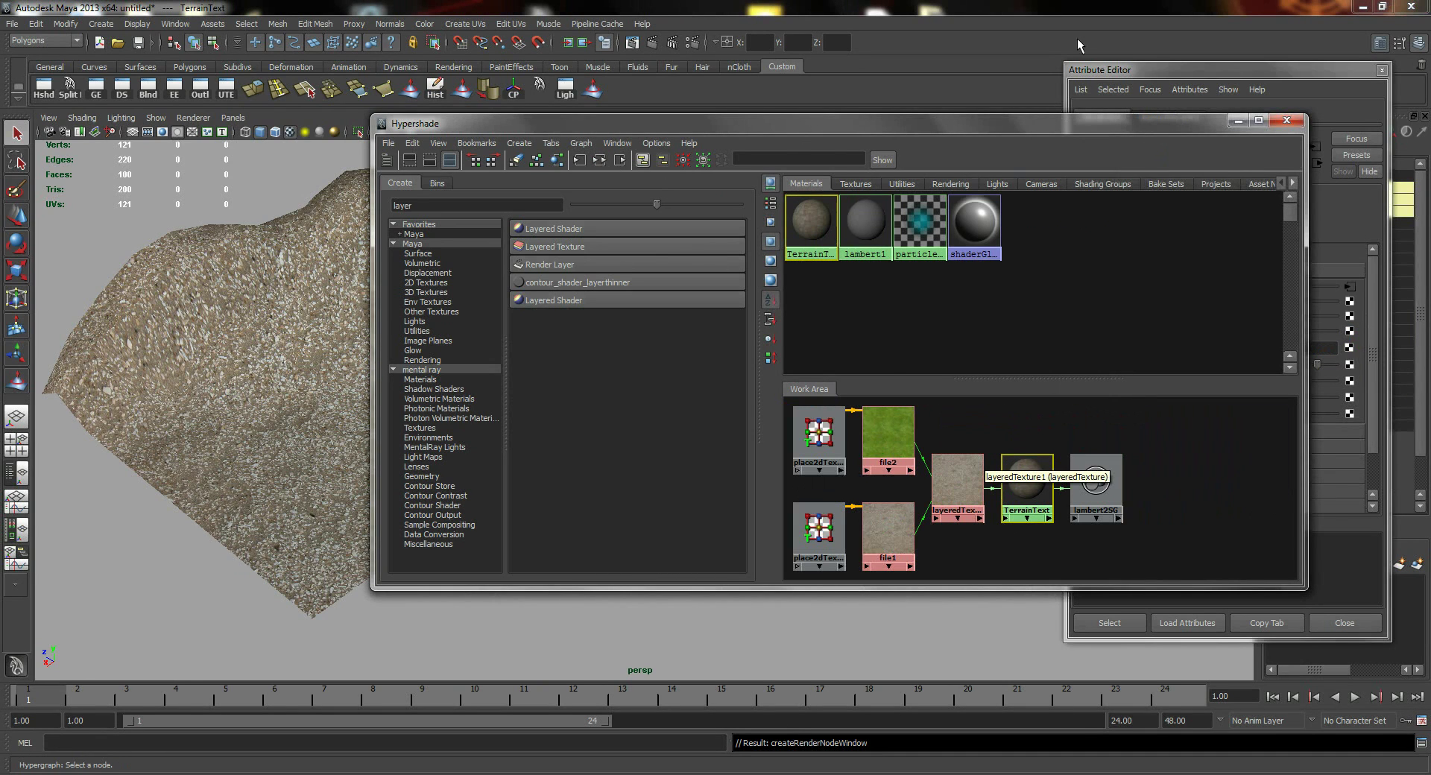
Step: Toggle the top layer's Alpha between 0 and 1 to compare, then settle on 0.456
left_click(978, 501)
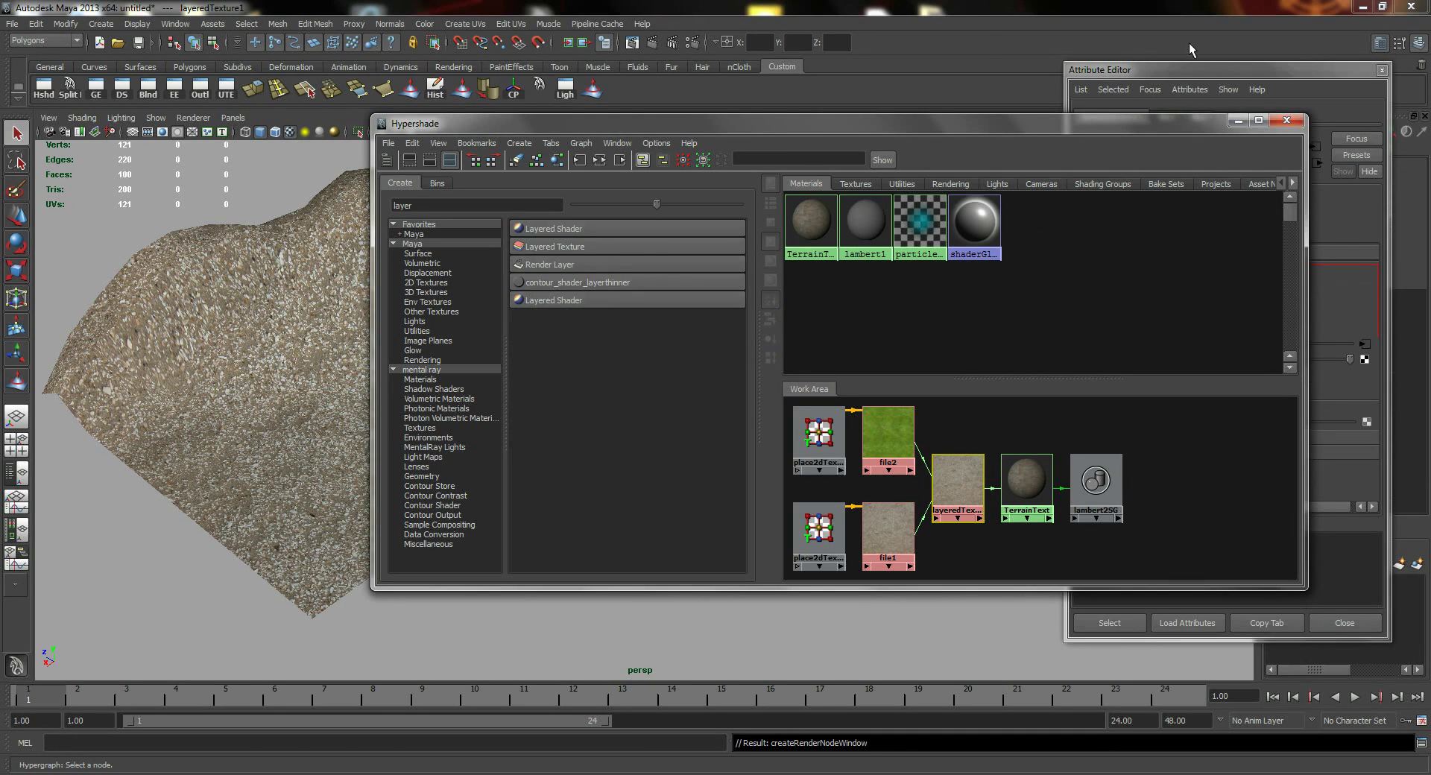
left_click(1198, 70)
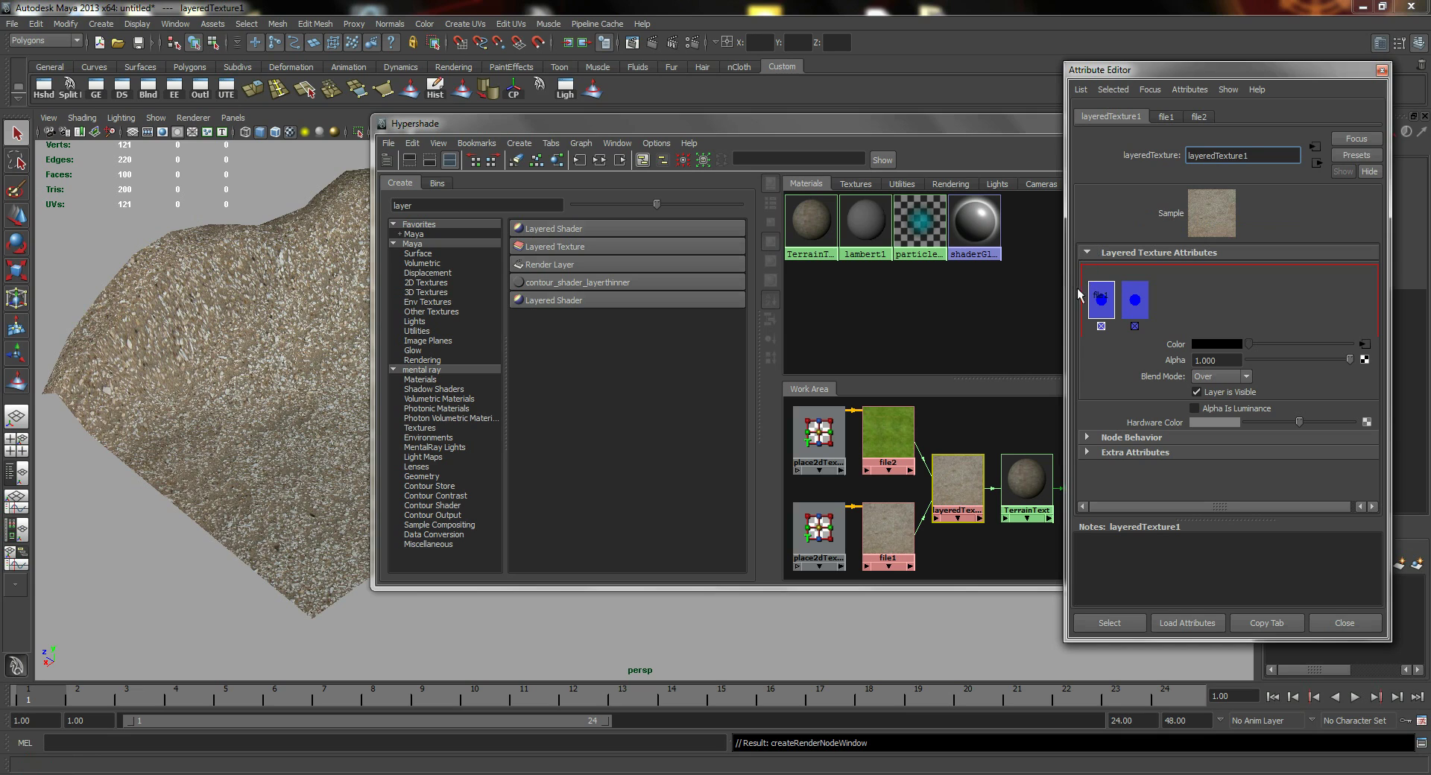
left_click(1274, 361)
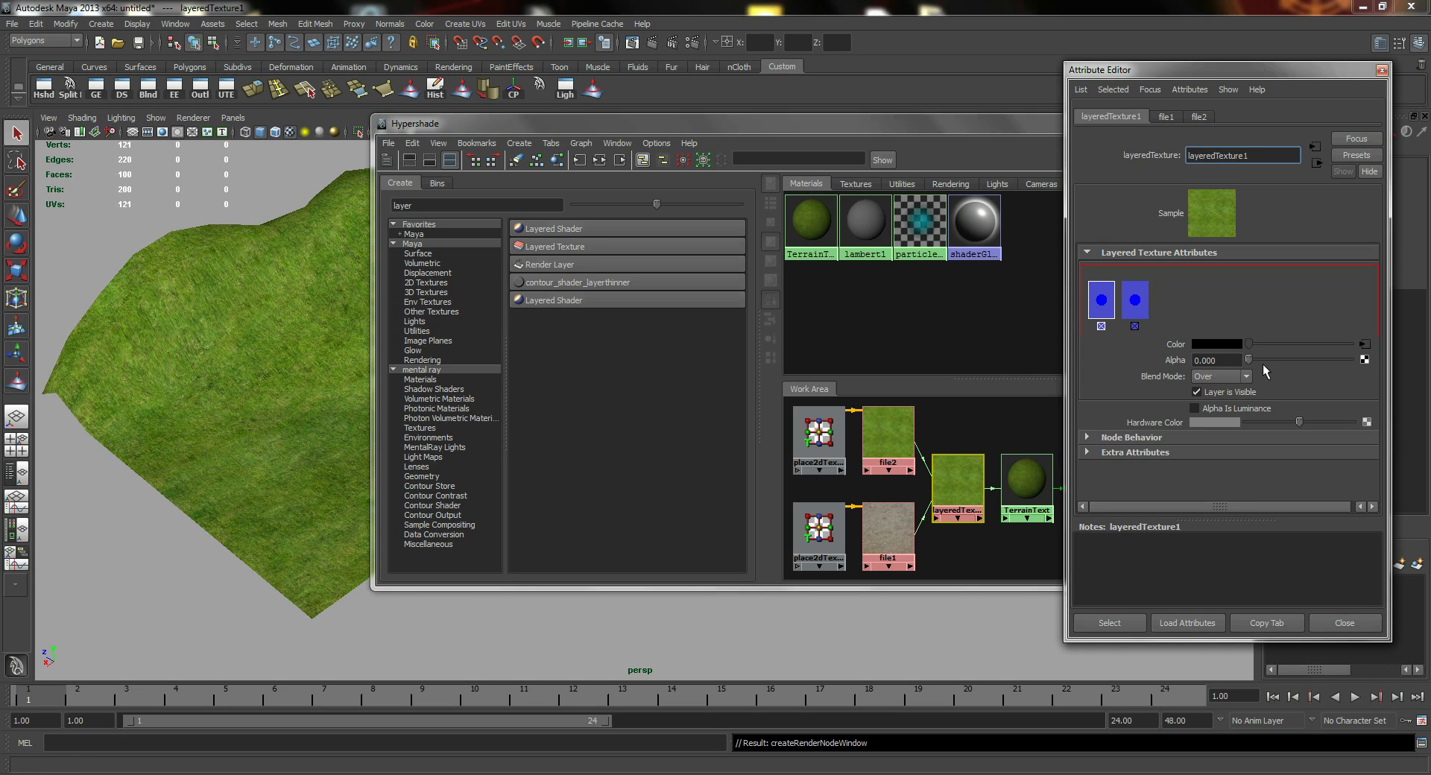
left_click(1281, 359)
left_click(1301, 356)
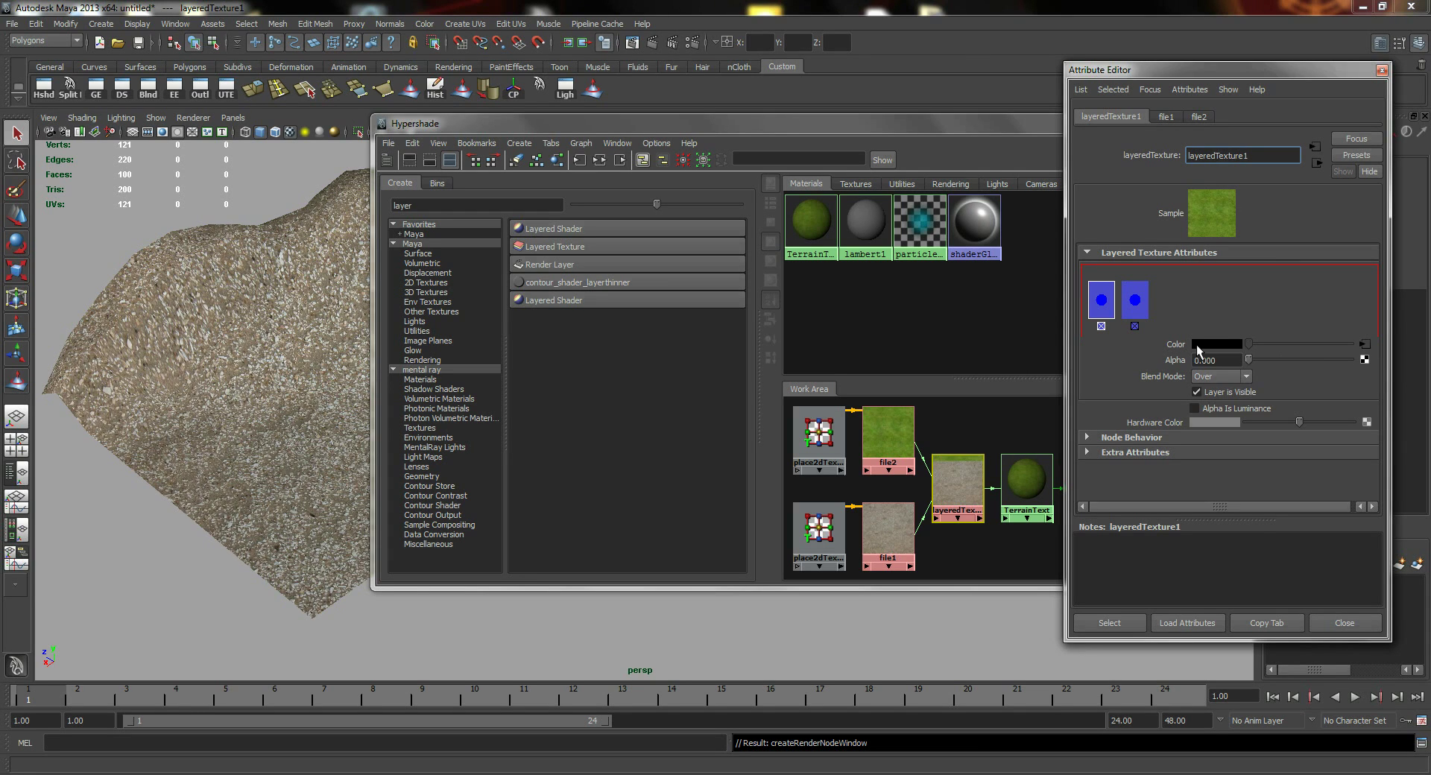
left_click(1308, 360)
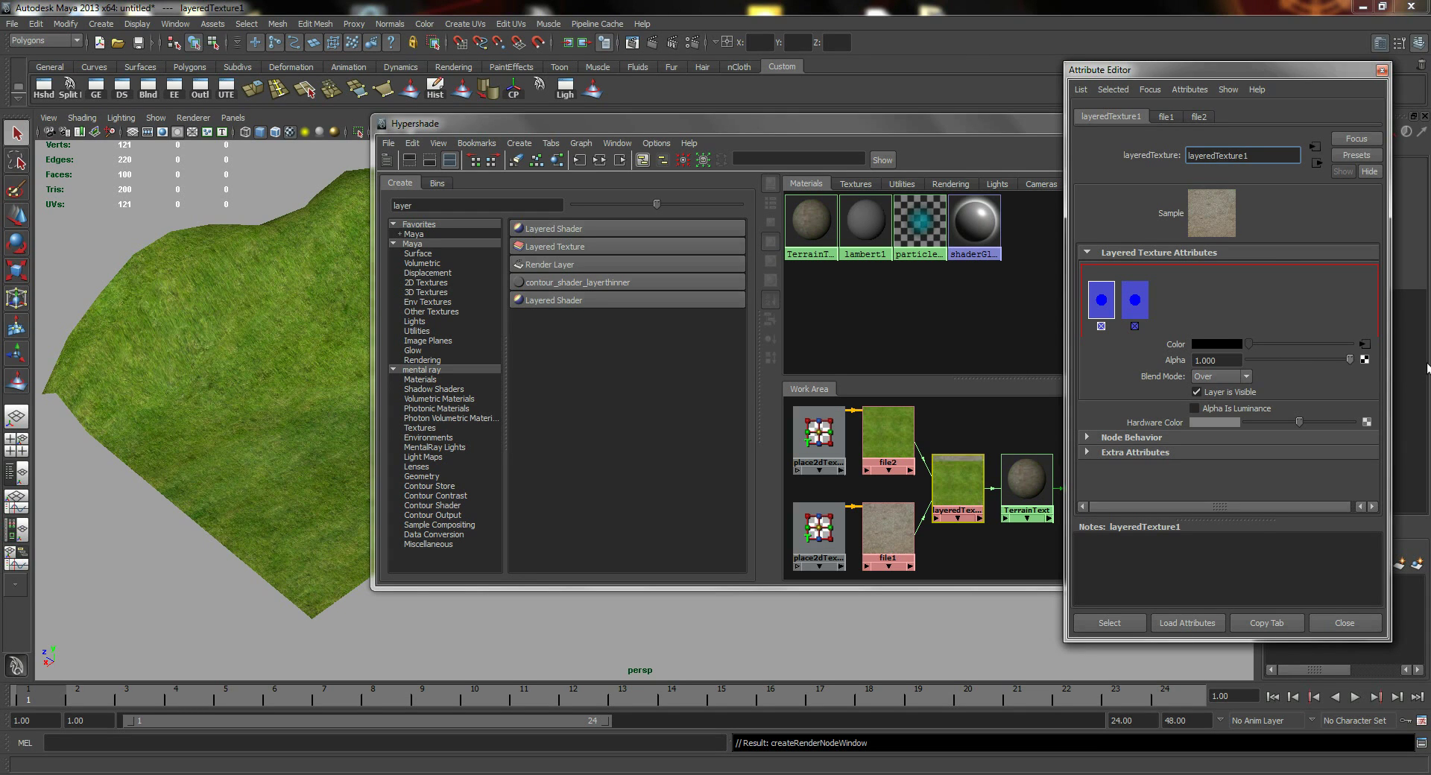
left_click(1276, 361)
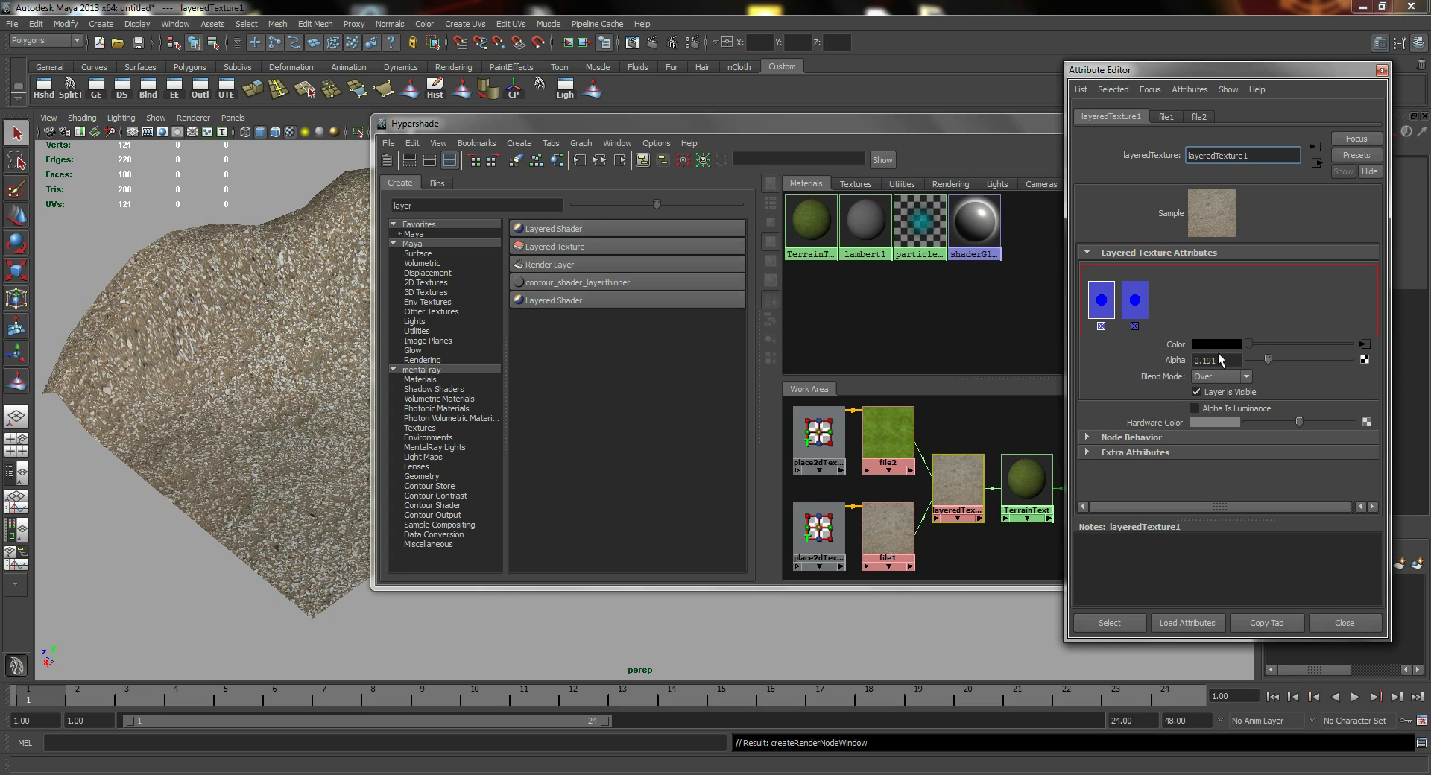
left_click(1281, 358)
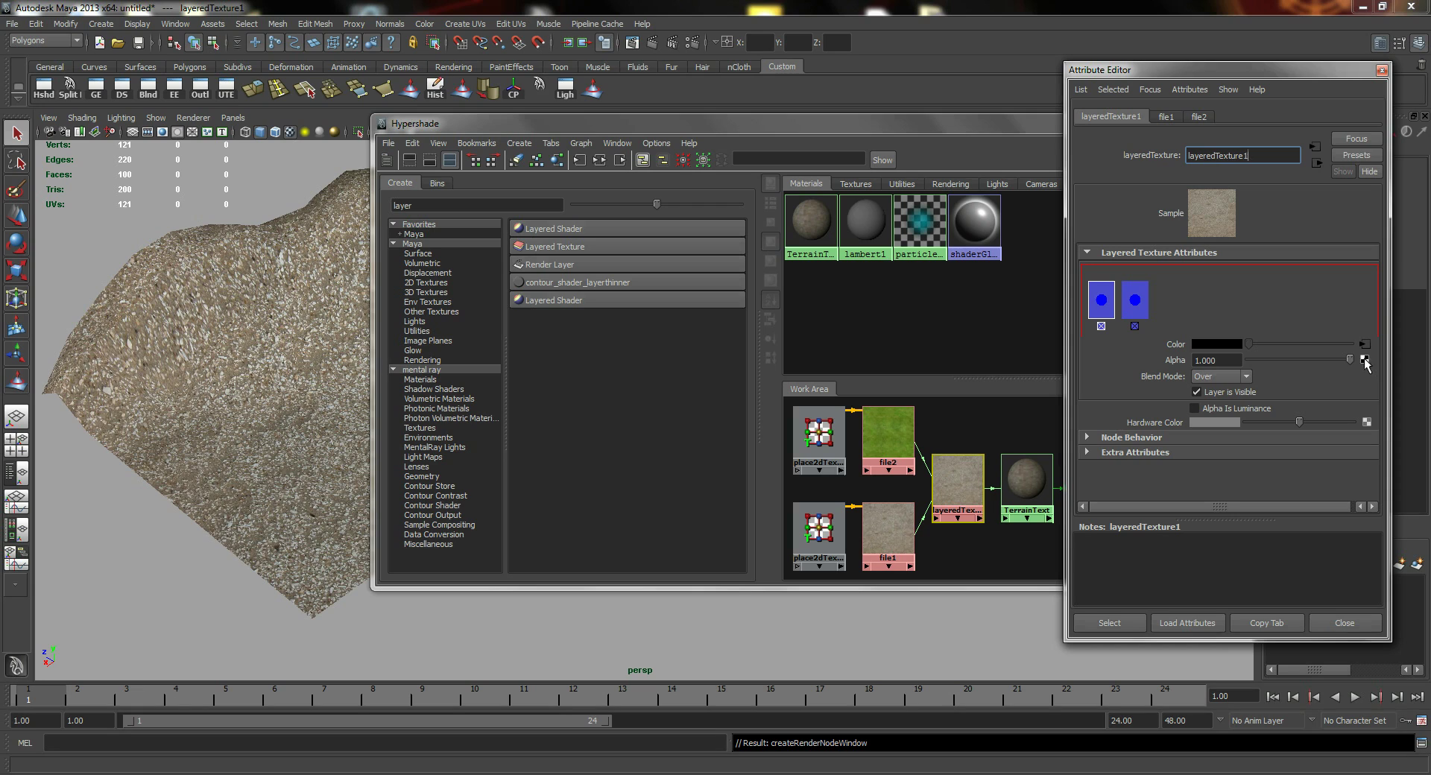
left_click(1295, 359)
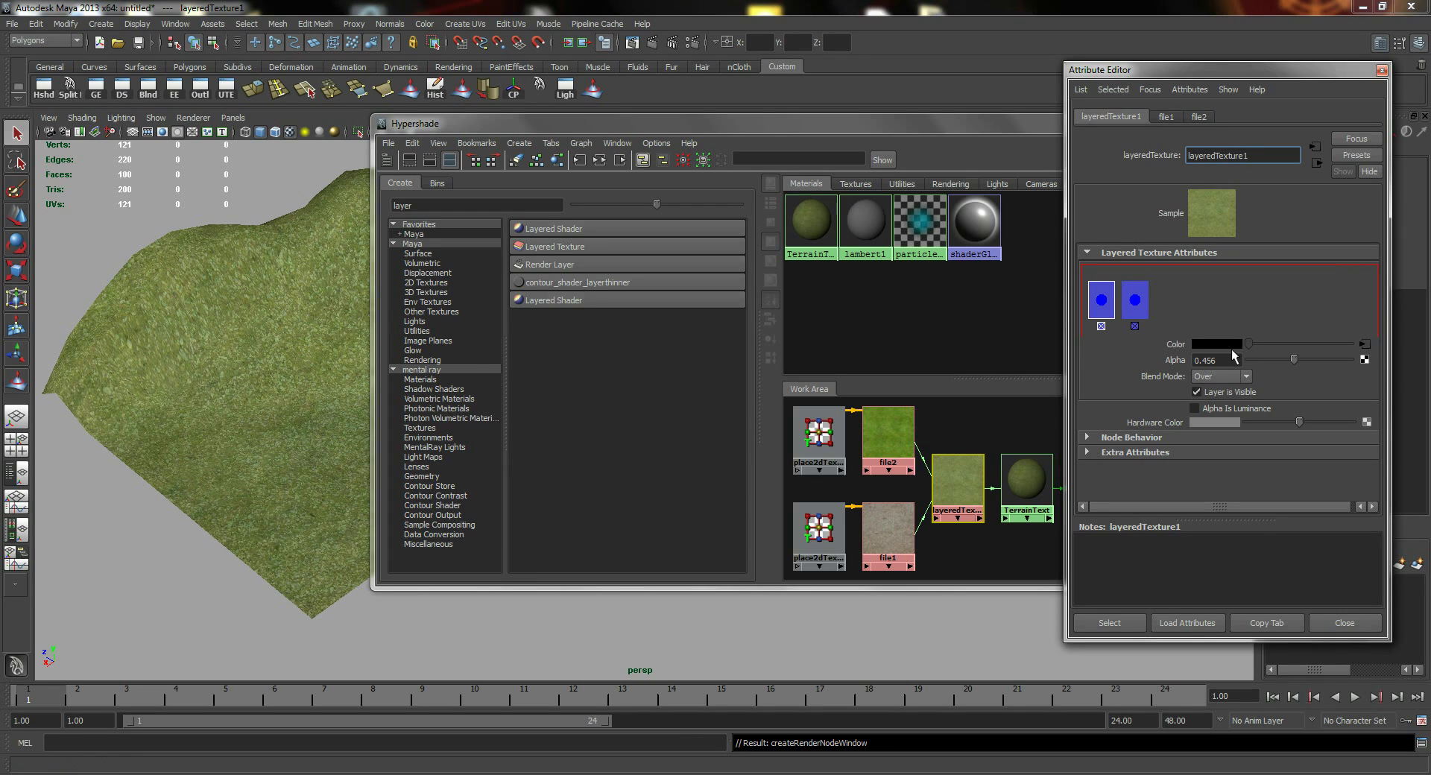
Step: Map the layer's Alpha with file3 loading alpha.tga, then regraph TerrainText's network
left_click(1365, 361)
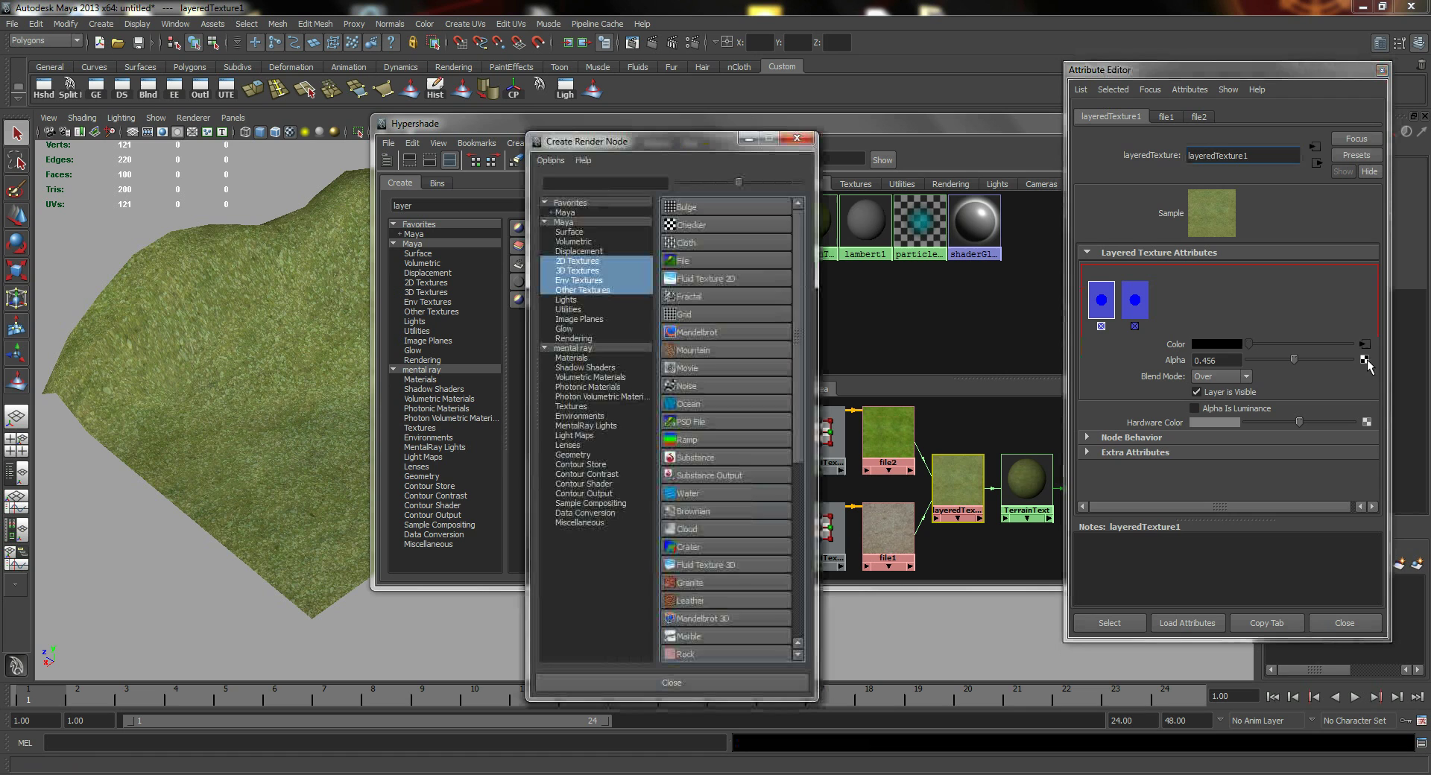
left_click(712, 257)
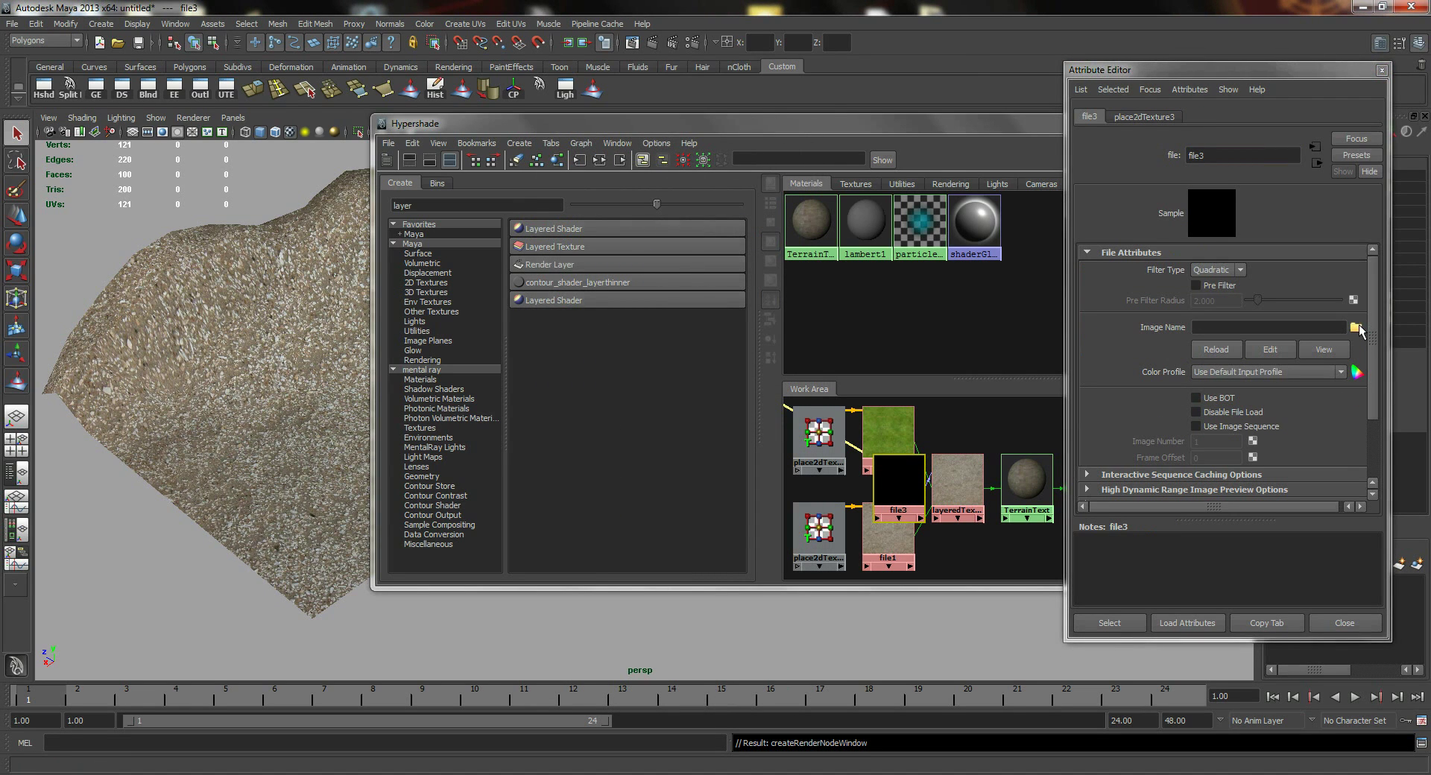
left_click(1355, 328)
left_click(245, 170)
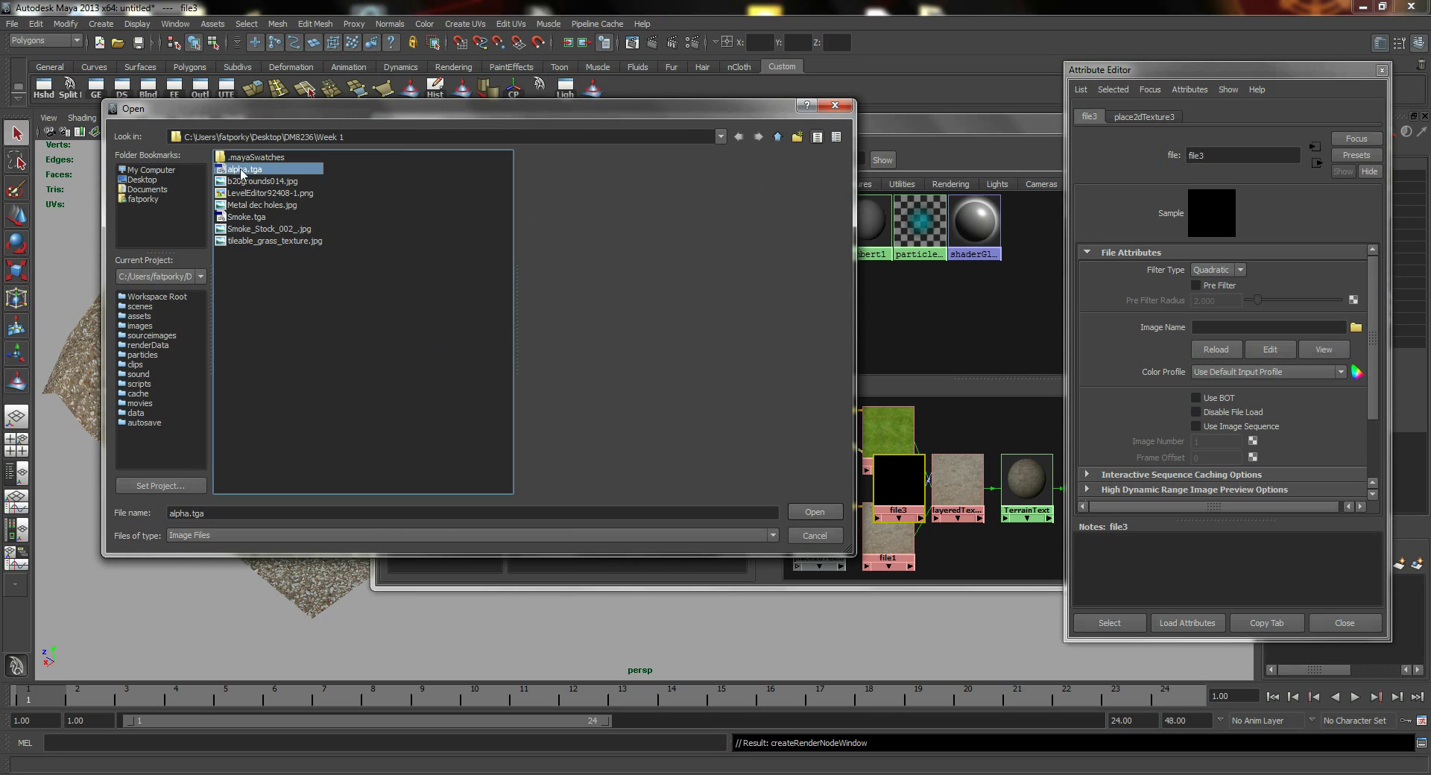
left_click(830, 513)
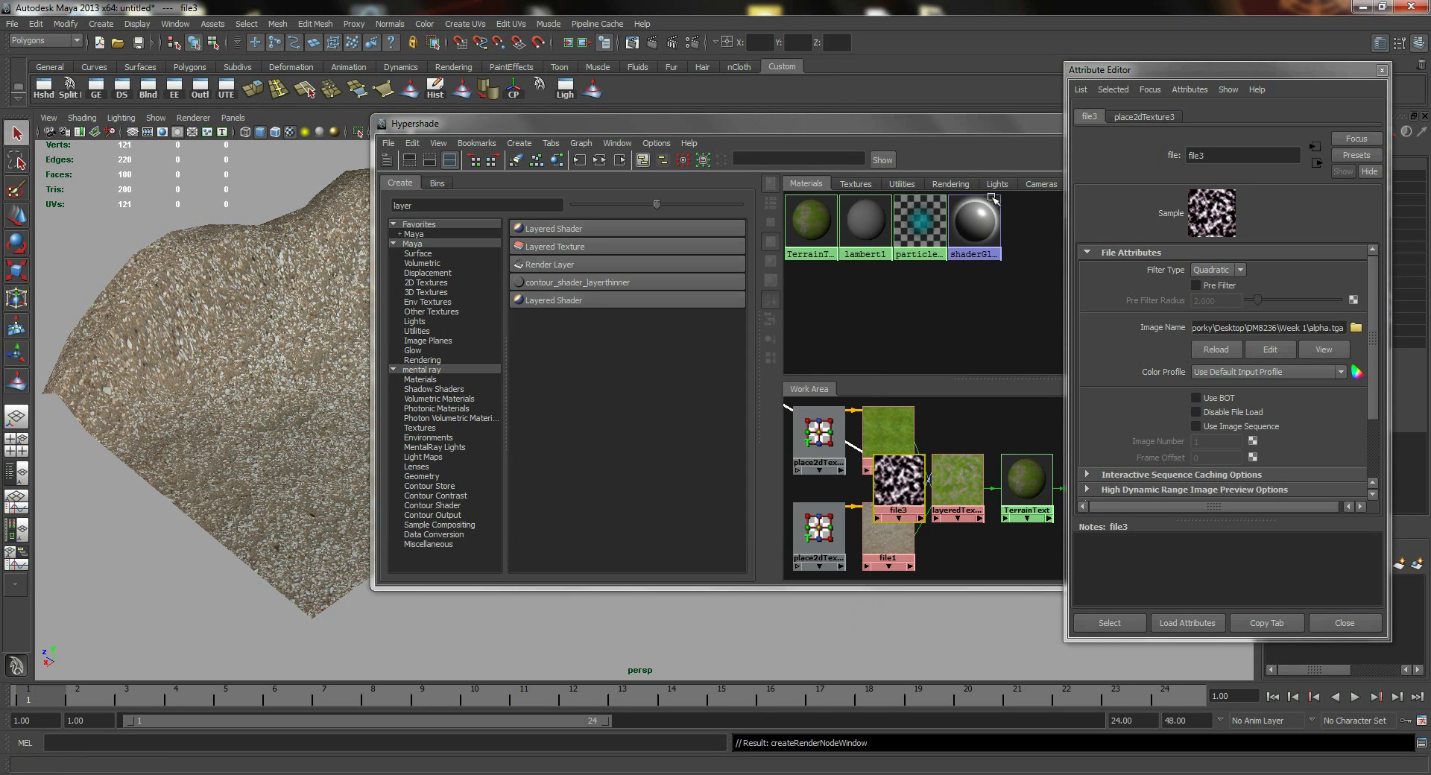
left_click(818, 218)
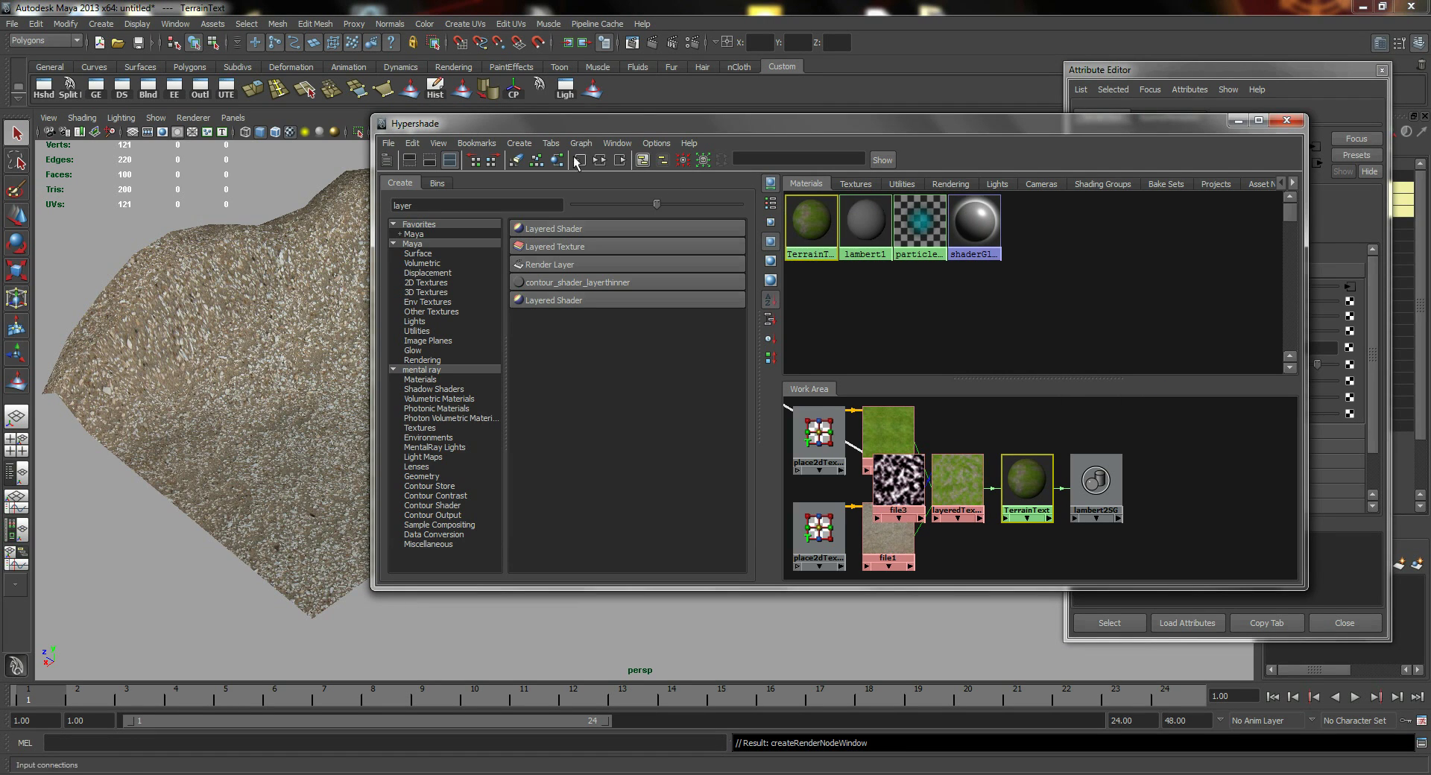
left_click(599, 160)
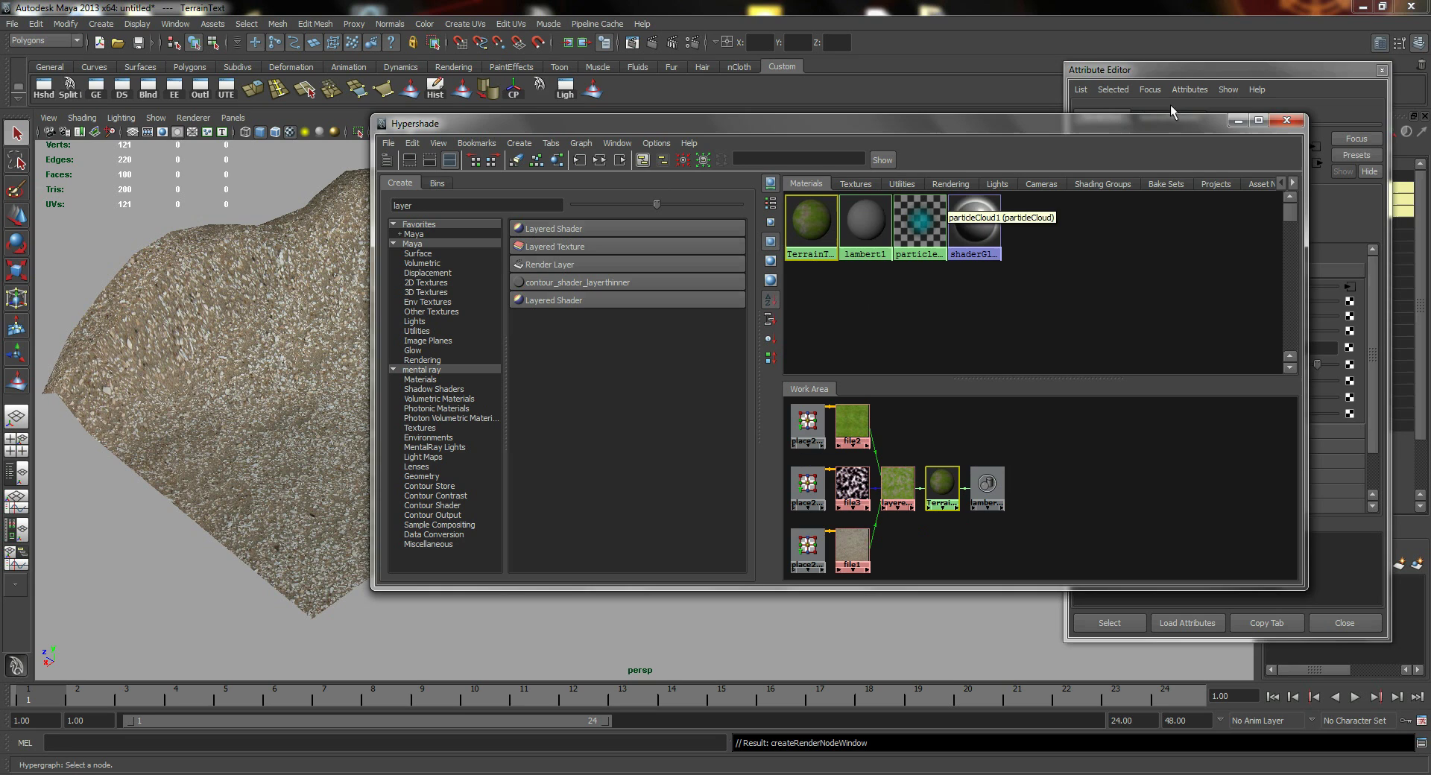
left_click(1200, 68)
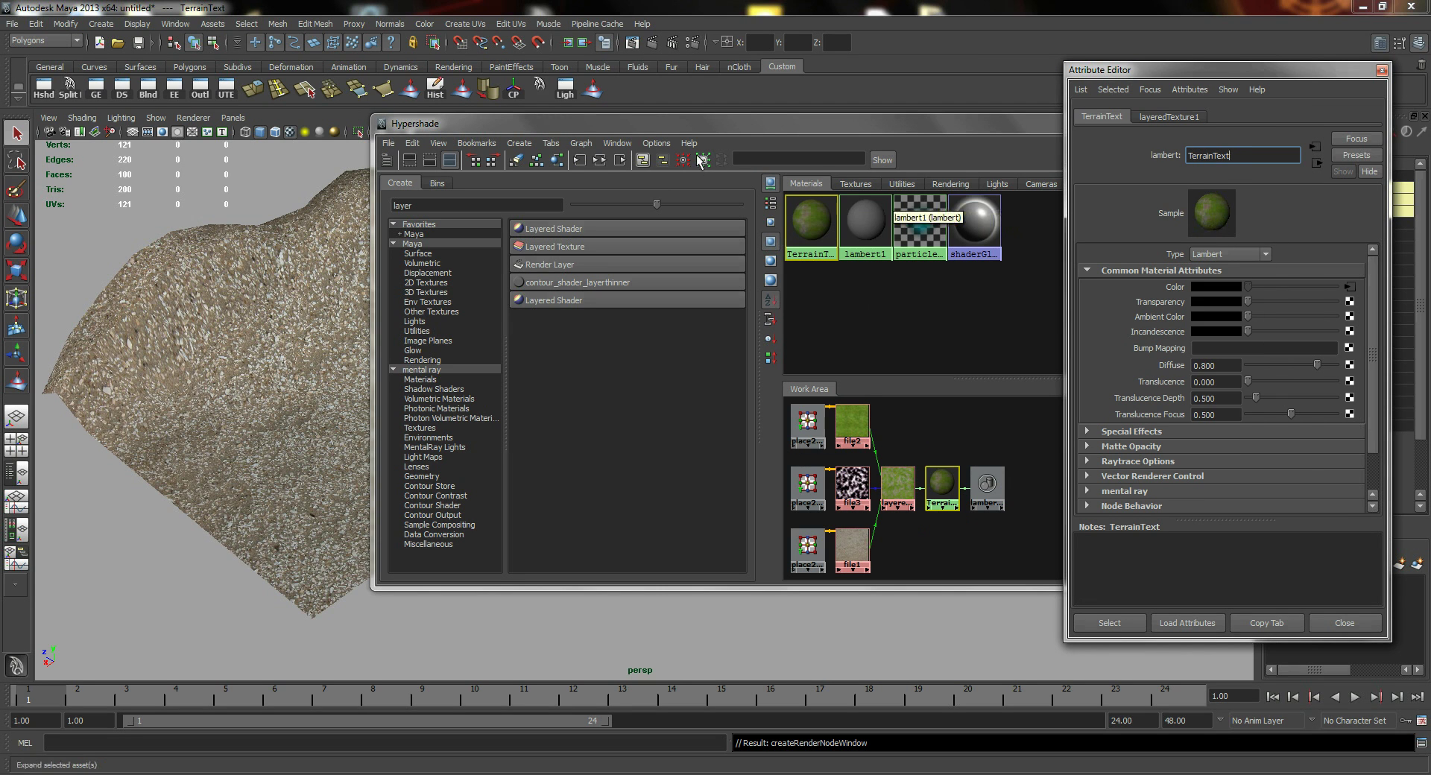
Step: Move the Hypershade aside and switch the viewport renderer between High Quality Rendering and Viewport 2.0
left_click_drag(700, 123, 928, 200)
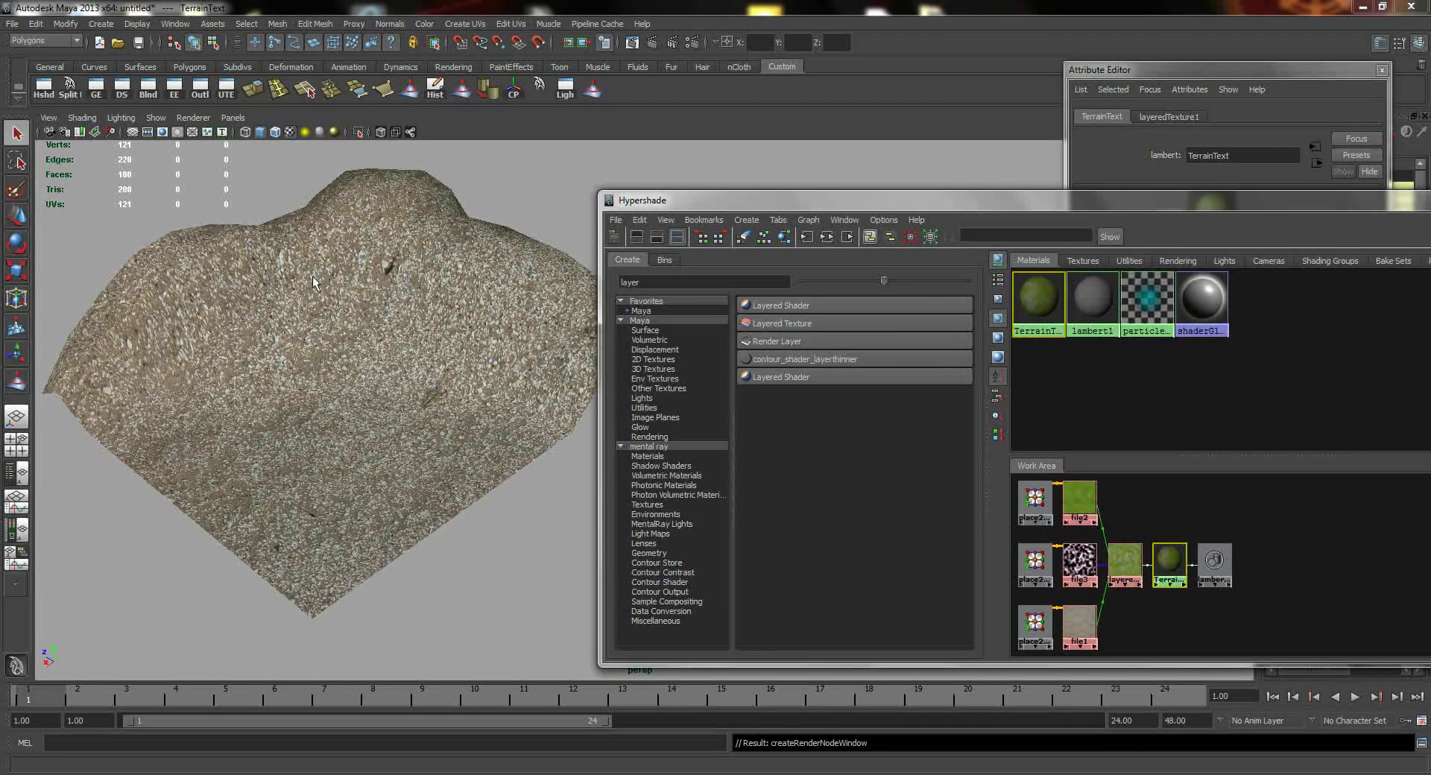
middle_click_drag(303, 276, 463, 341, "alt")
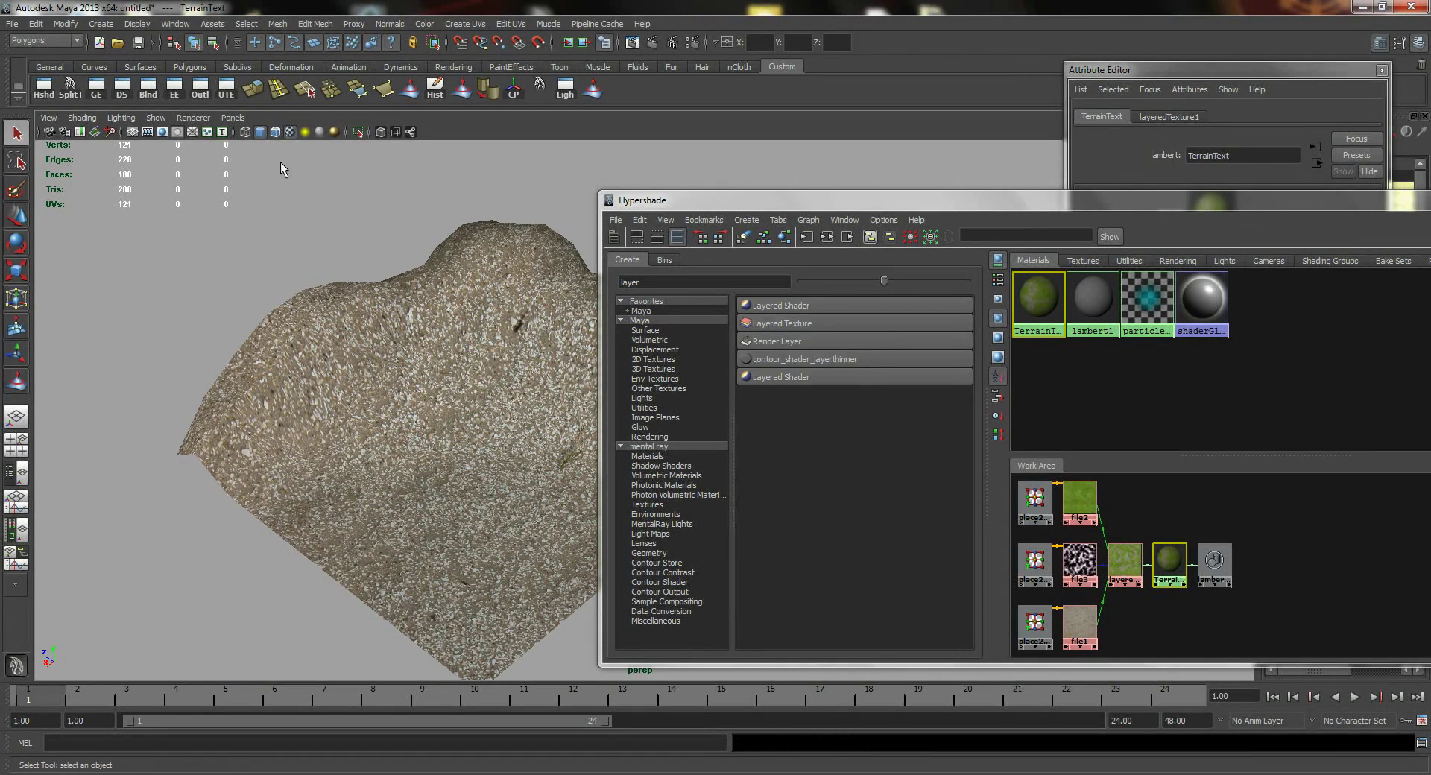
left_click(191, 117)
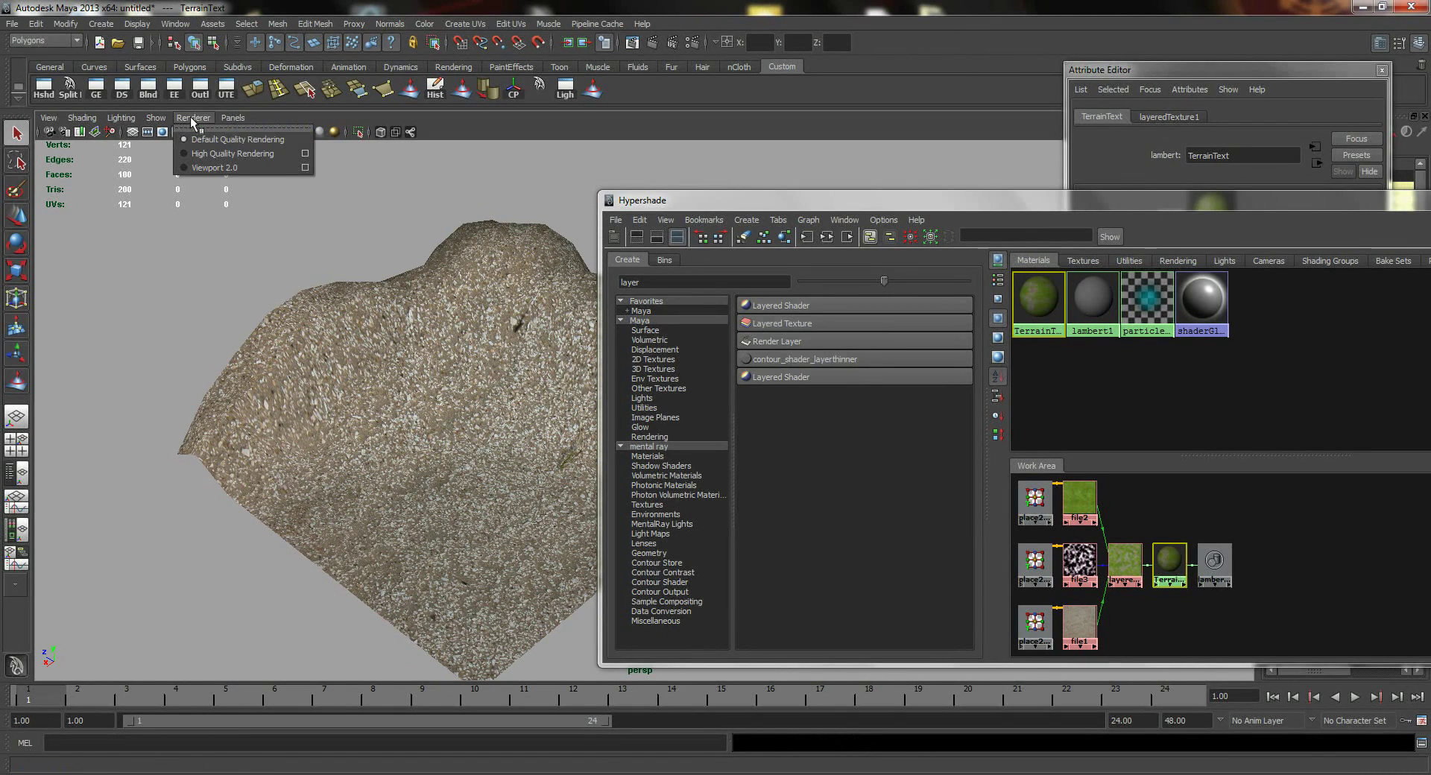
left_click(234, 153)
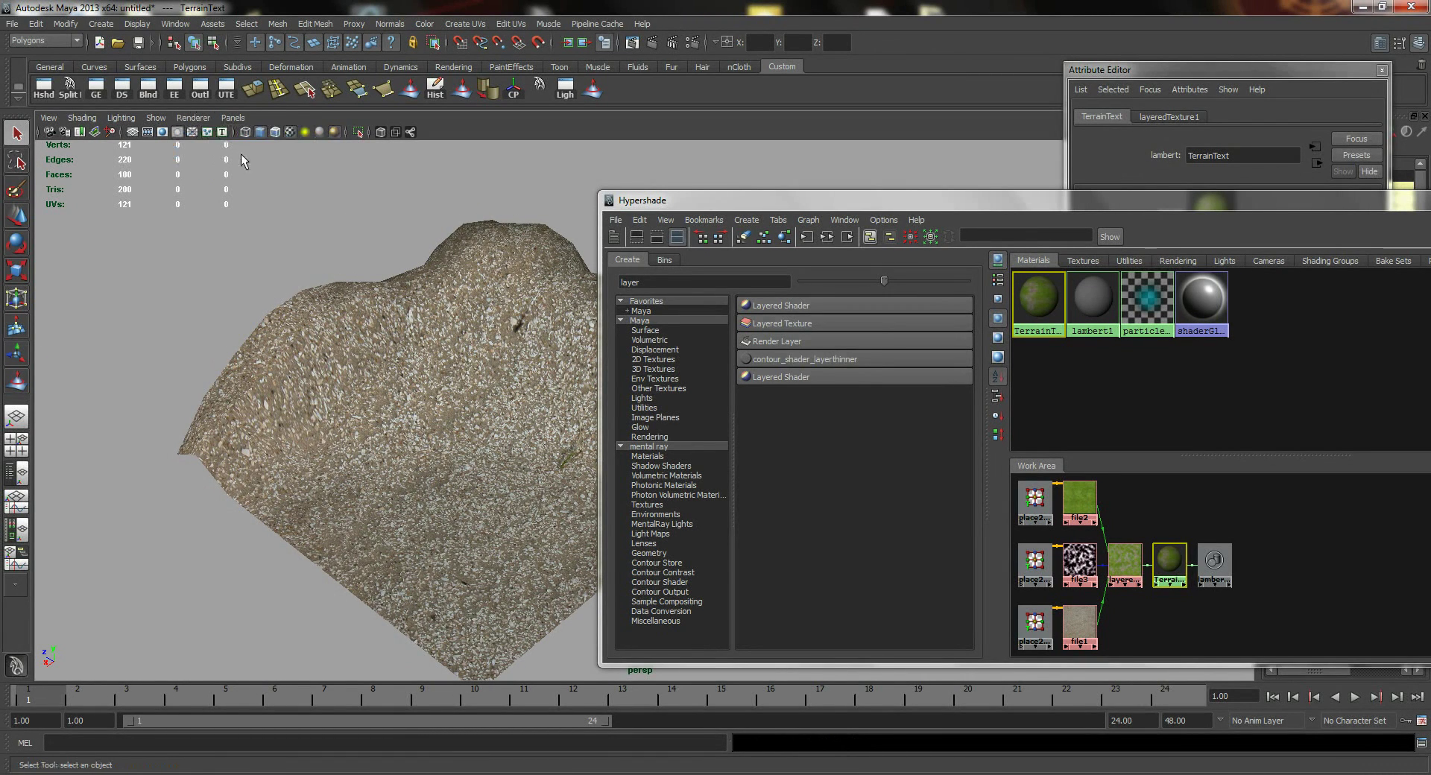
left_click(201, 118)
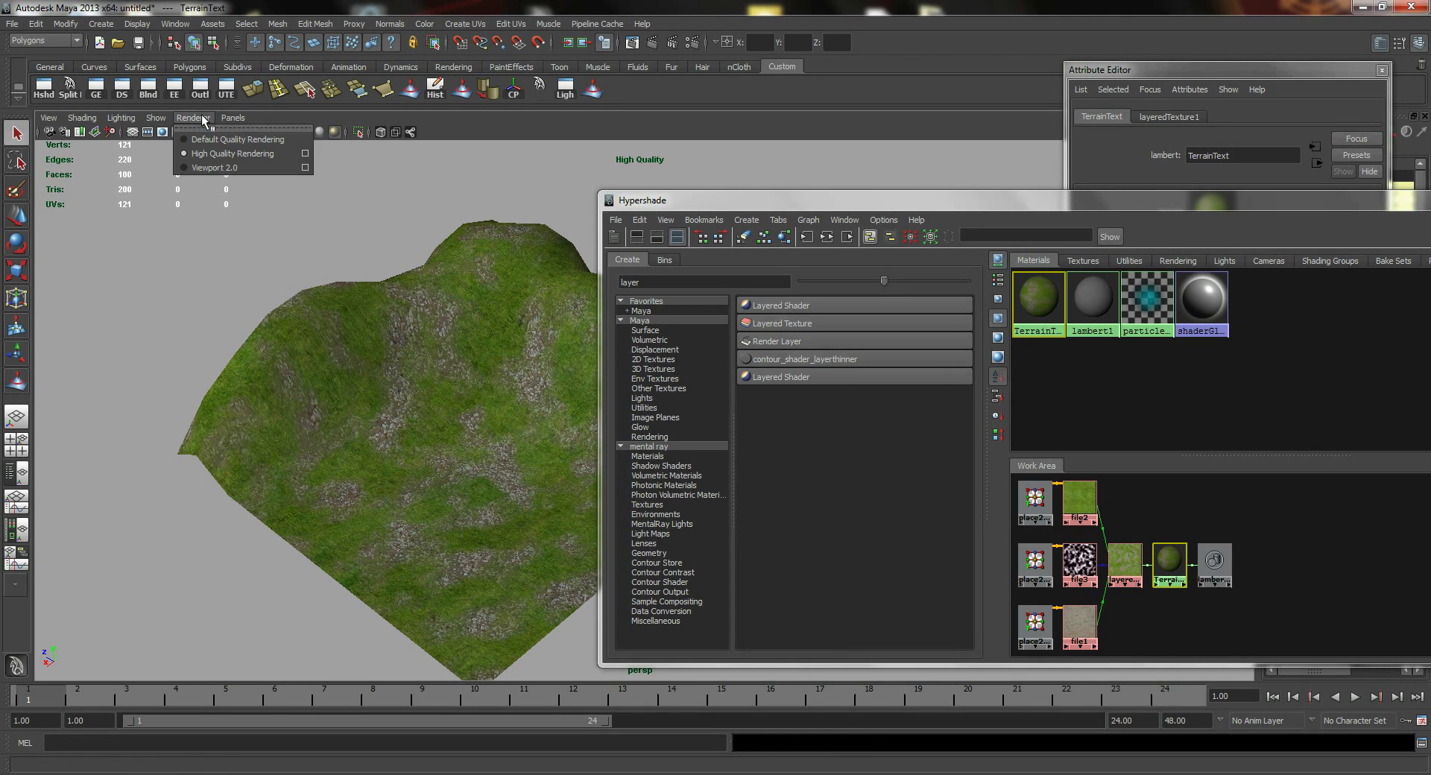
left_click(223, 168)
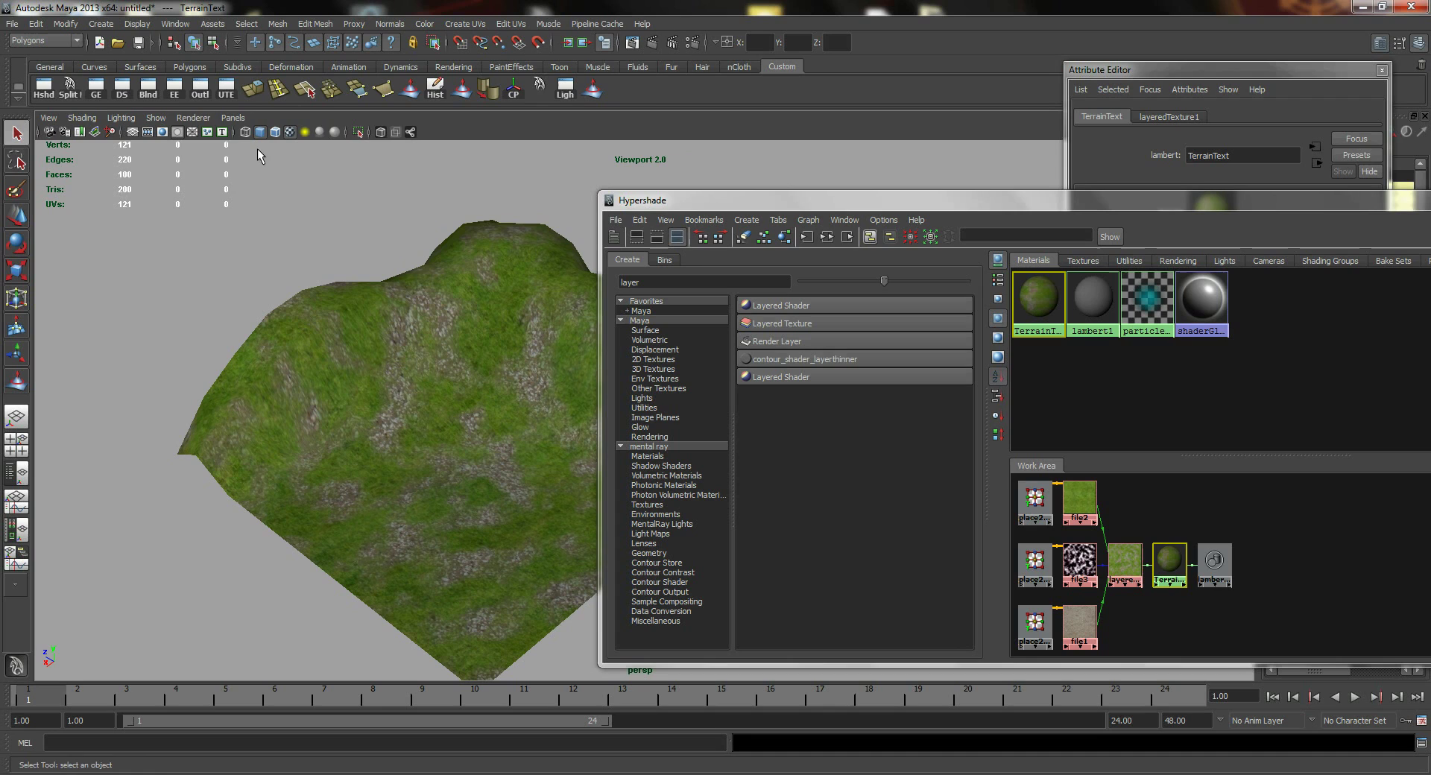
left_click(185, 118)
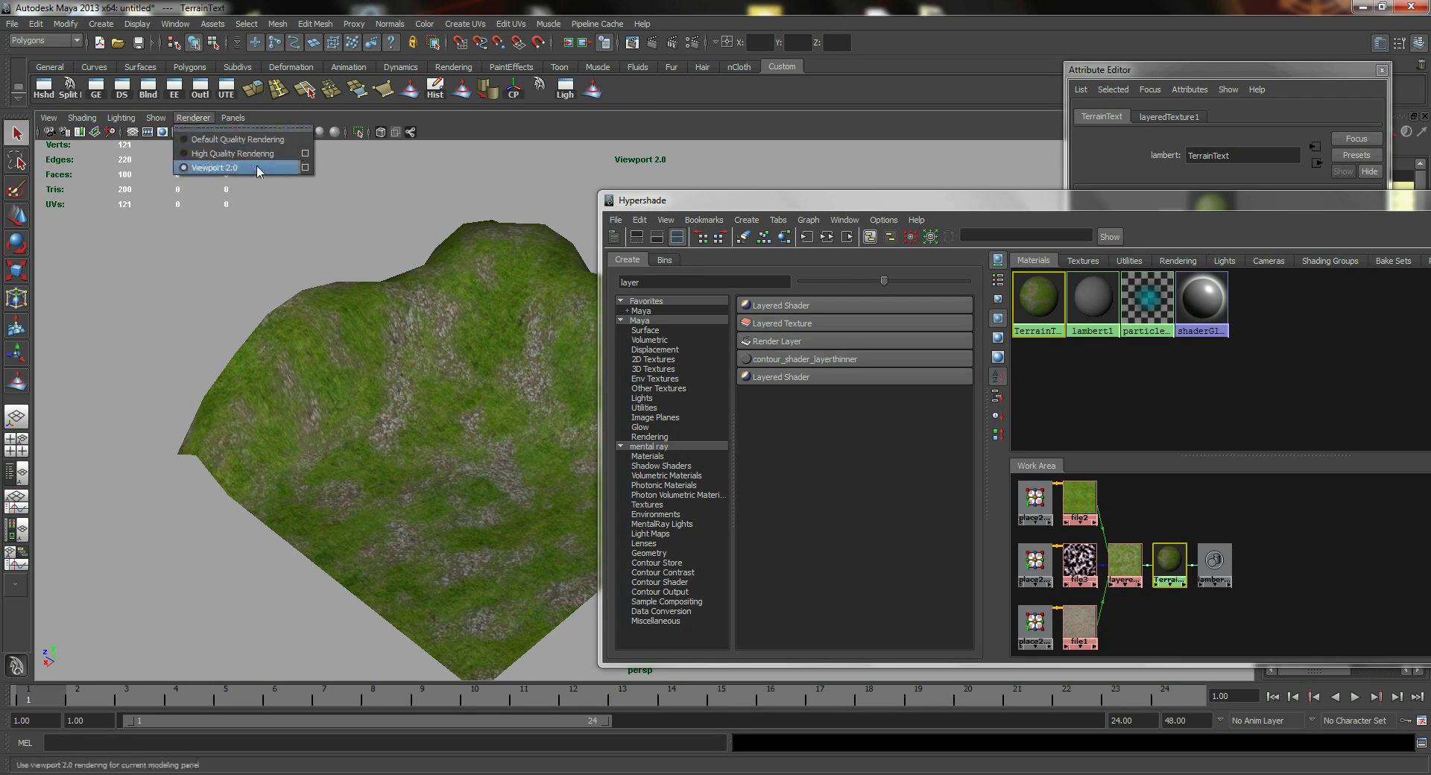
left_click(245, 153)
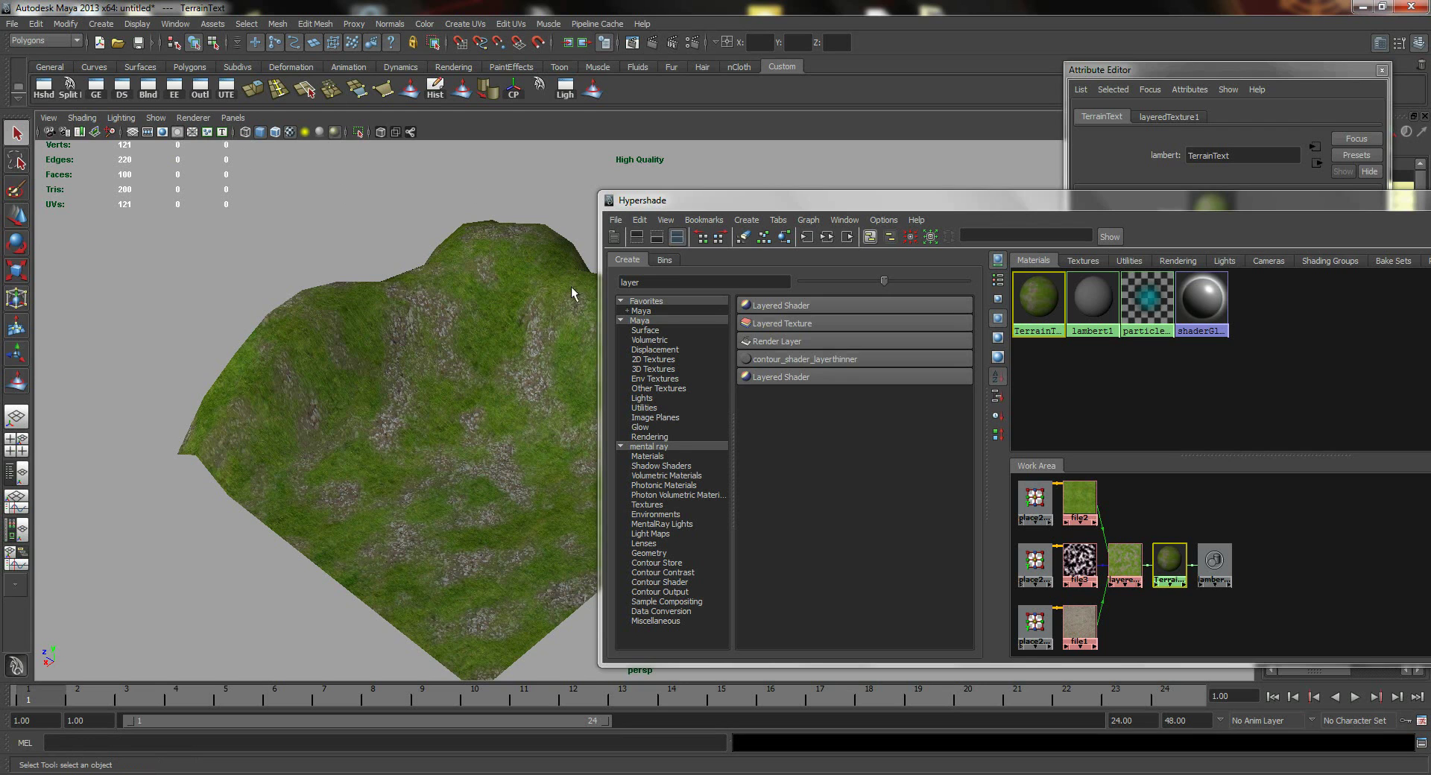
Step: Settle on Viewport 2.0 and orbit the terrain to inspect the blended grass and stone
left_click_drag(387, 345, 472, 405, "alt")
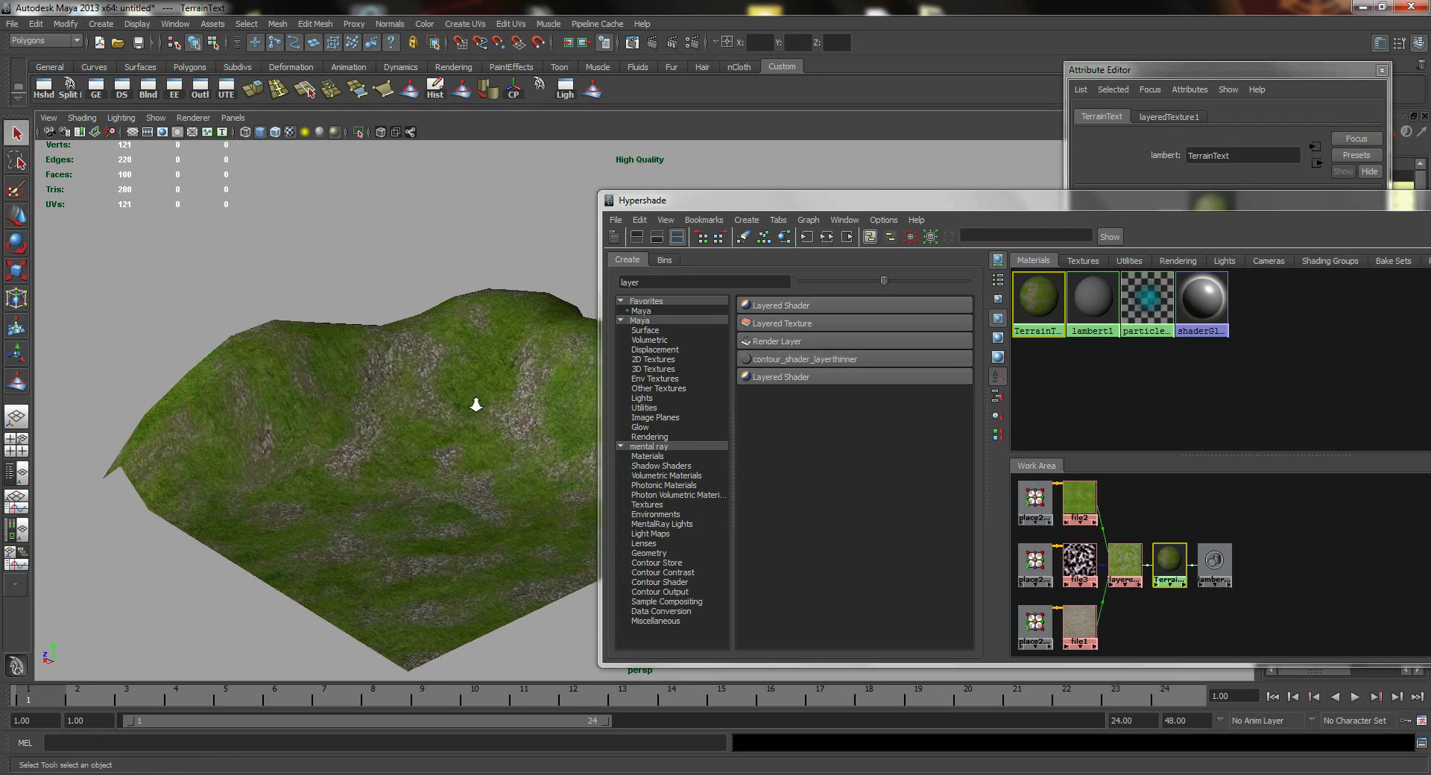
scroll(441, 400, "up", 5)
left_click_drag(527, 364, 479, 307, "alt")
middle_click_drag(480, 306, 450, 316, "alt")
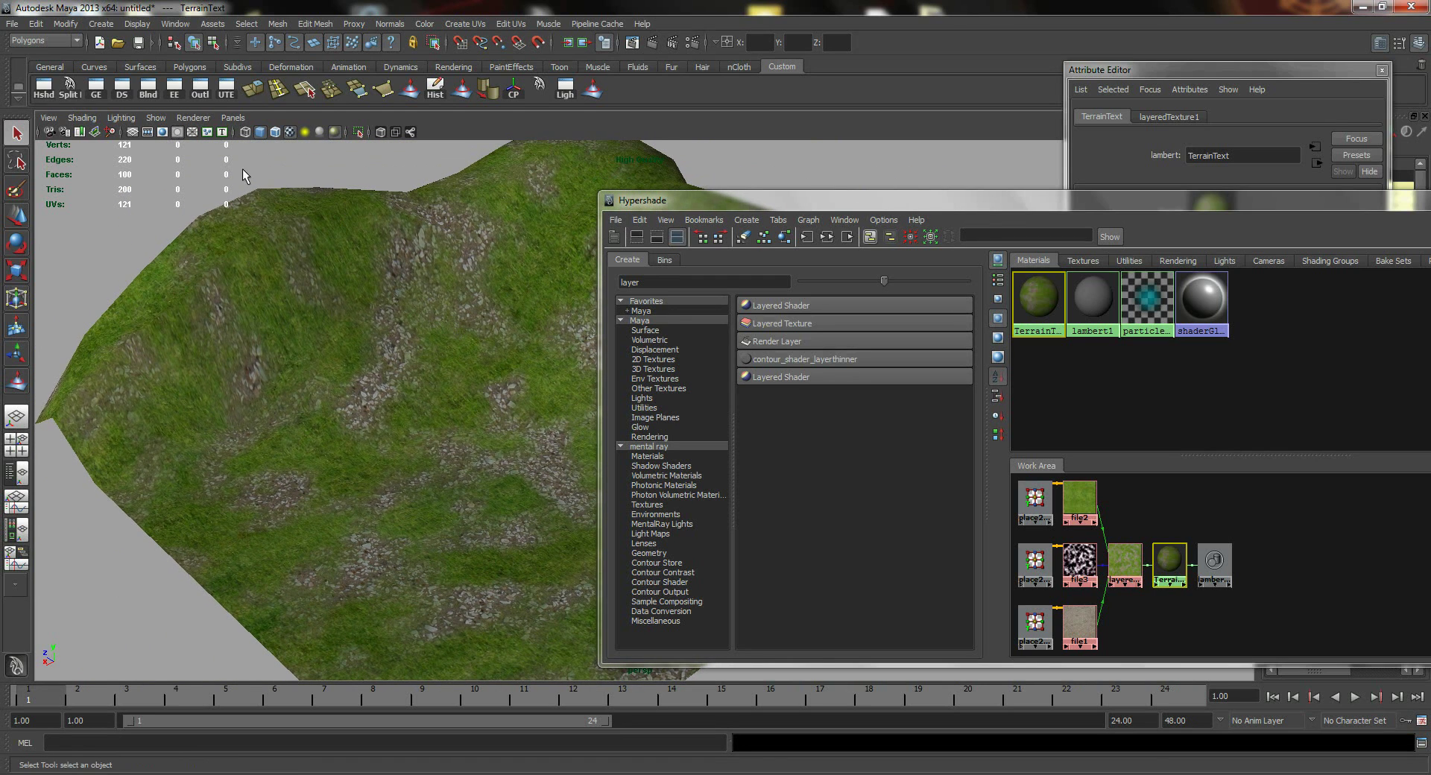
left_click(190, 117)
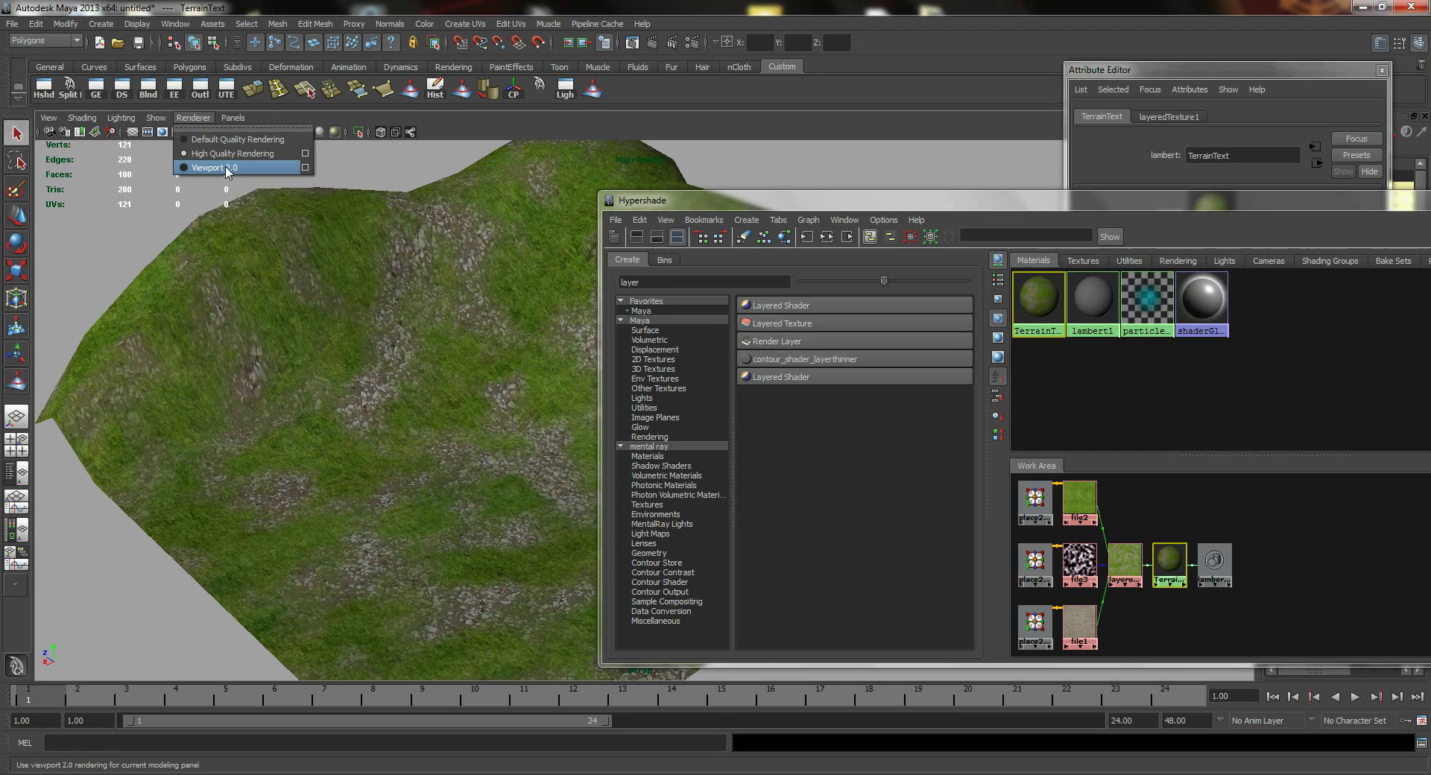
left_click(231, 167)
middle_click_drag(520, 315, 415, 360, "alt")
left_click_drag(415, 360, 519, 330, "alt")
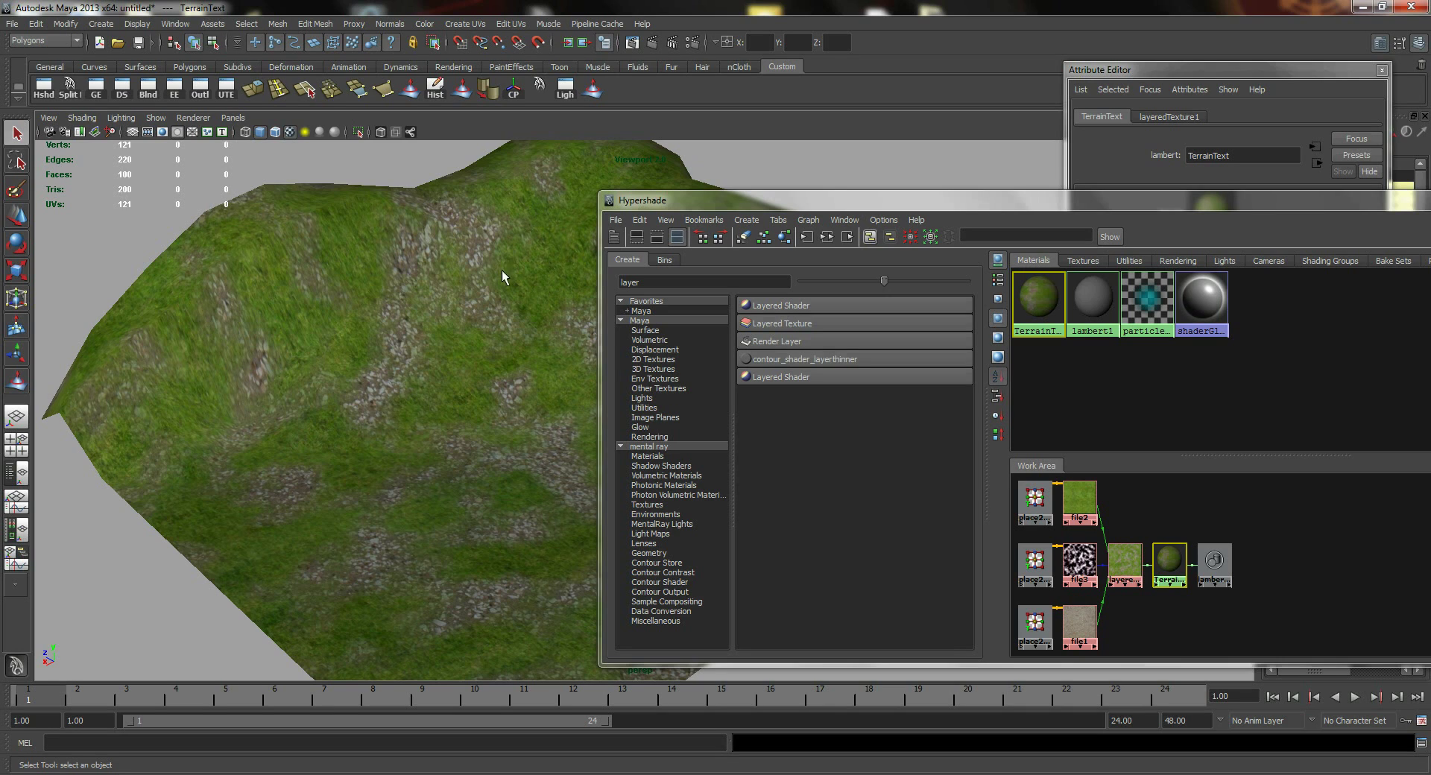
left_click_drag(502, 270, 449, 289, "alt")
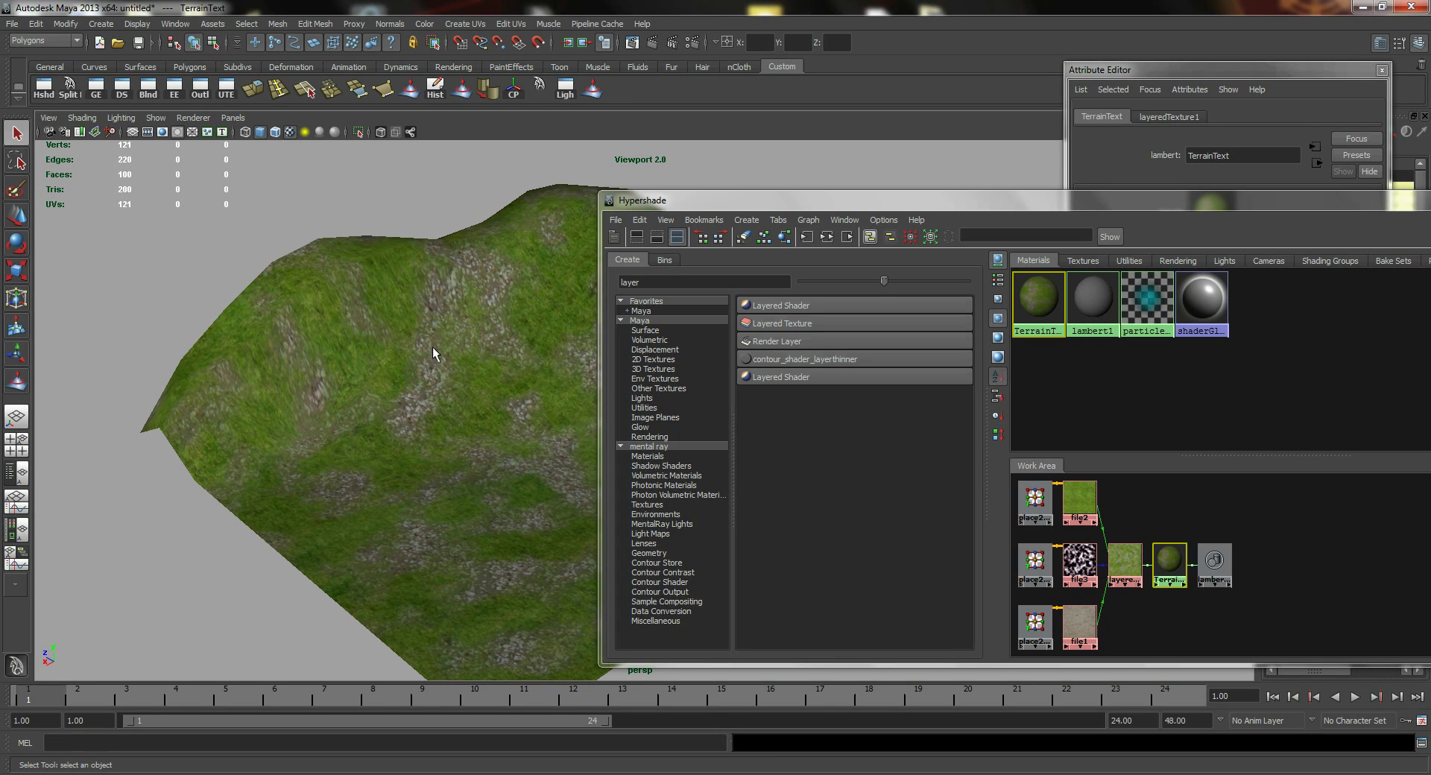
left_click_drag(454, 401, 511, 450, "alt")
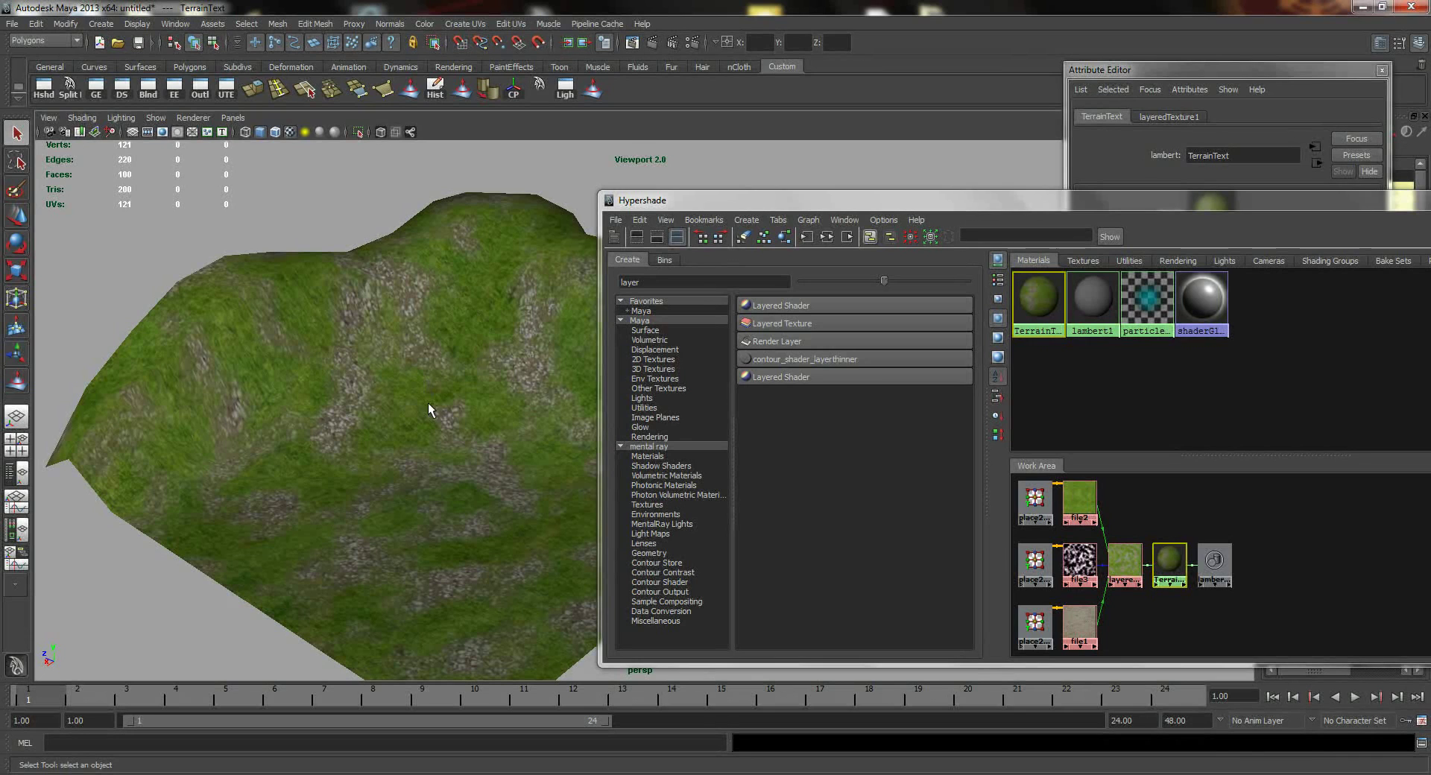
mouse_move(438, 386)
left_mouse_down("alt")
mouse_move(399, 400)
mouse_move(459, 386)
left_mouse_up("alt")
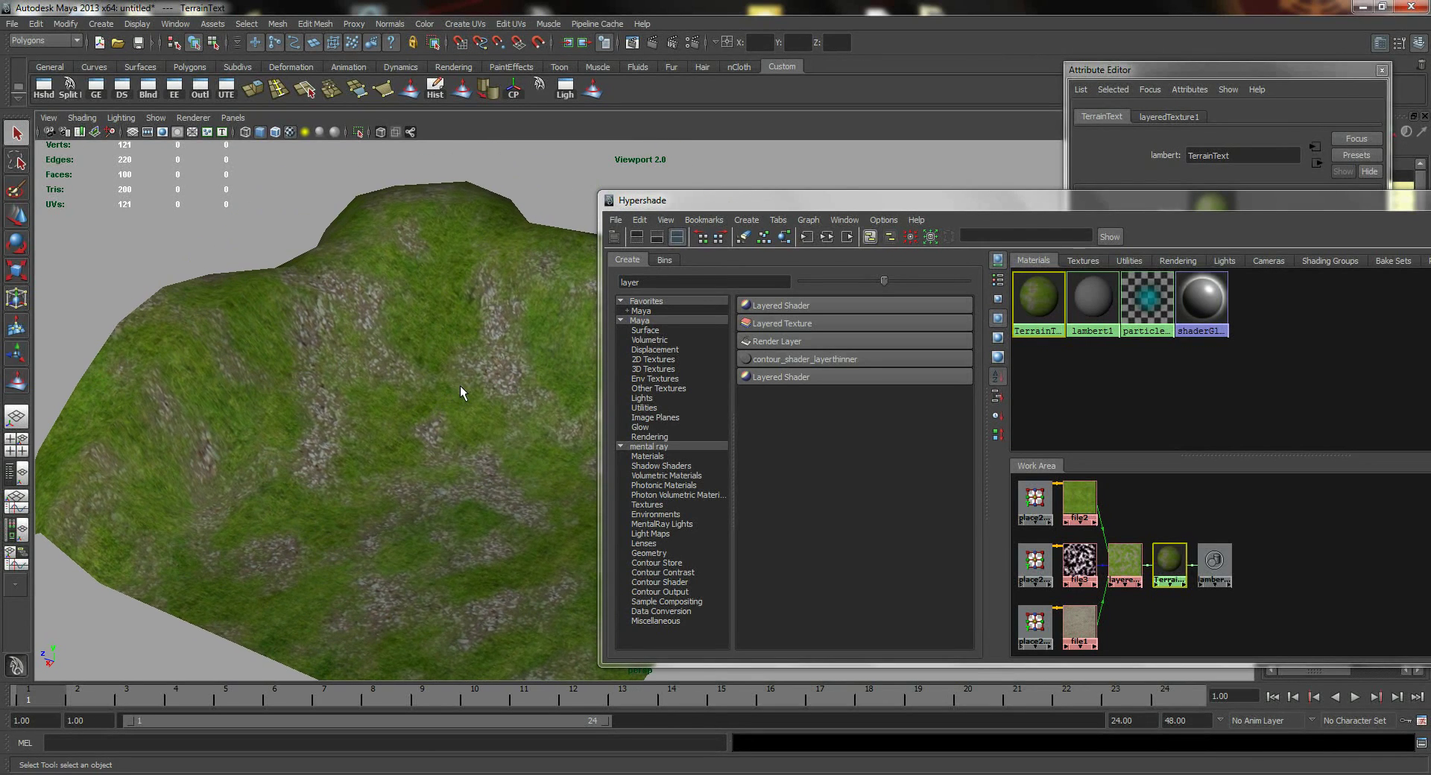
Step: Open the UV Texture Editor showing the terrain's UVs and tidy the other editor windows
left_click(233, 89)
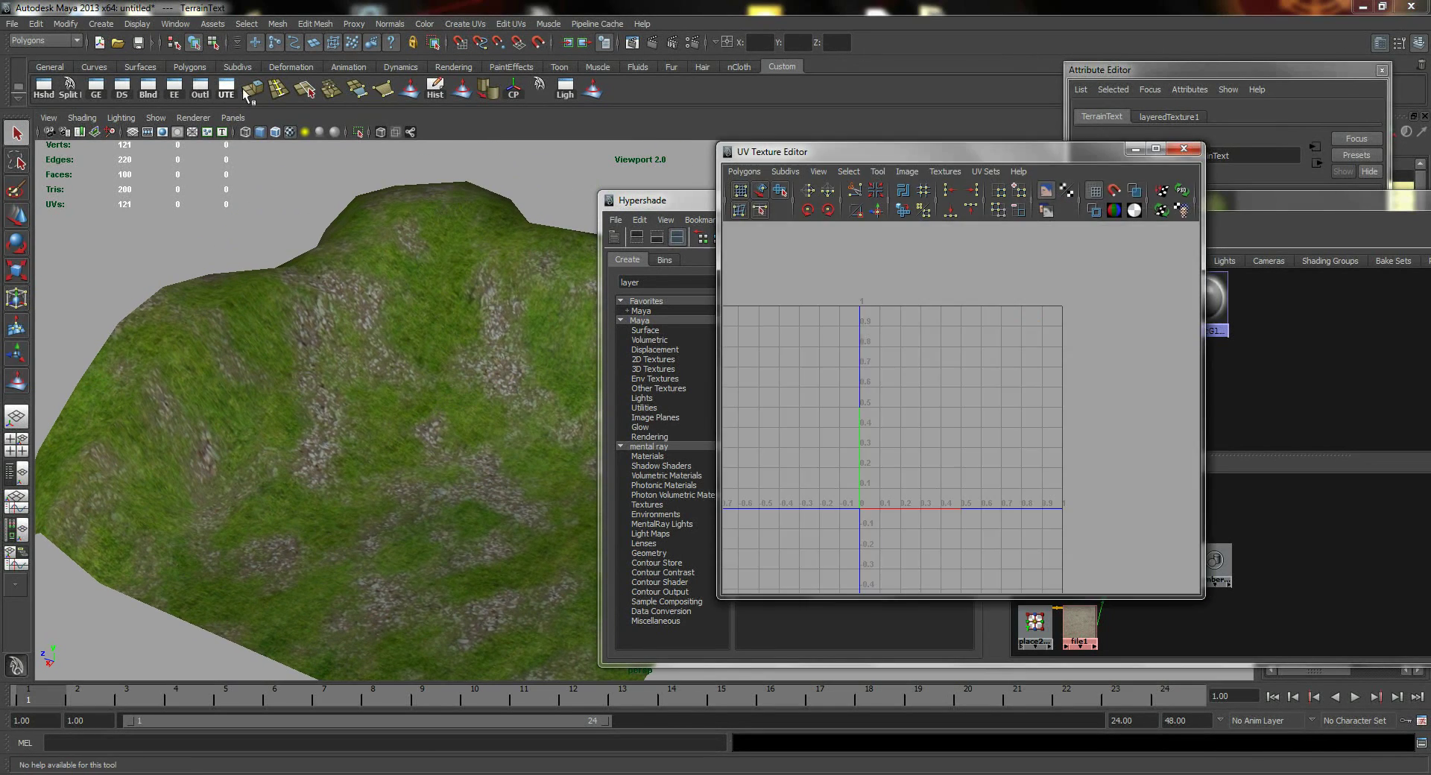
left_click(172, 25)
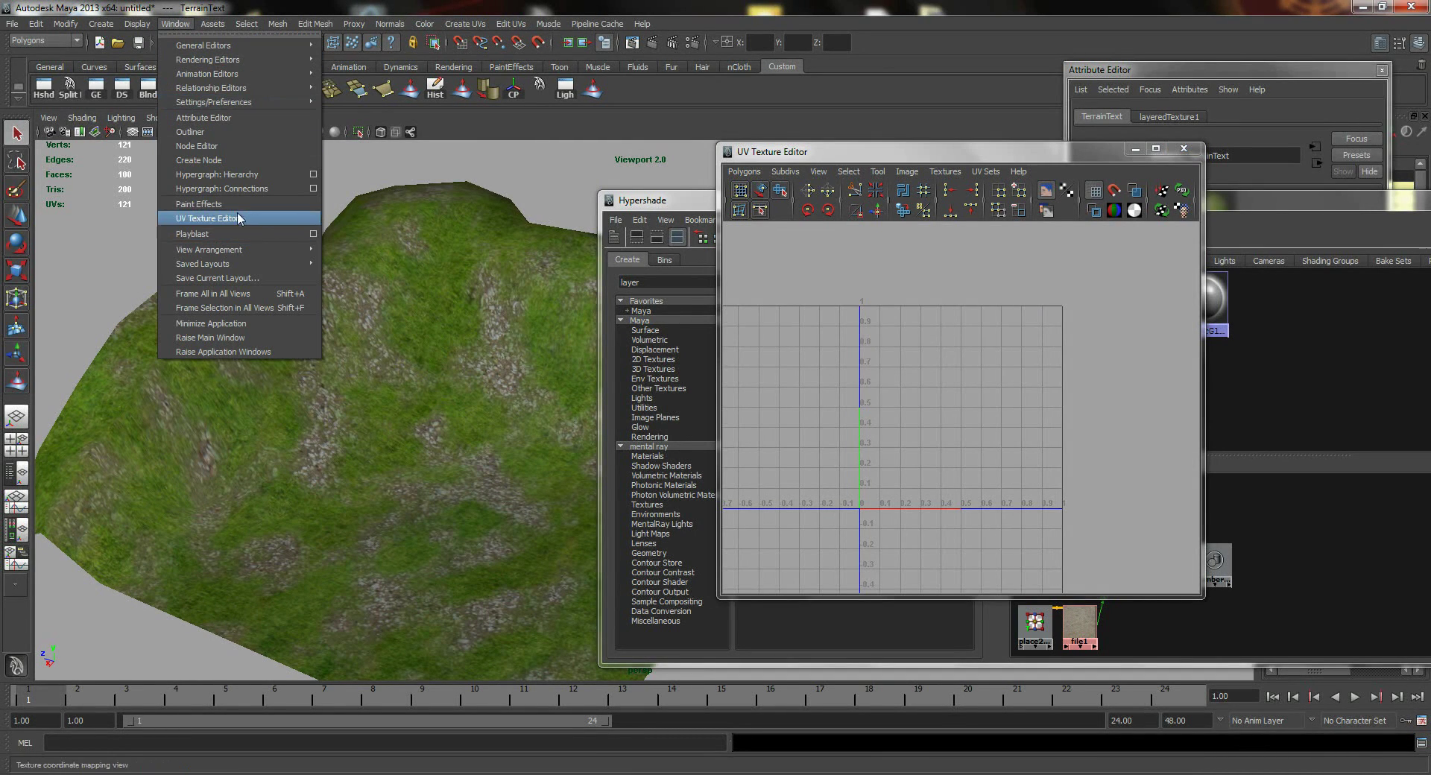
left_click(582, 253)
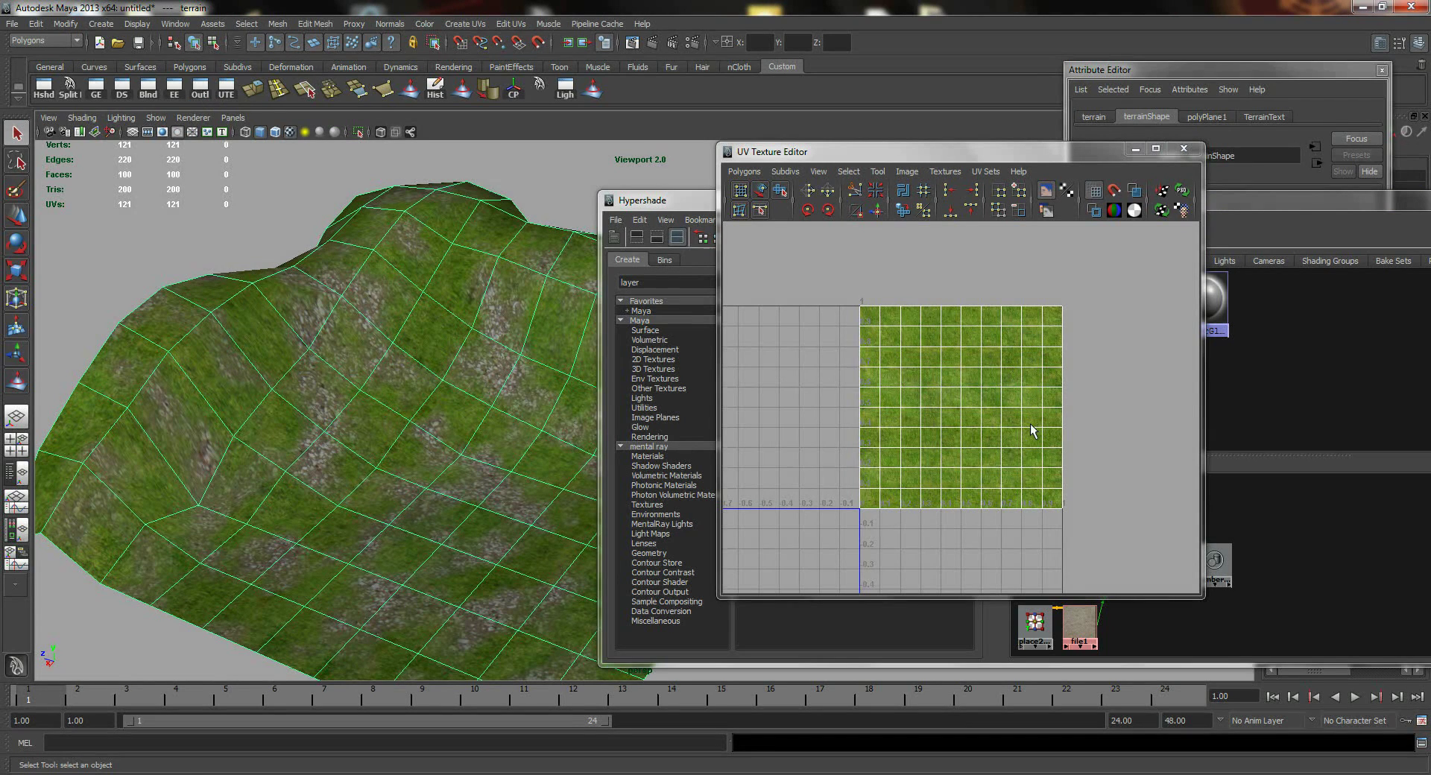
left_click_drag(1353, 195, 1050, 193)
left_click(1161, 196)
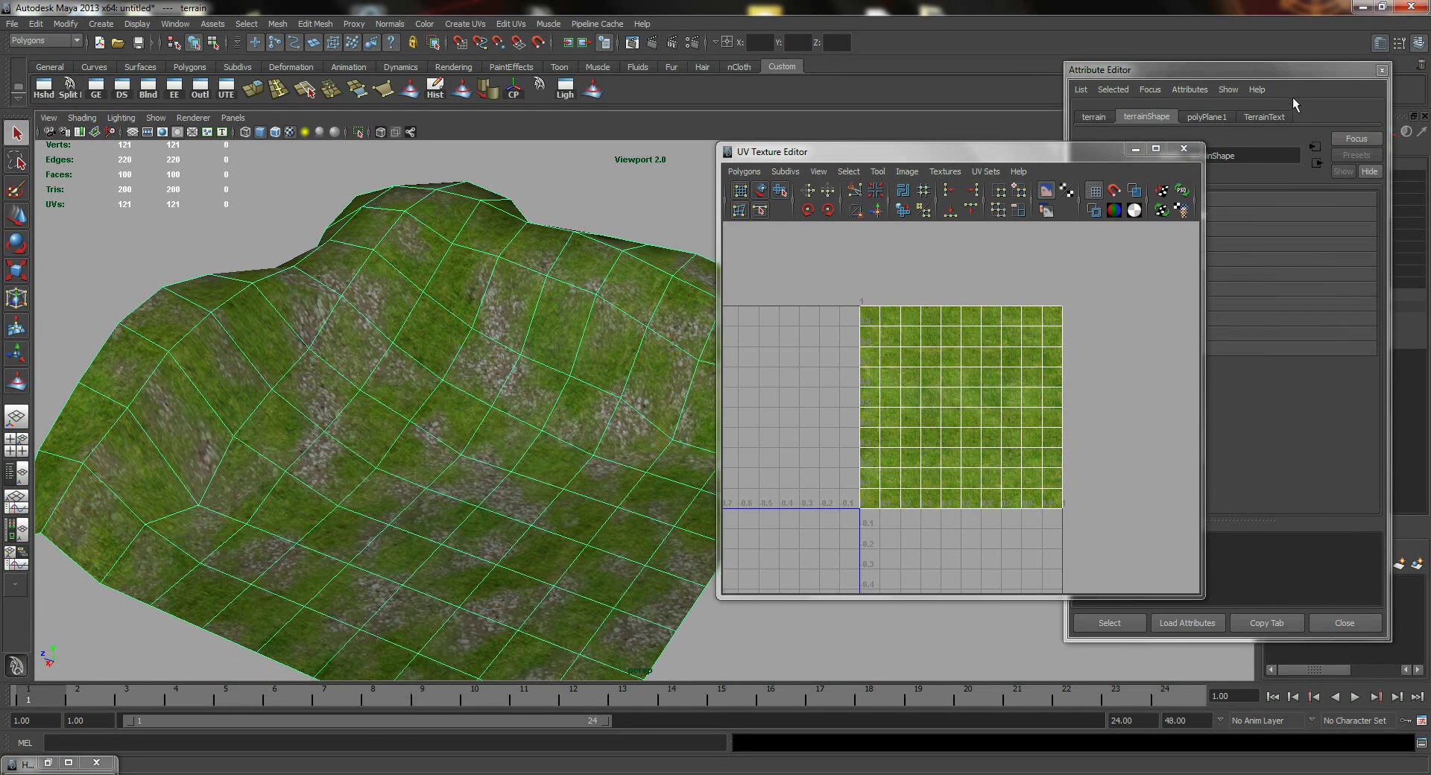
left_click(1382, 70)
left_click_drag(1039, 151, 1080, 75)
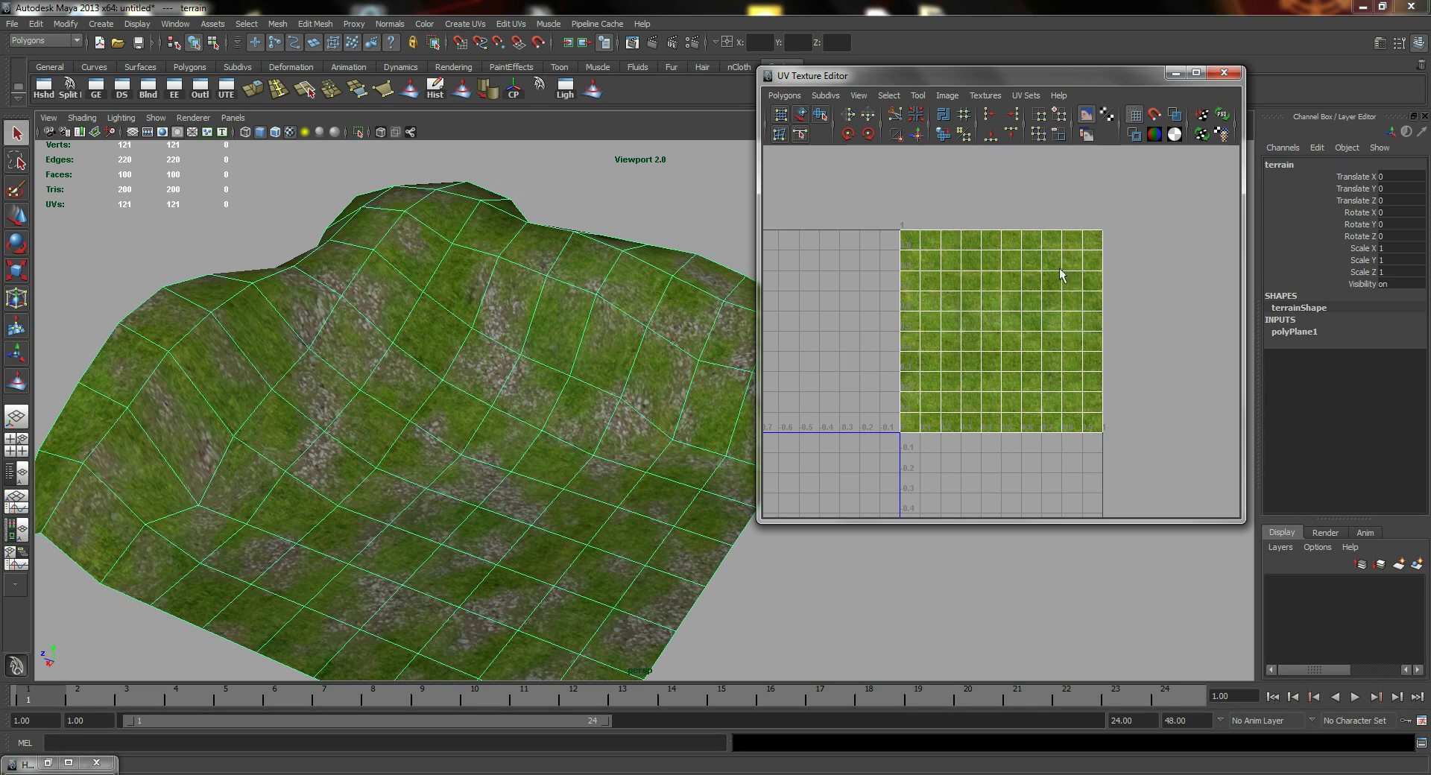
Step: Check the UV set list and bring up the Polygons menu in the UV Texture Editor
left_click_drag(444, 331, 573, 369, "alt")
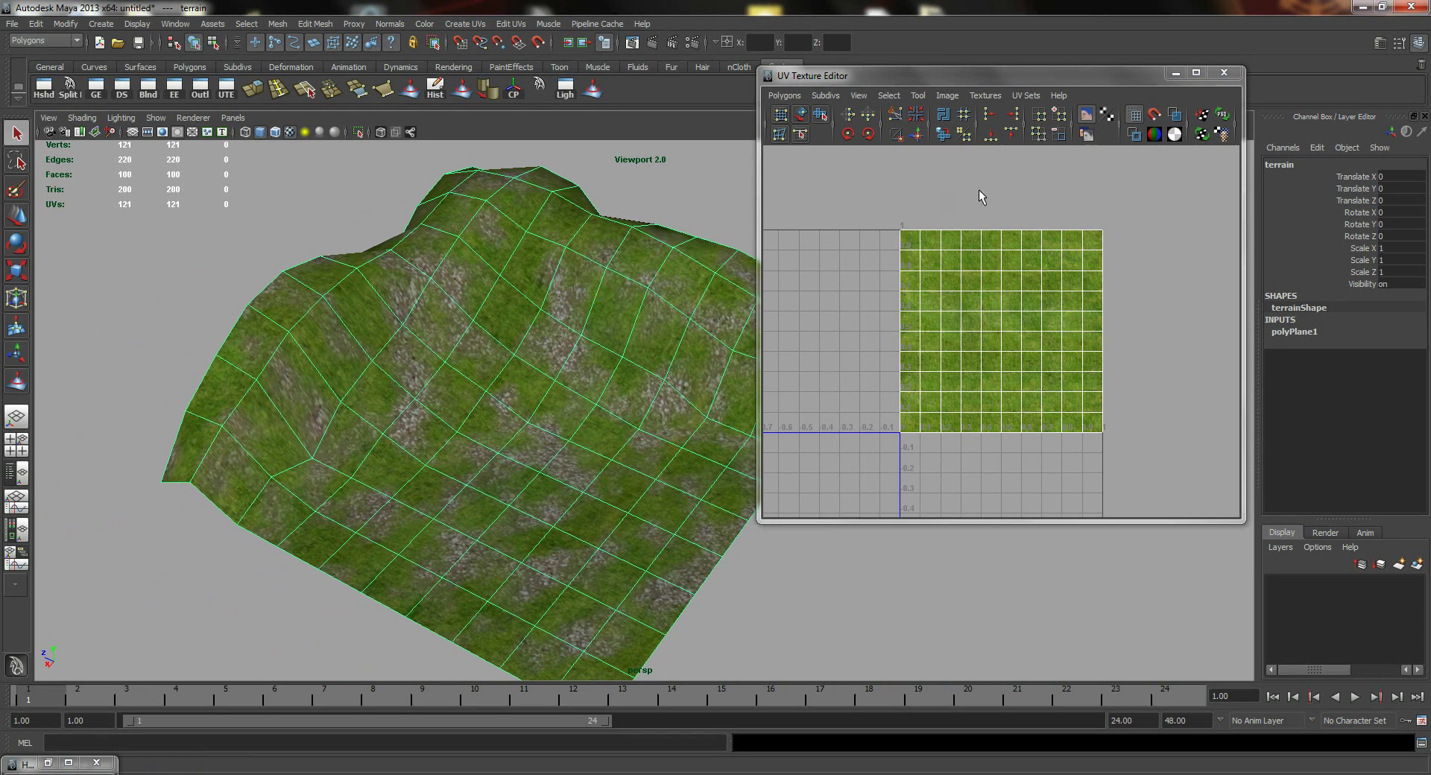
left_click(1026, 95)
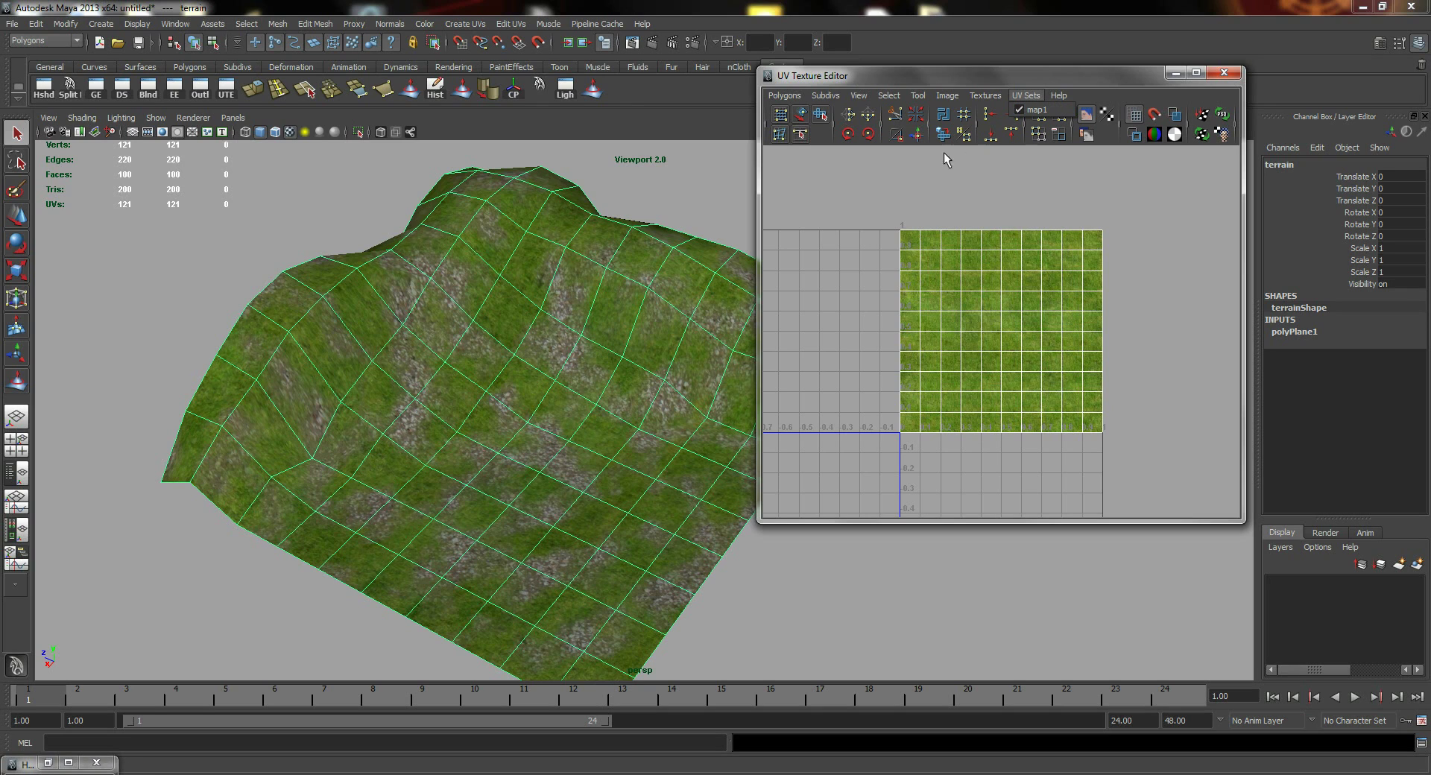
left_click(793, 97)
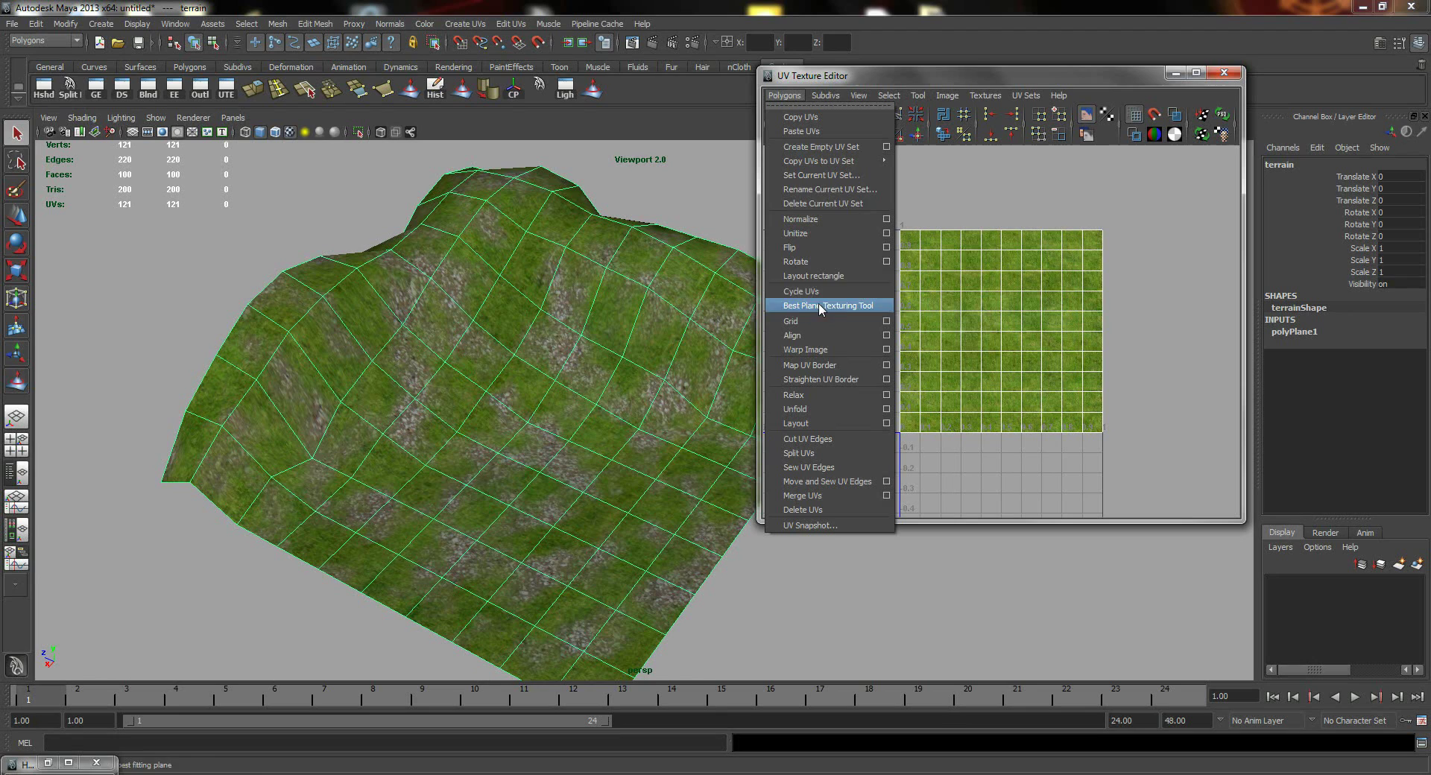
Step: Create an empty UV set named Stone with default creation options
left_click(886, 146)
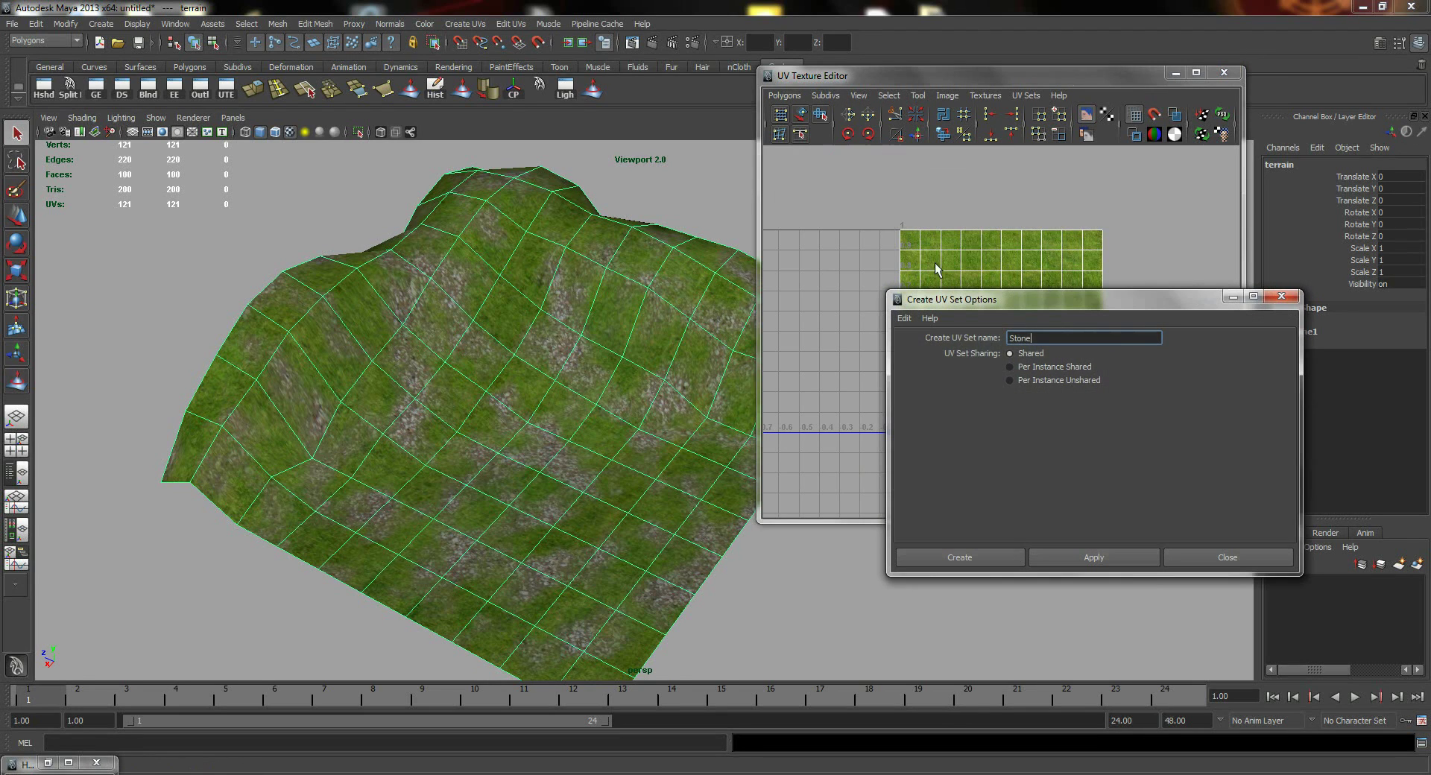
left_click(914, 318)
left_click(918, 347)
double_click(1044, 338)
type("Stone")
left_click(994, 558)
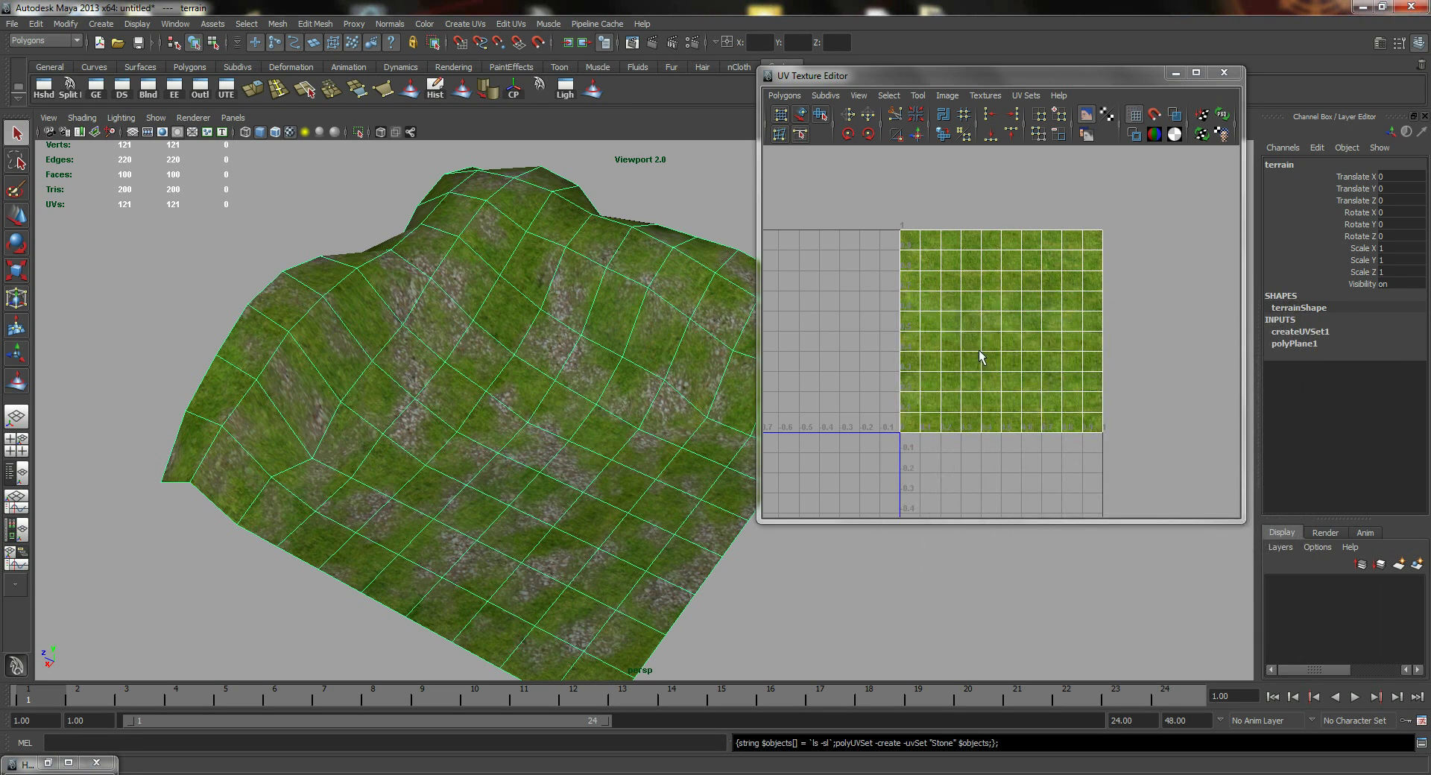
Step: Make the new Stone UV set current from the UV Sets menu
left_click(985, 96)
mouse_move(1010, 95)
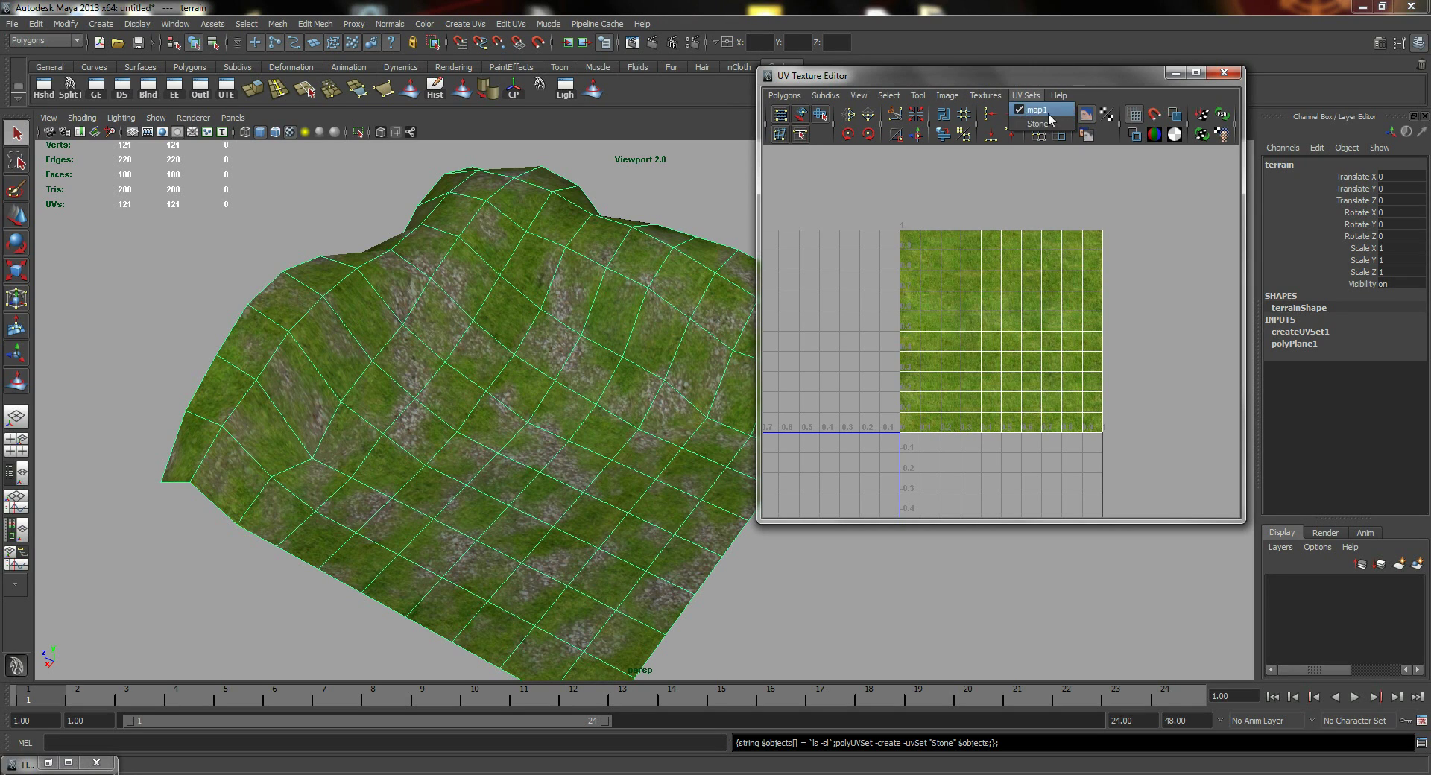
left_click(1111, 242)
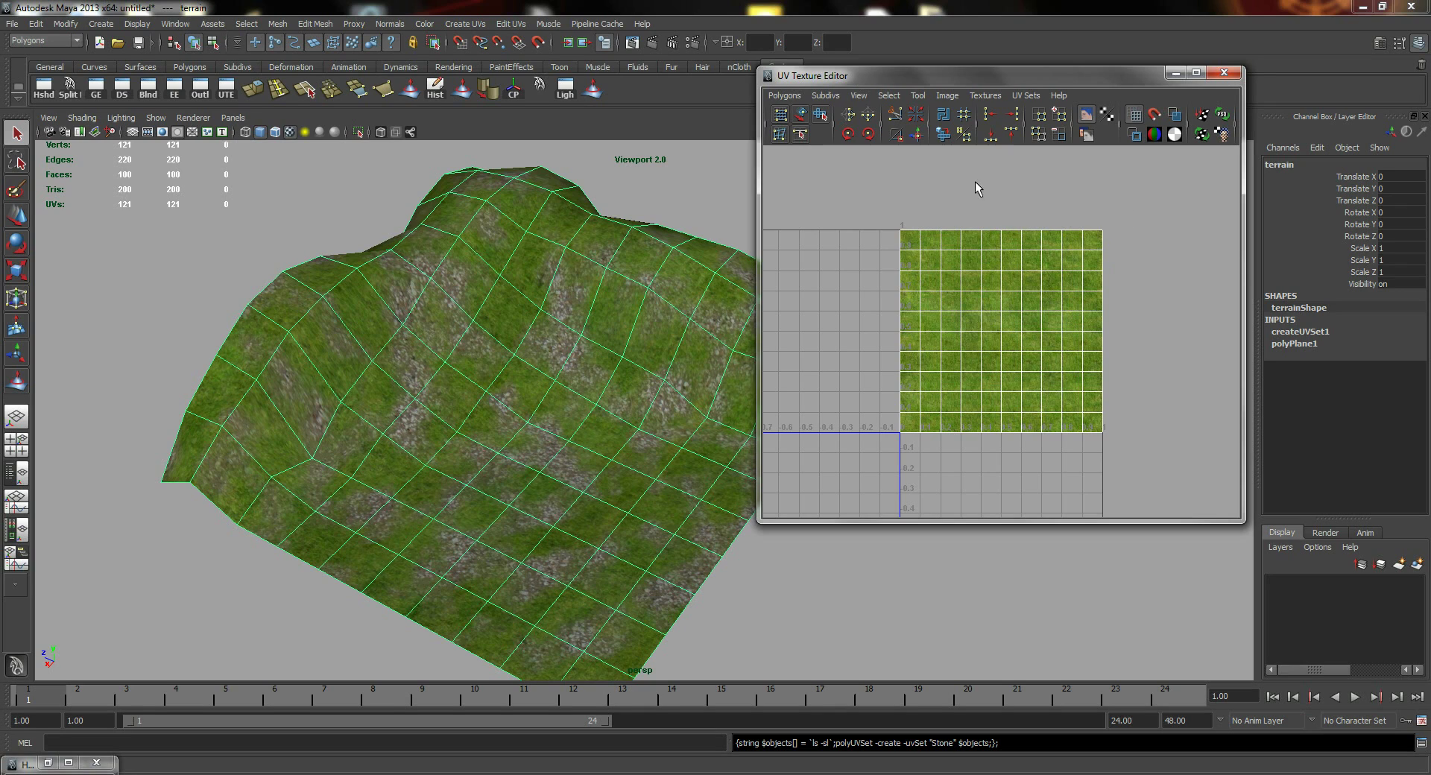
left_click(1036, 97)
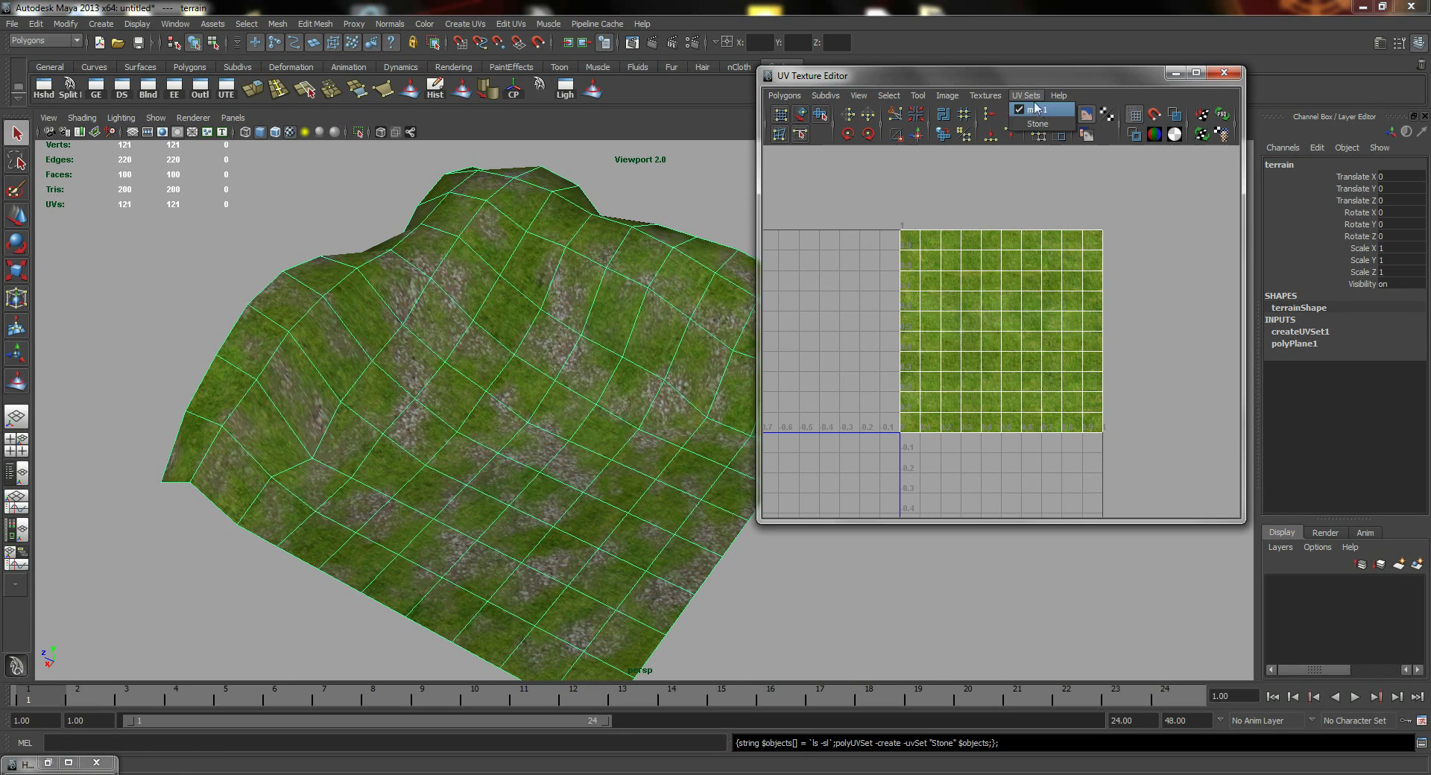
left_click(1038, 124)
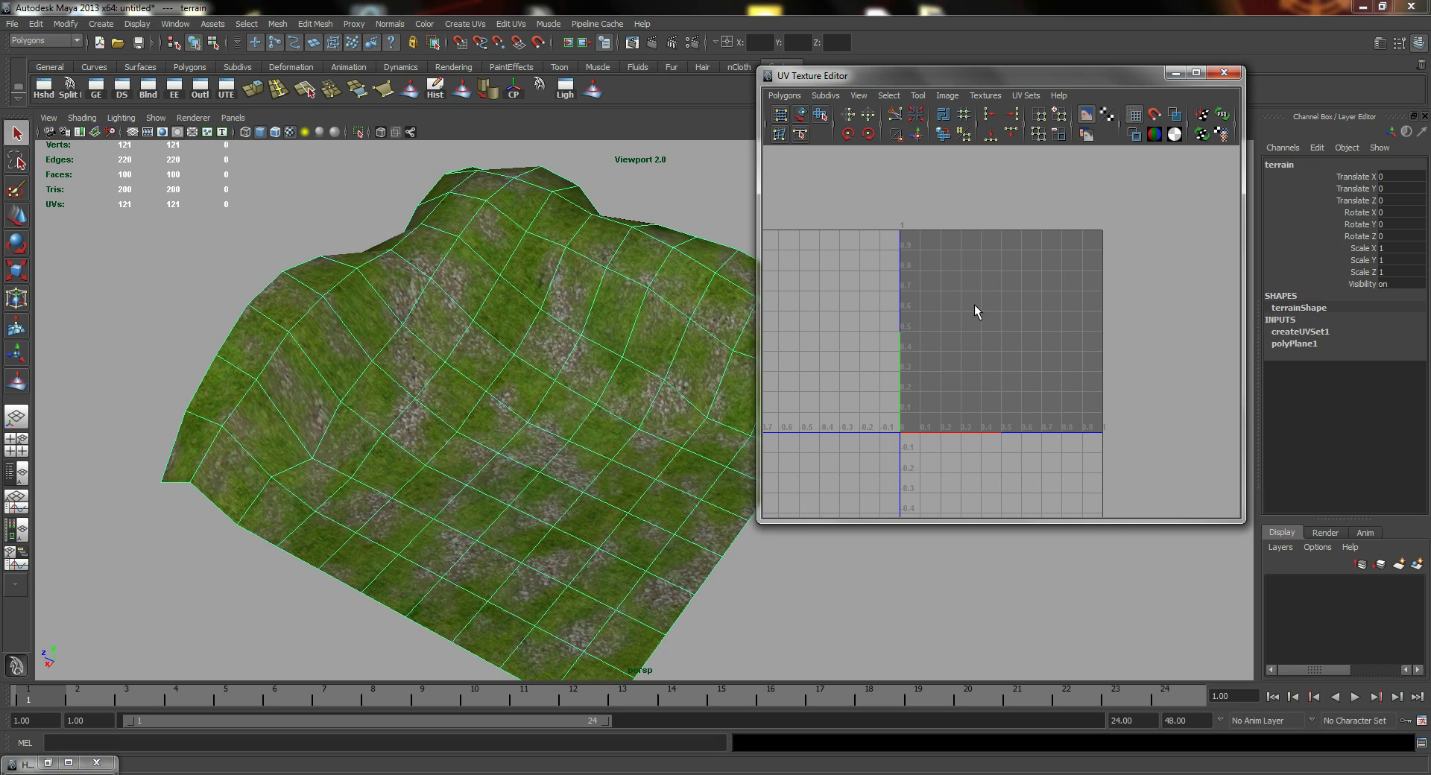
left_click(1025, 96)
left_click(1040, 111)
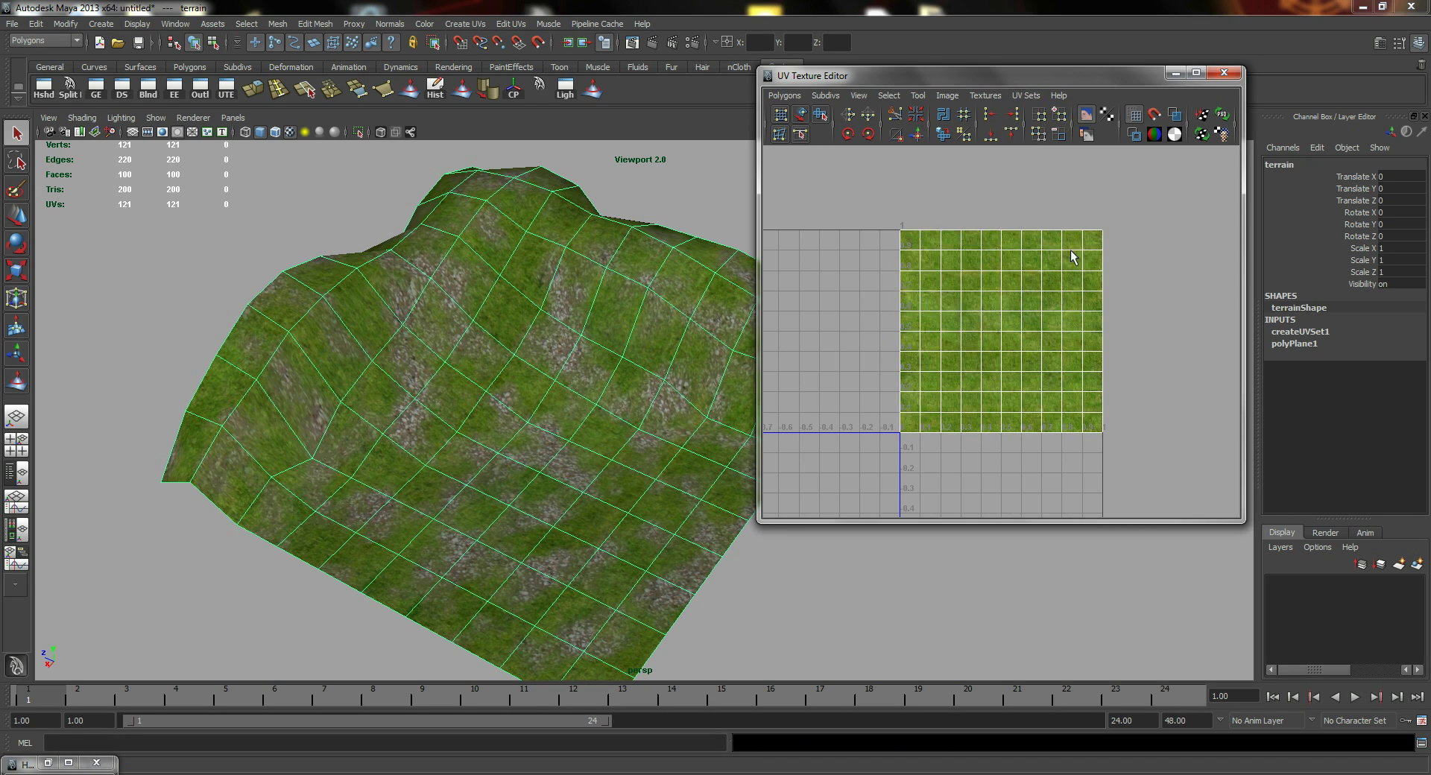
left_click(1060, 135)
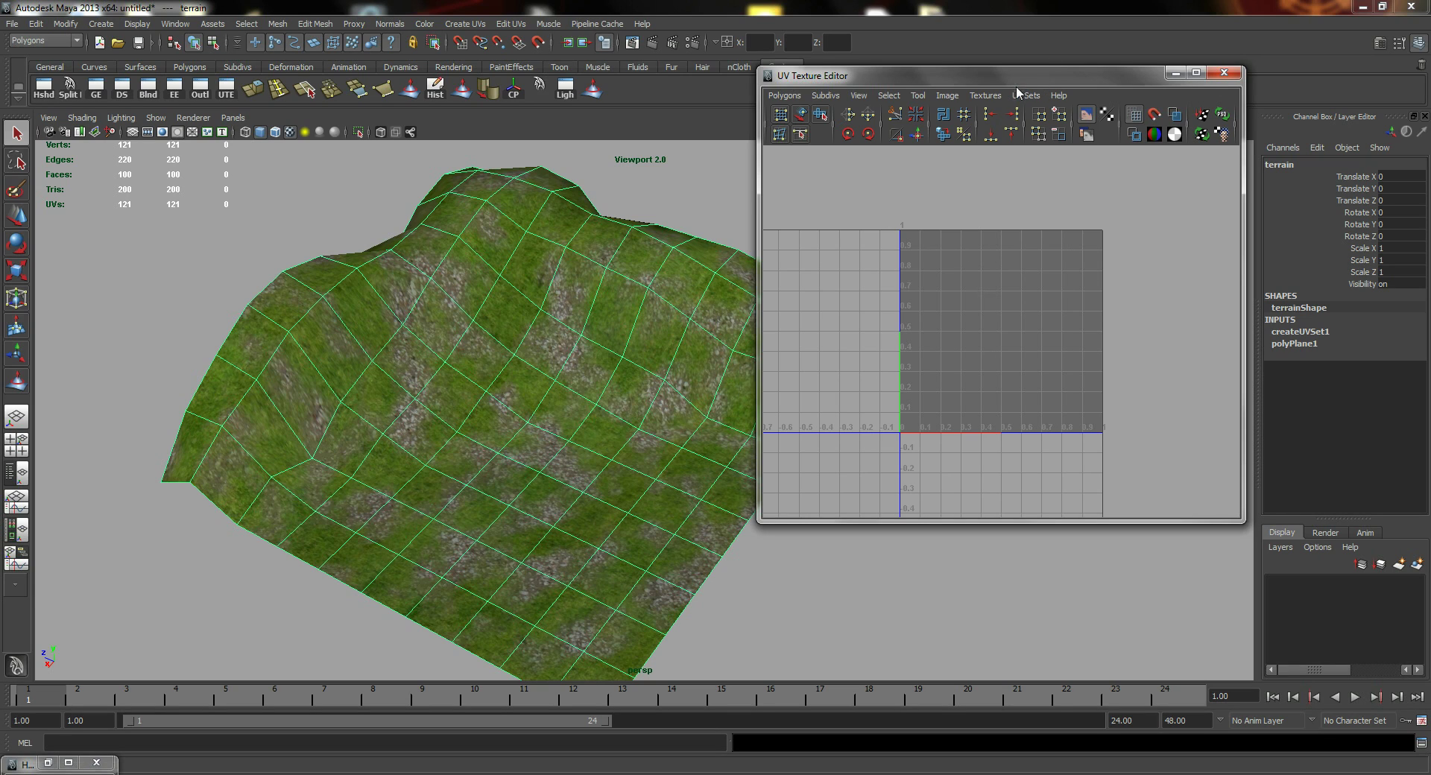
Step: Unitize the terrain's faces in the Stone set and confirm Stone is current
left_click(784, 99)
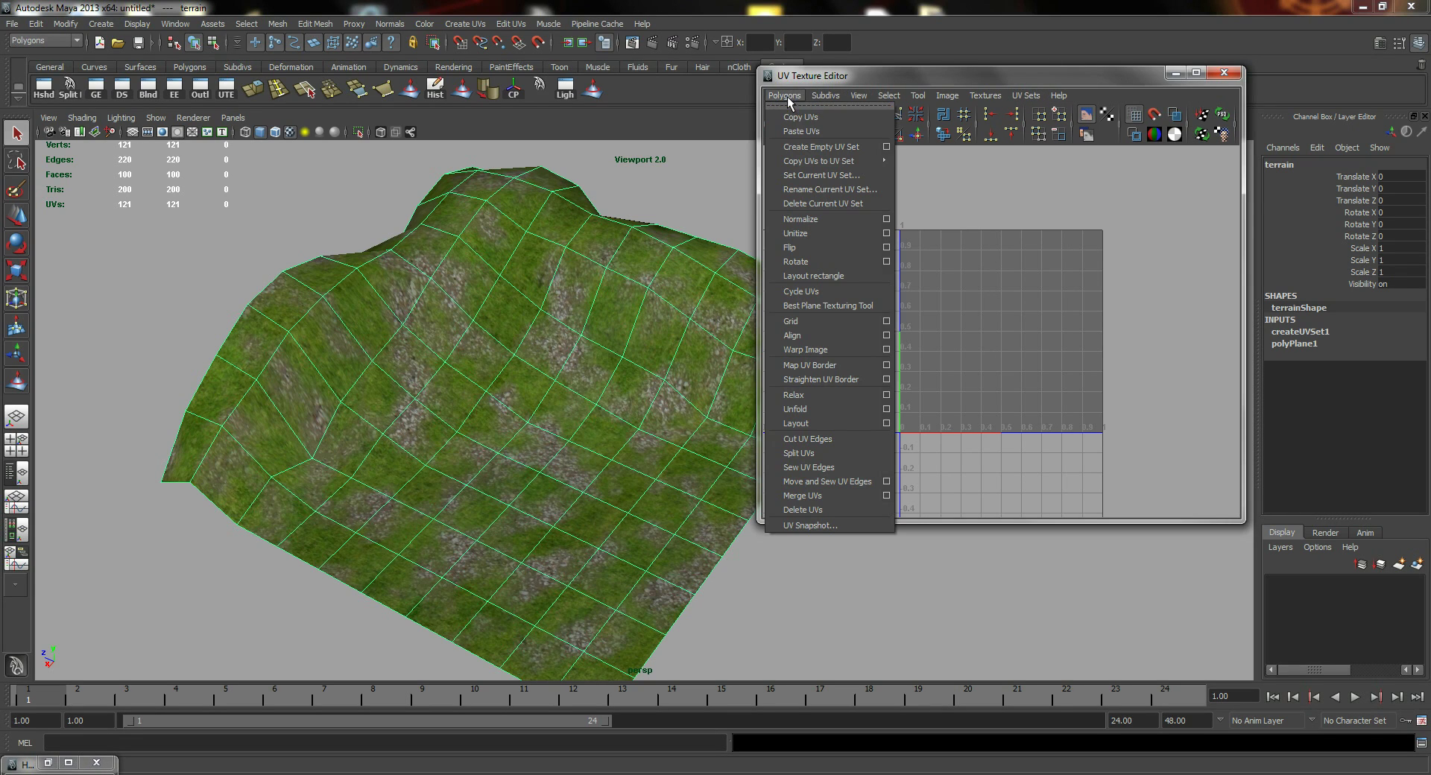
left_click(823, 232)
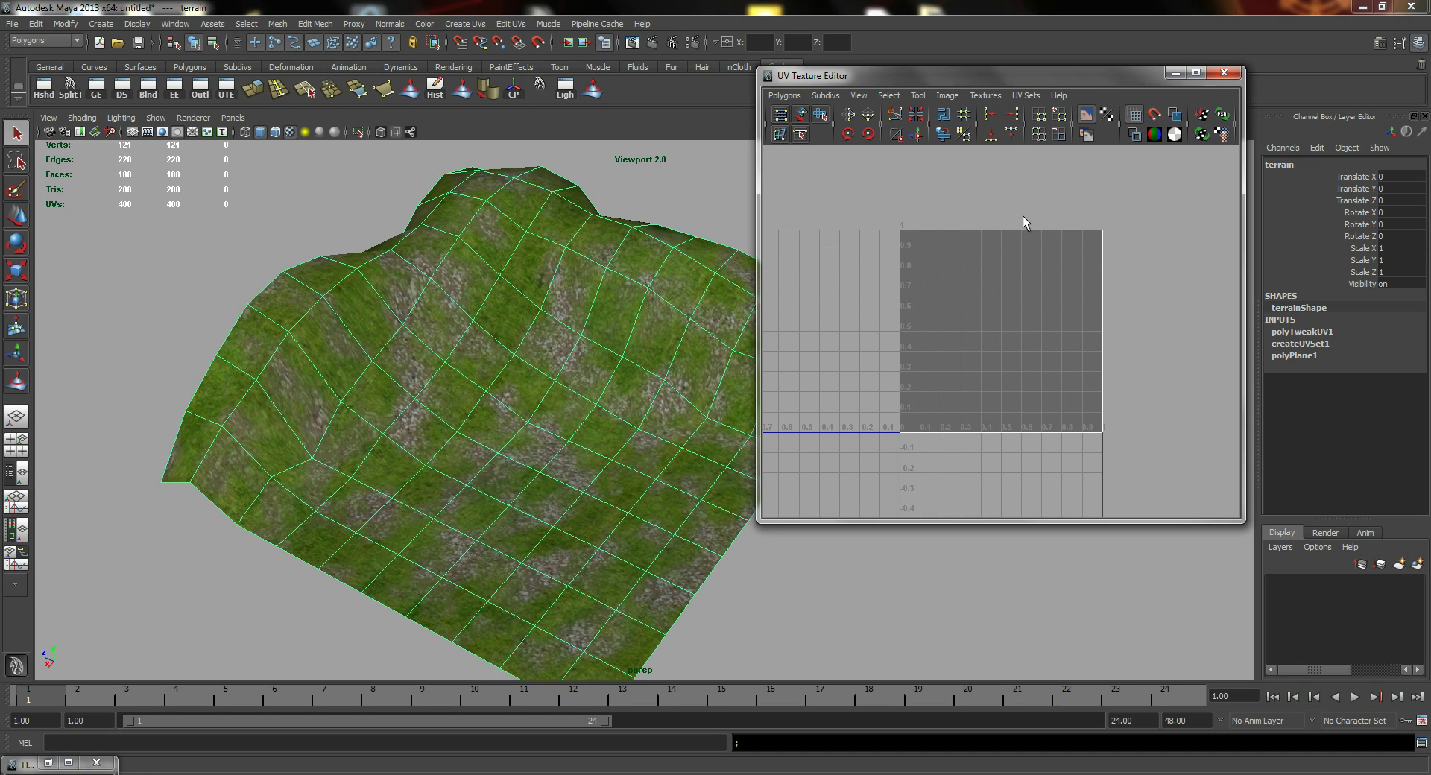
left_click(1025, 95)
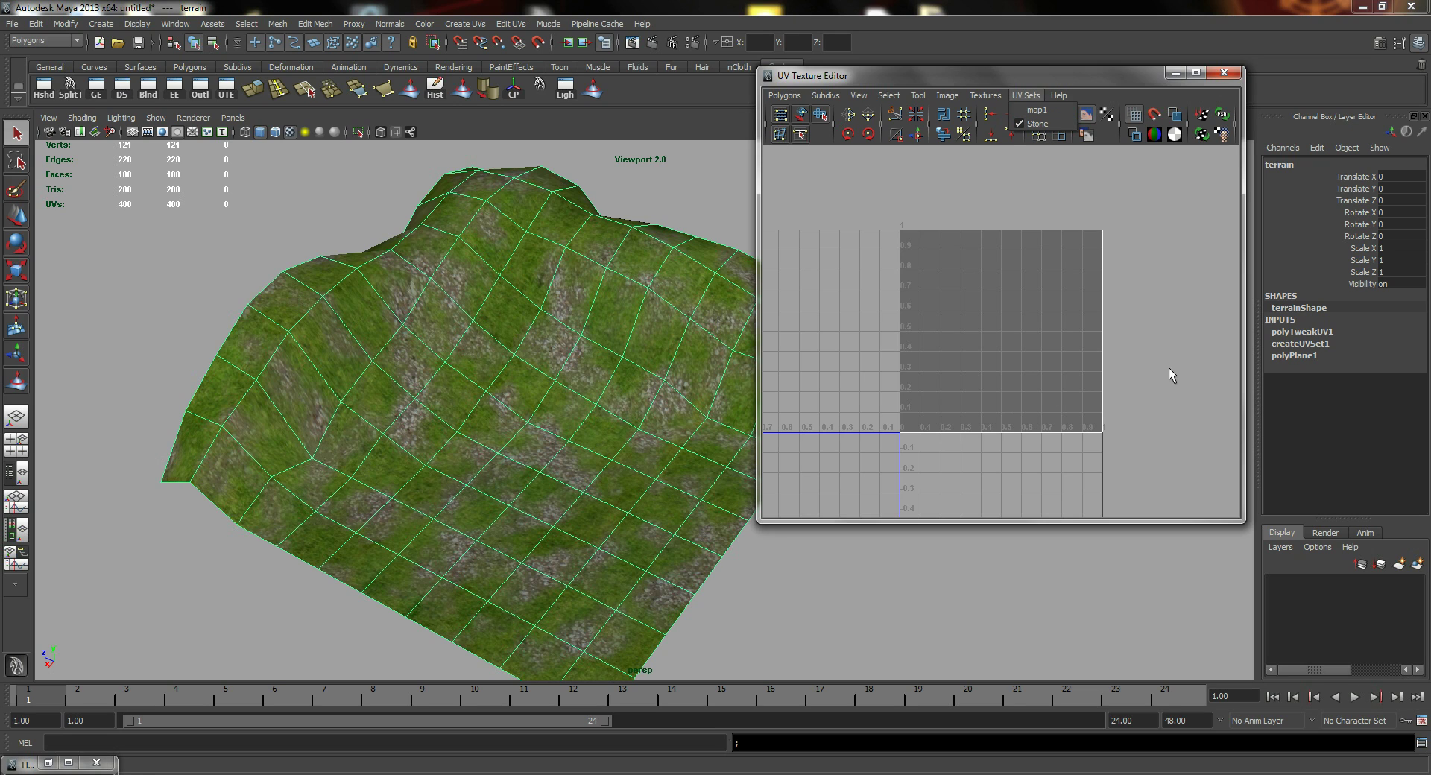
Step: Open Window > Relationship Editors > UV Linking > UV-Centric
left_click(1169, 375)
left_click(172, 23)
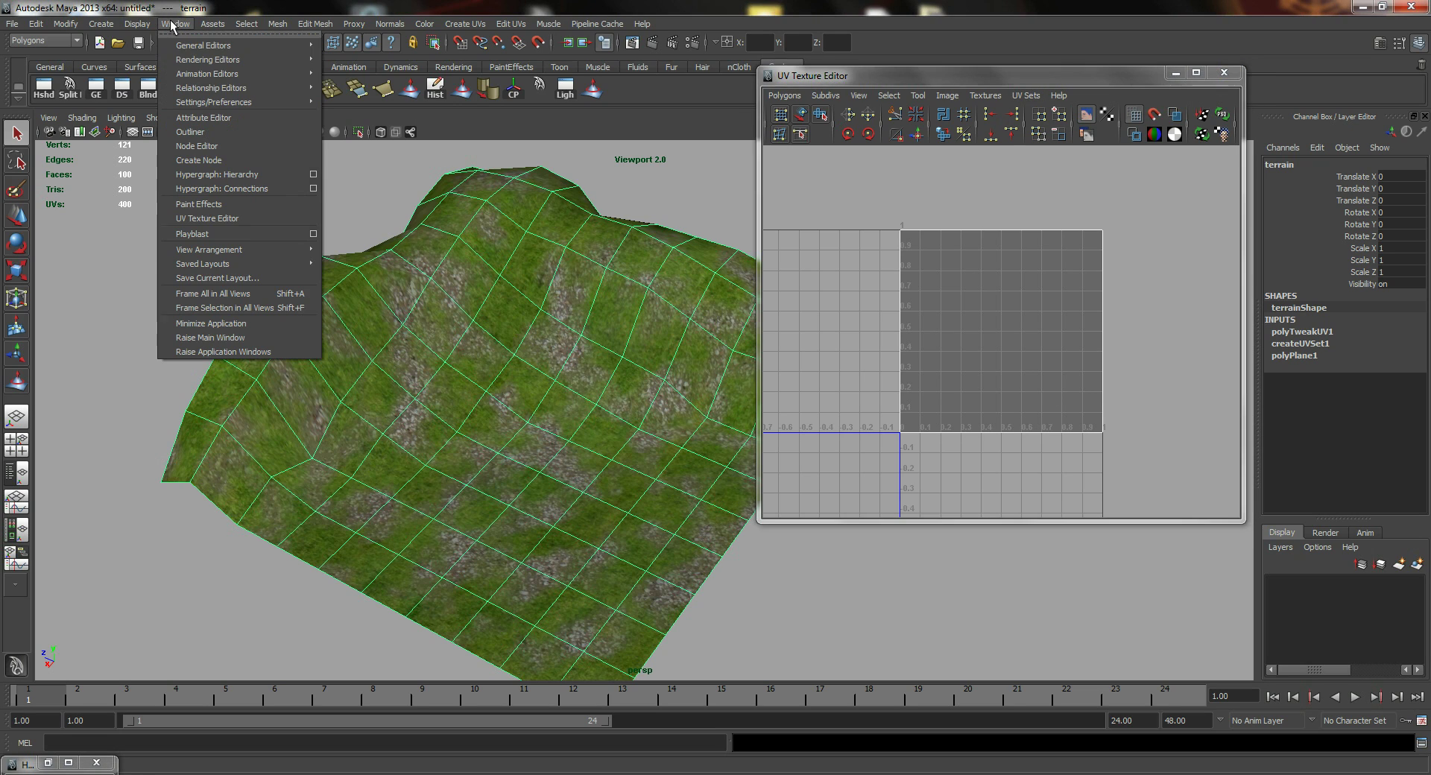
mouse_move(228, 89)
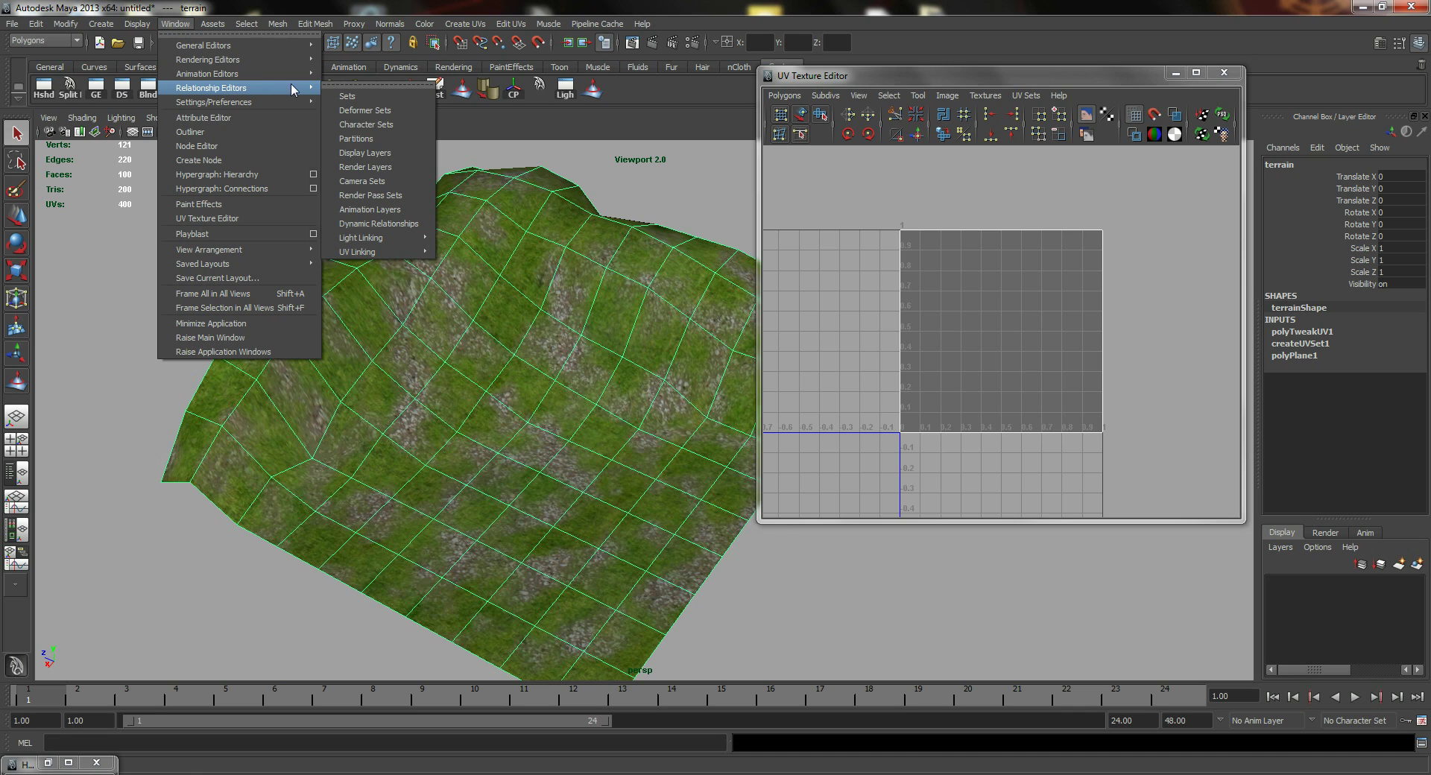
mouse_move(395, 252)
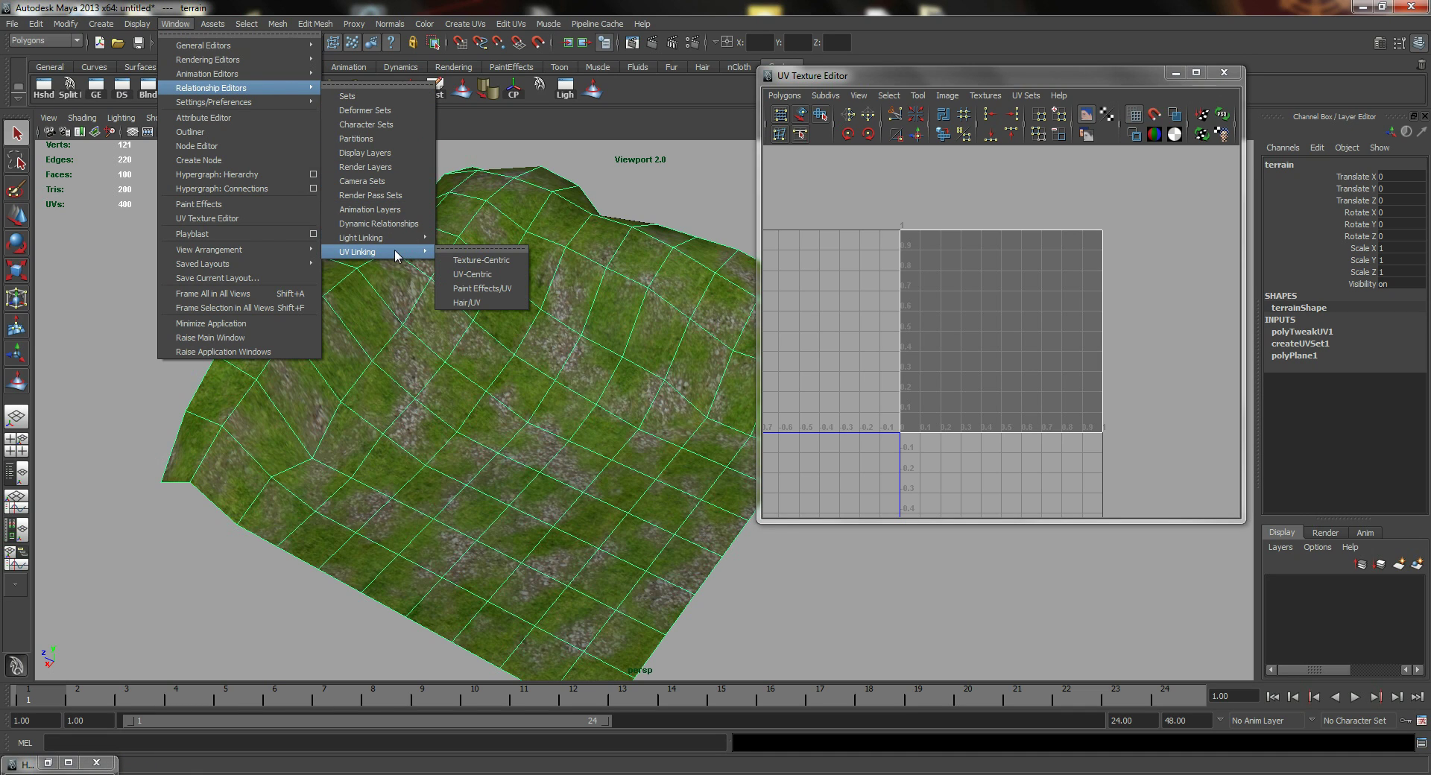
left_click(485, 276)
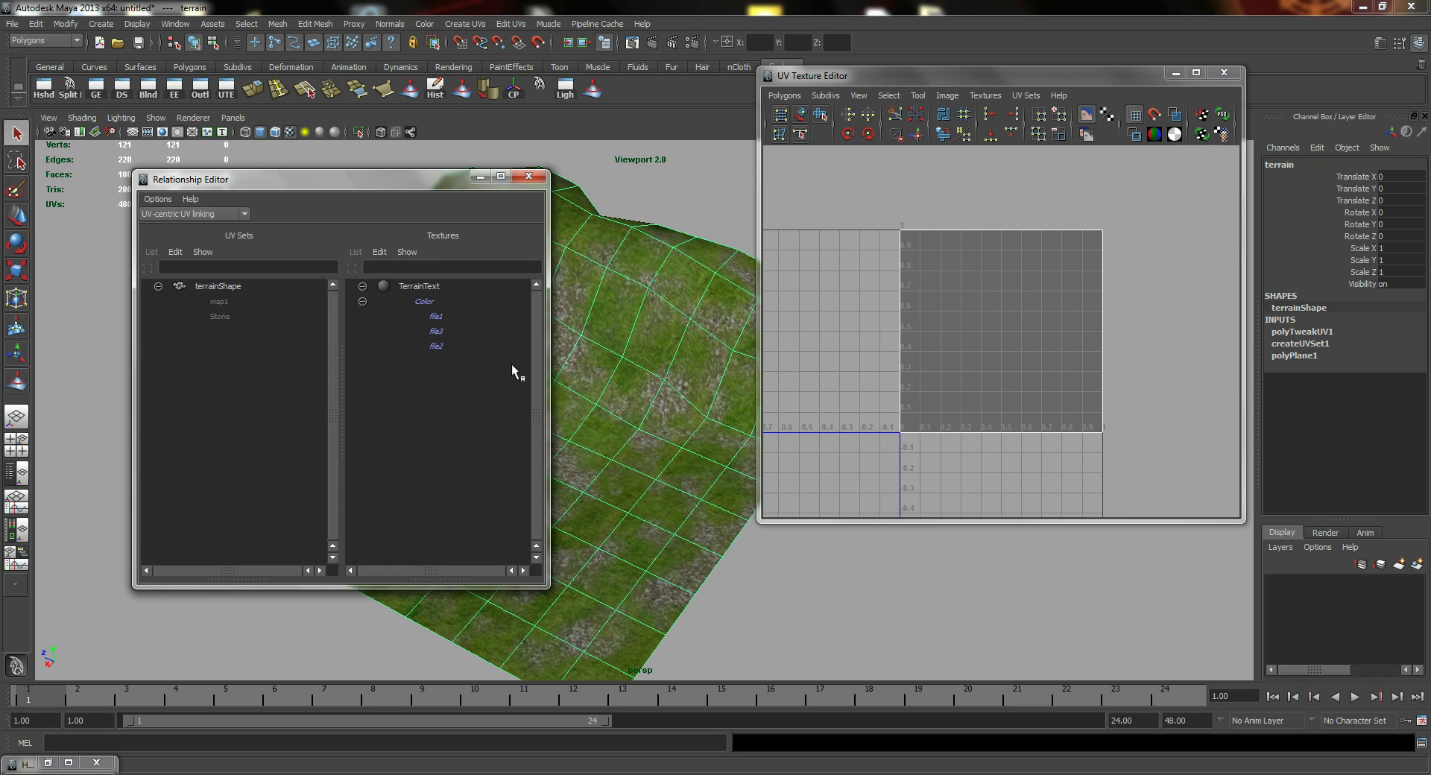
Step: Reselect the terrain, move the linking editor aside, and pick the Stone UV set
left_click(693, 187)
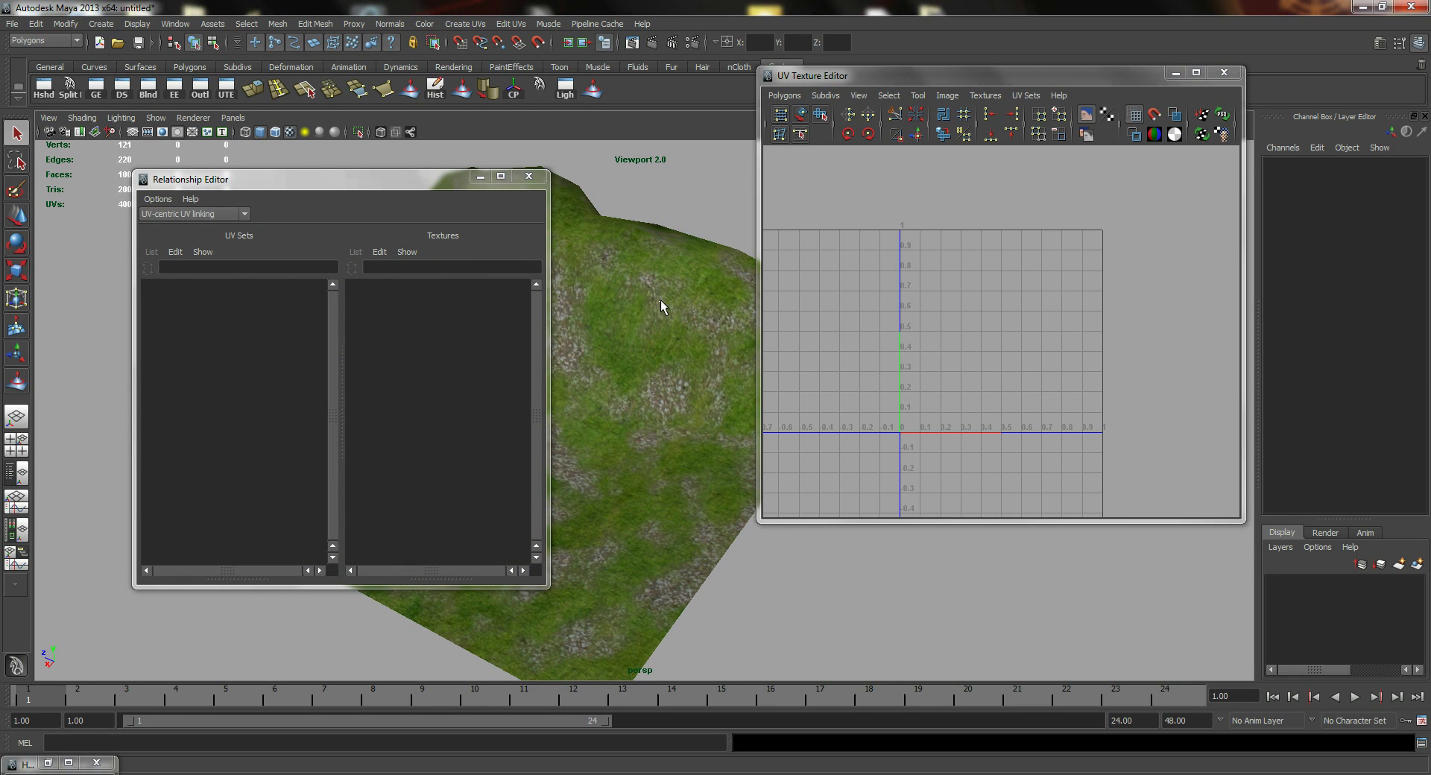
left_click(660, 300)
left_click_drag(288, 182, 204, 176)
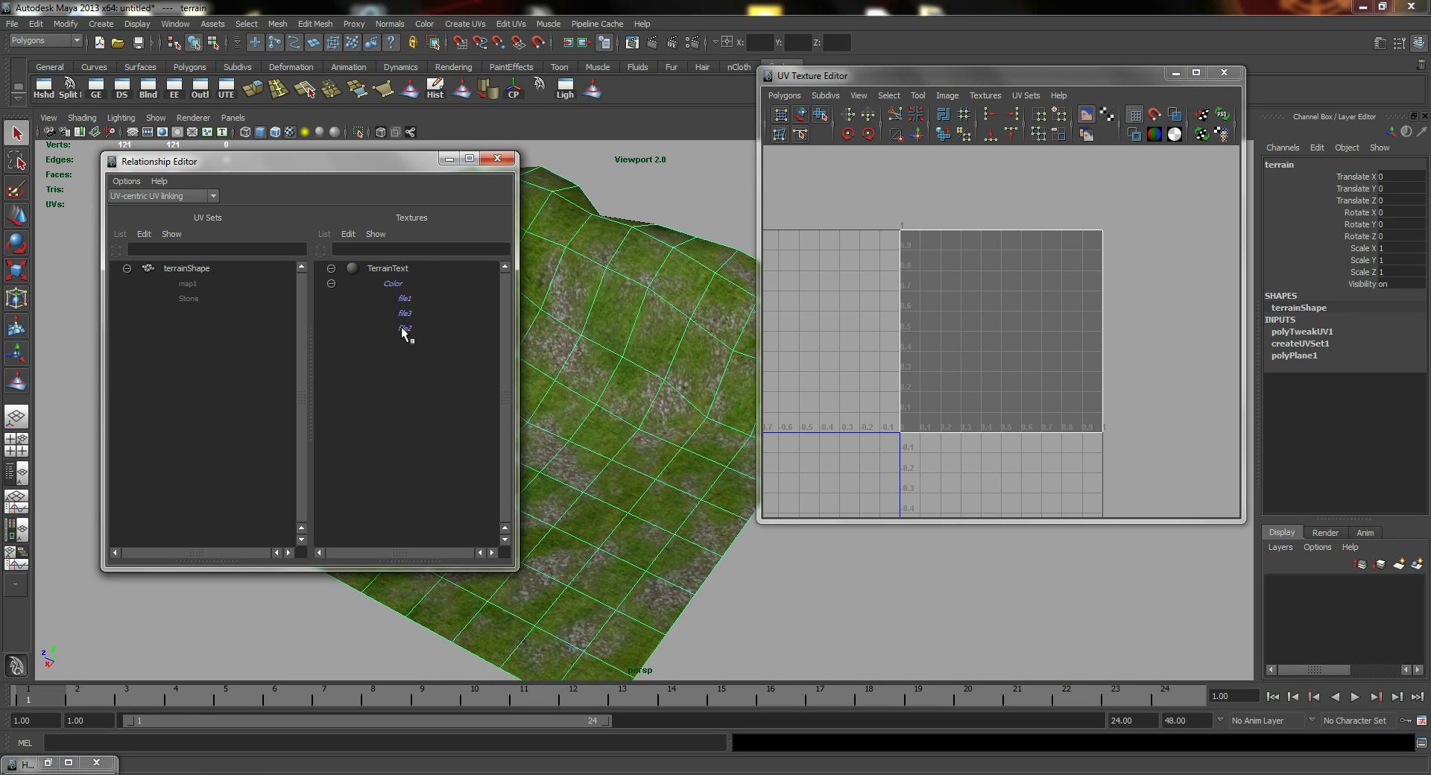
left_click(190, 299)
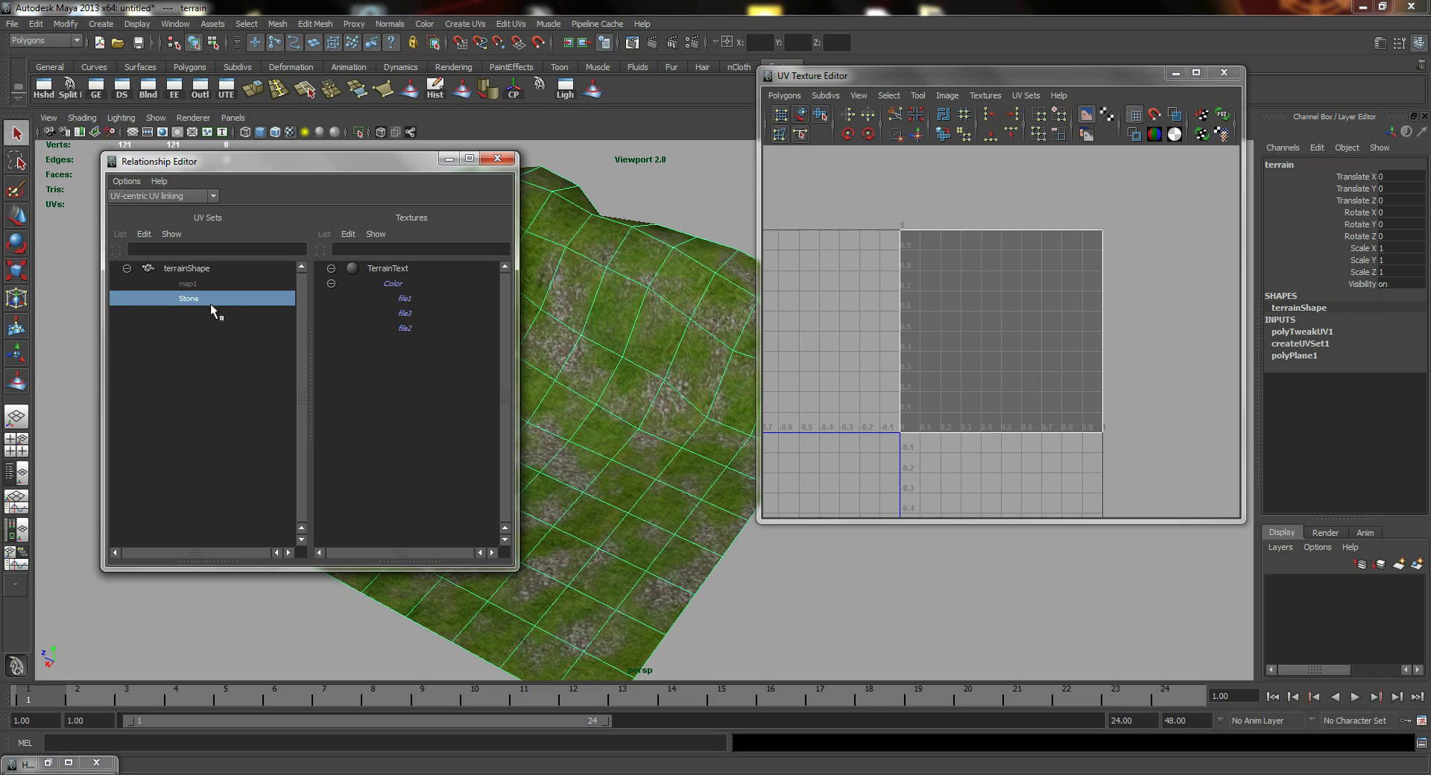
Step: In the Hypershade, rename the file2 texture to Grass
left_click(49, 762)
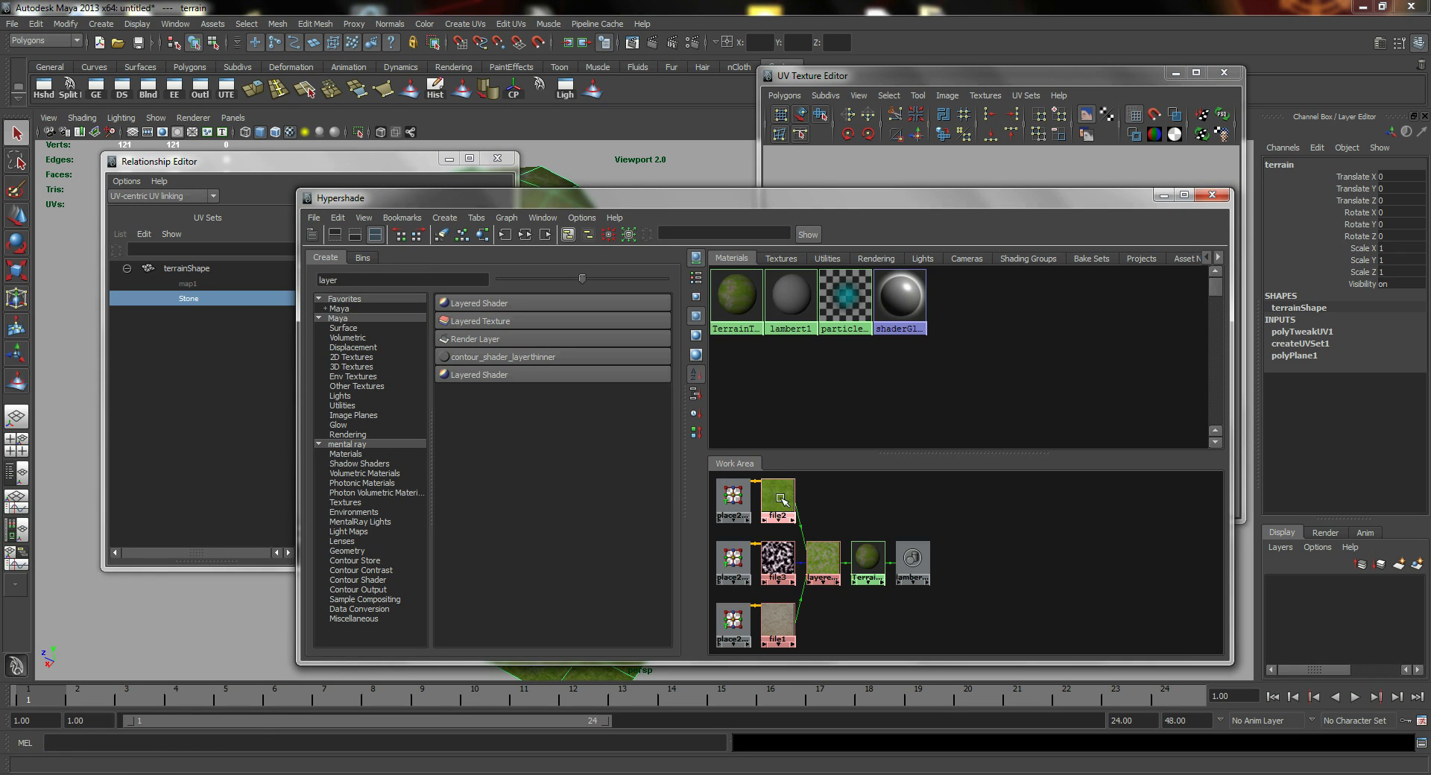
double_click(782, 500)
double_click(1223, 155)
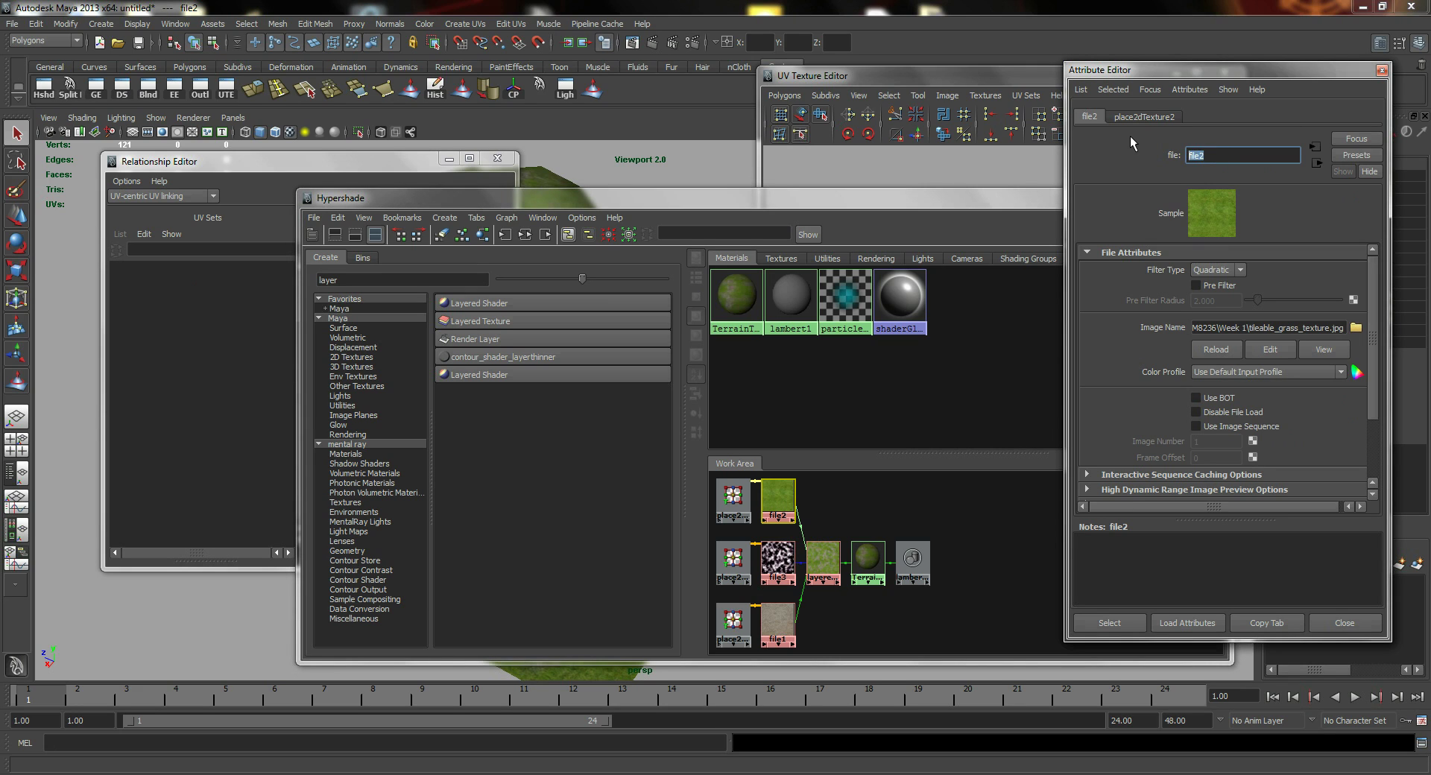
type("Grass")
key("Return")
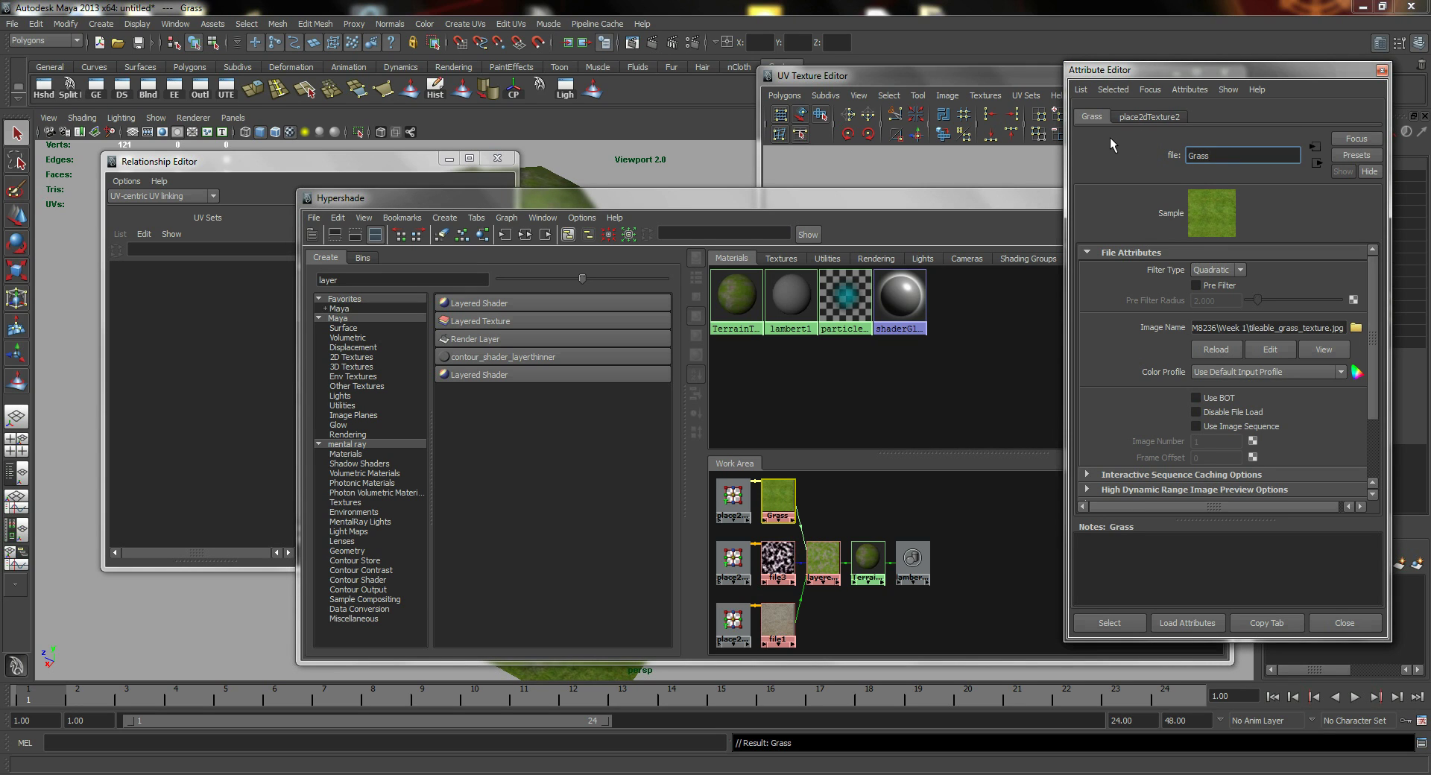
Step: Rename the file3 texture to Alpha
double_click(777, 563)
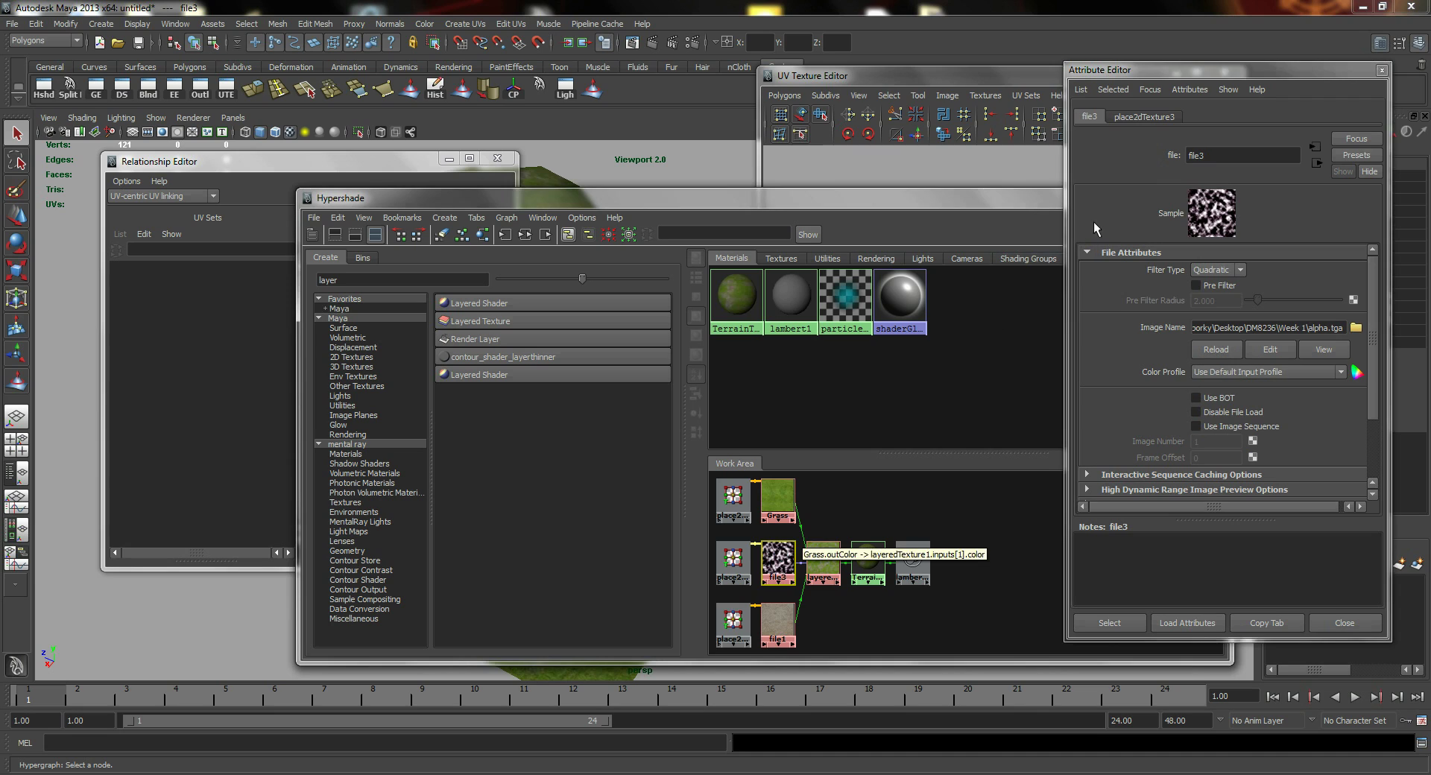
double_click(1214, 155)
type("A")
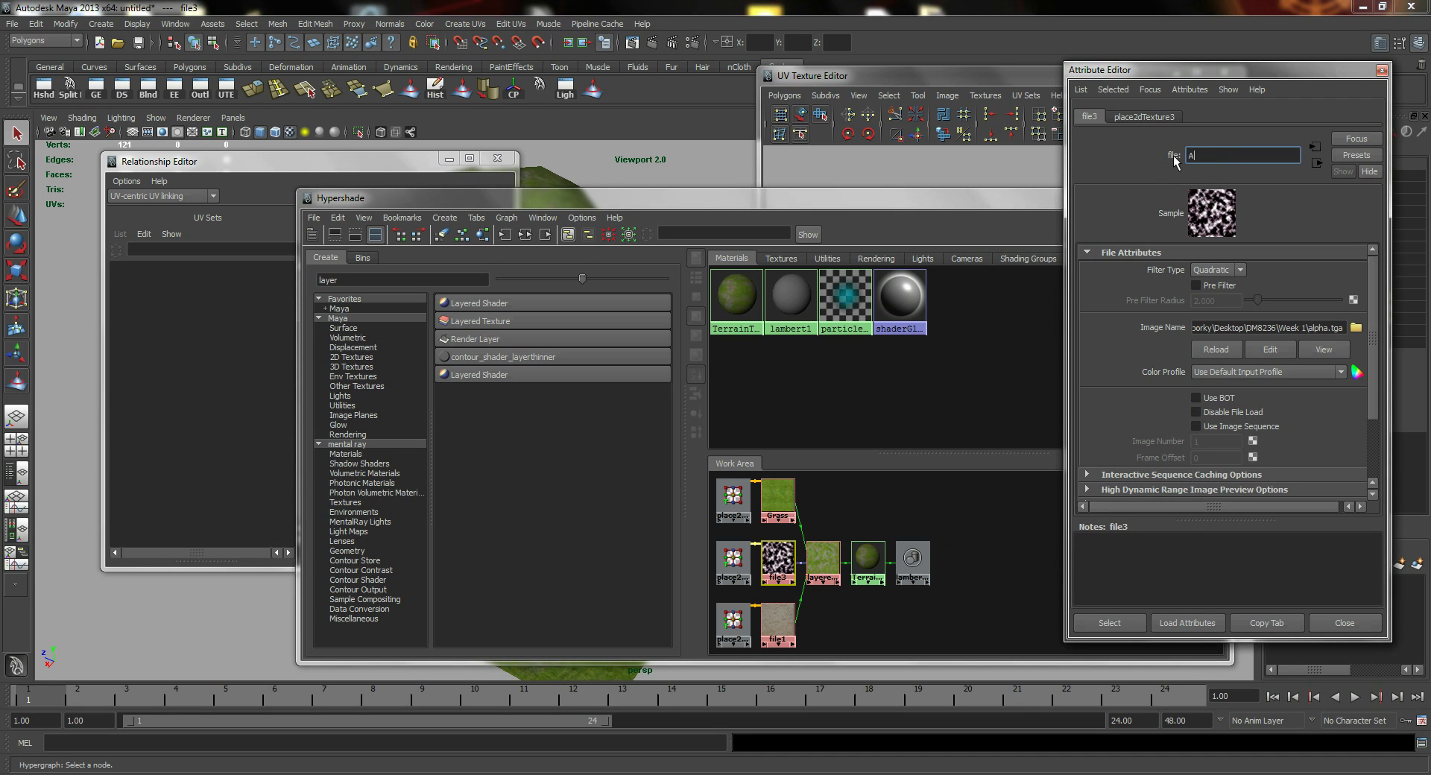
type("lpha")
key("Return")
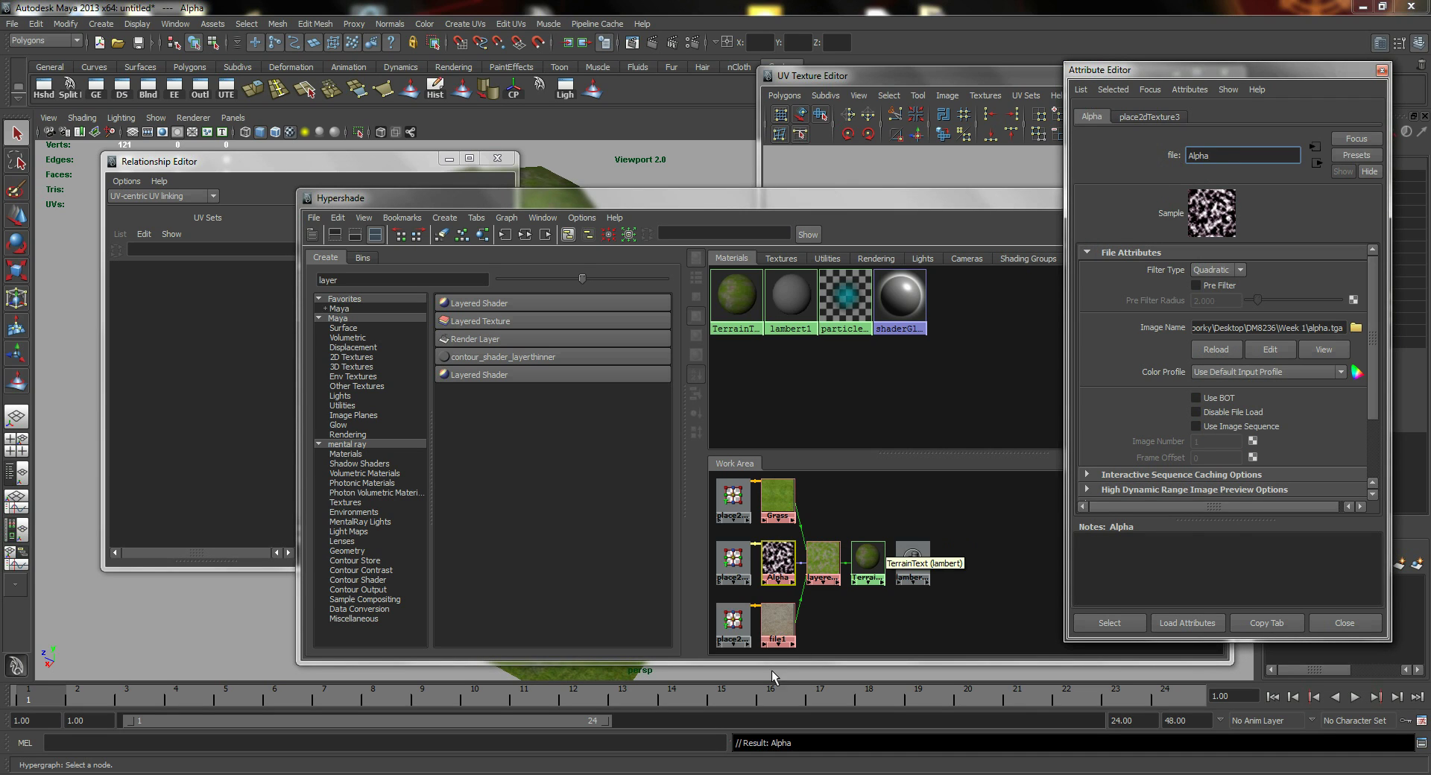
Step: Rename the file1 texture to Stone and close its Attribute Editor
left_click(777, 624)
double_click(1208, 152)
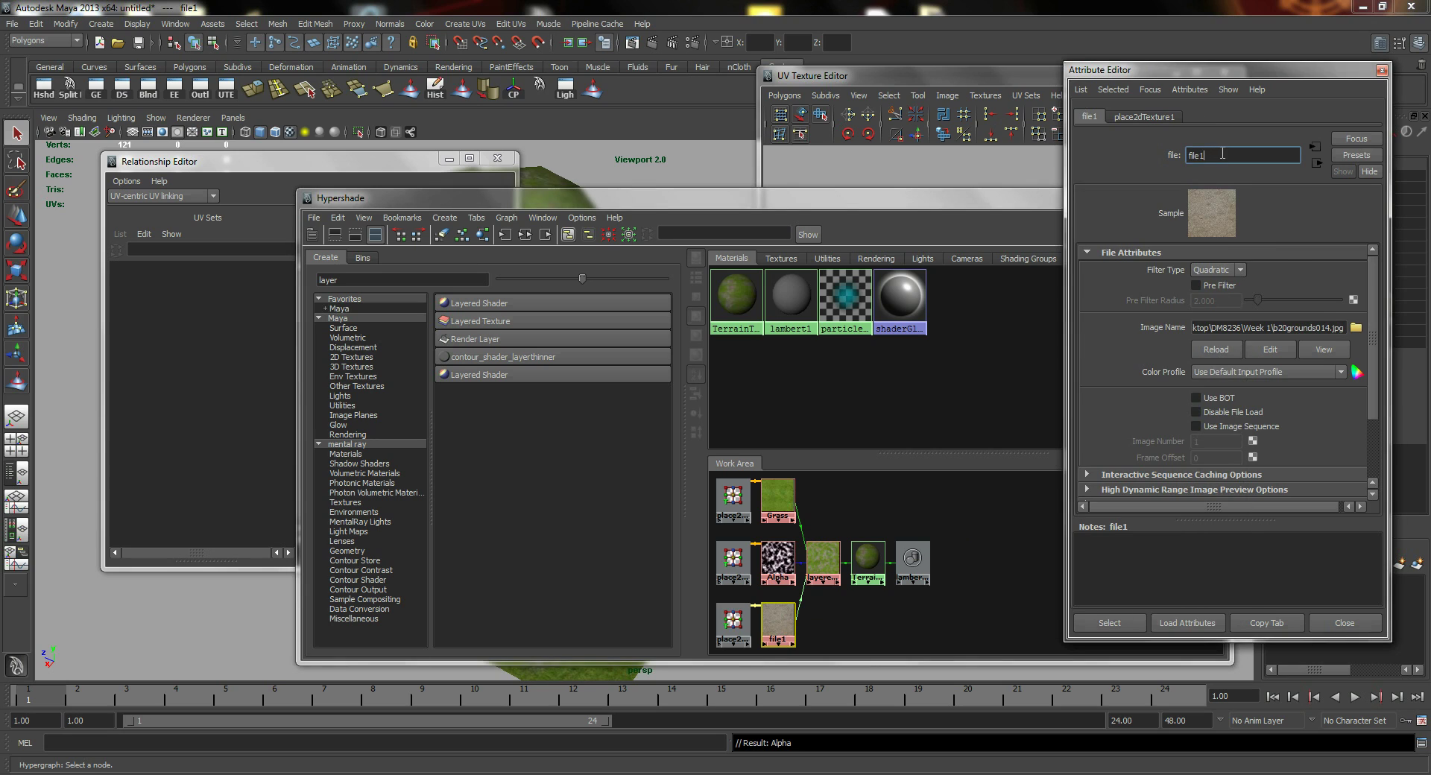
type("Stone")
key("Return")
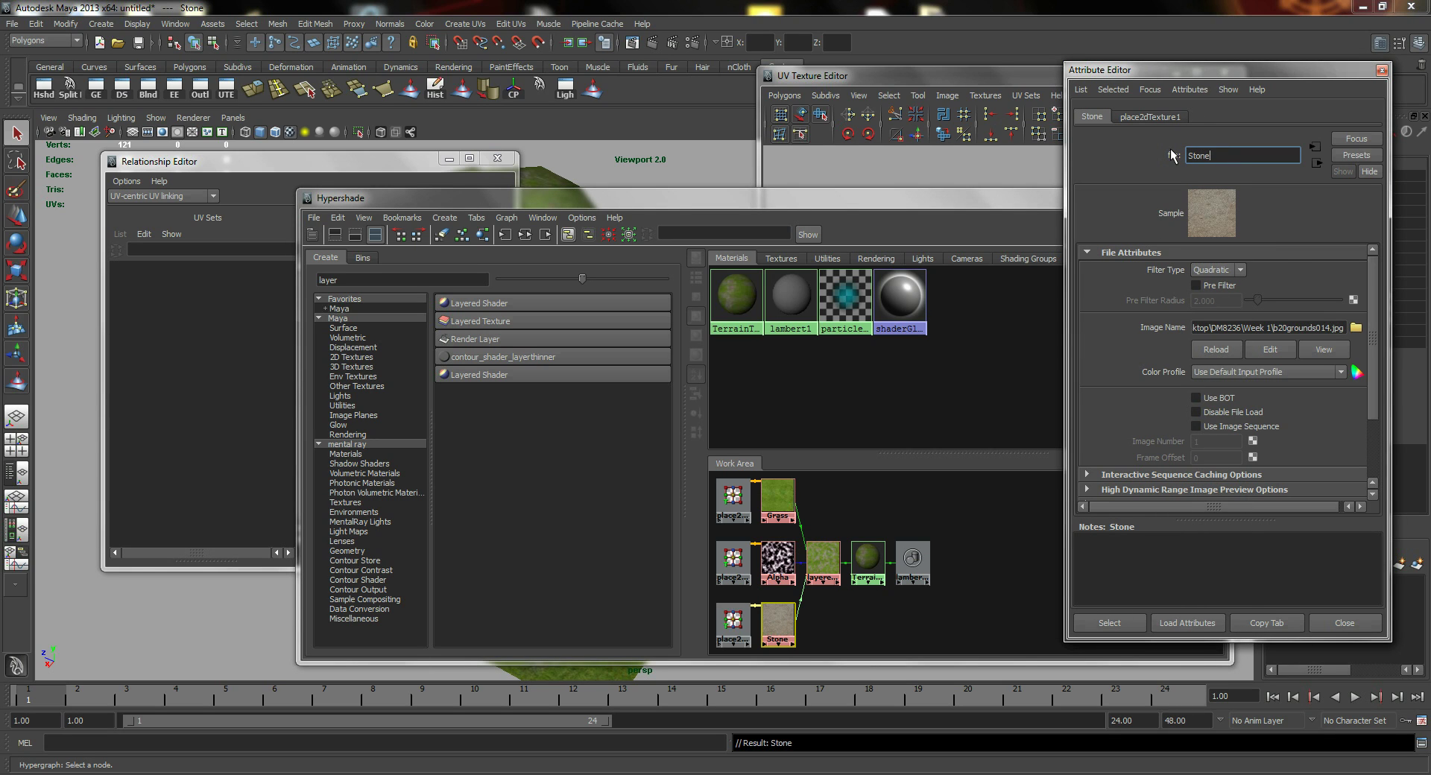
left_click(1382, 70)
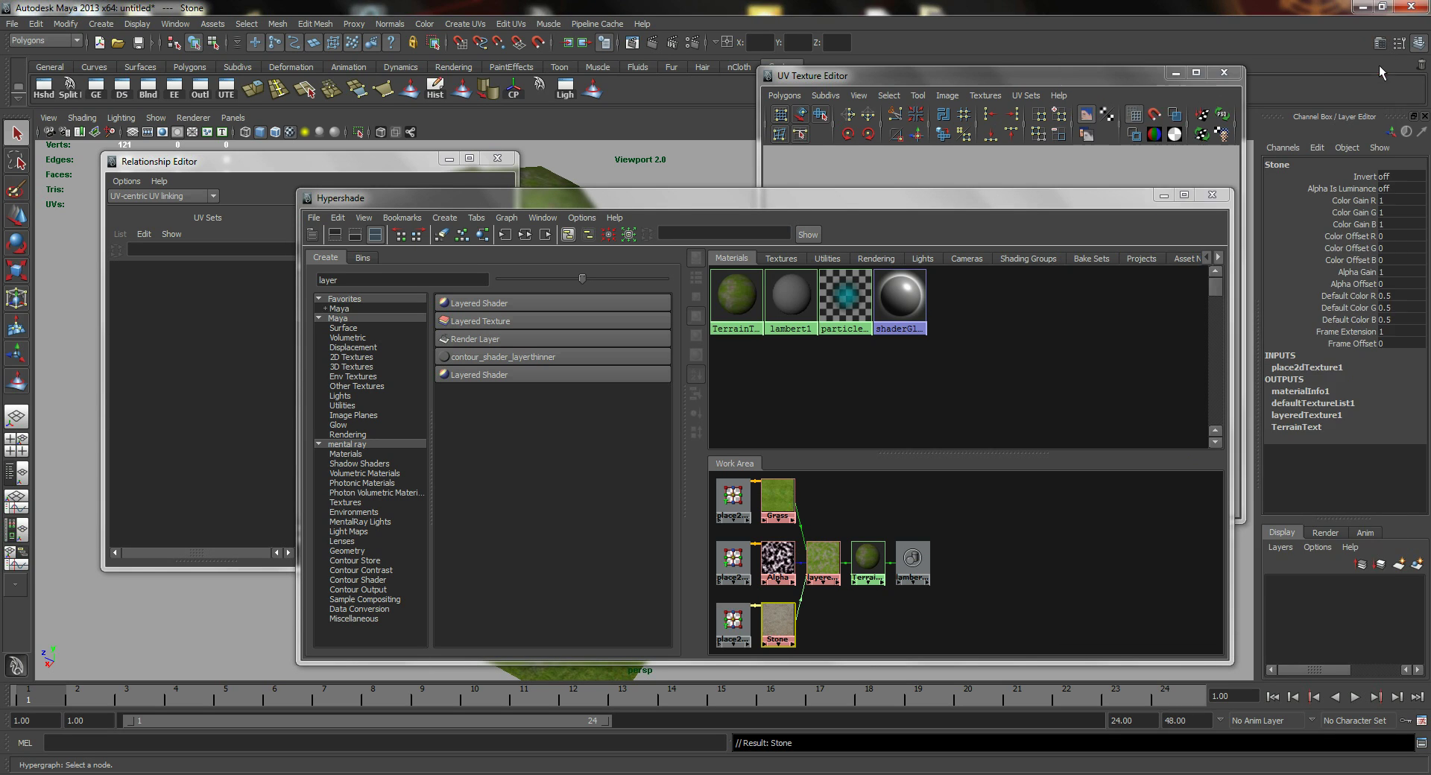
Step: Select the terrain and link the Stone texture to the Stone UV set
left_click(292, 162)
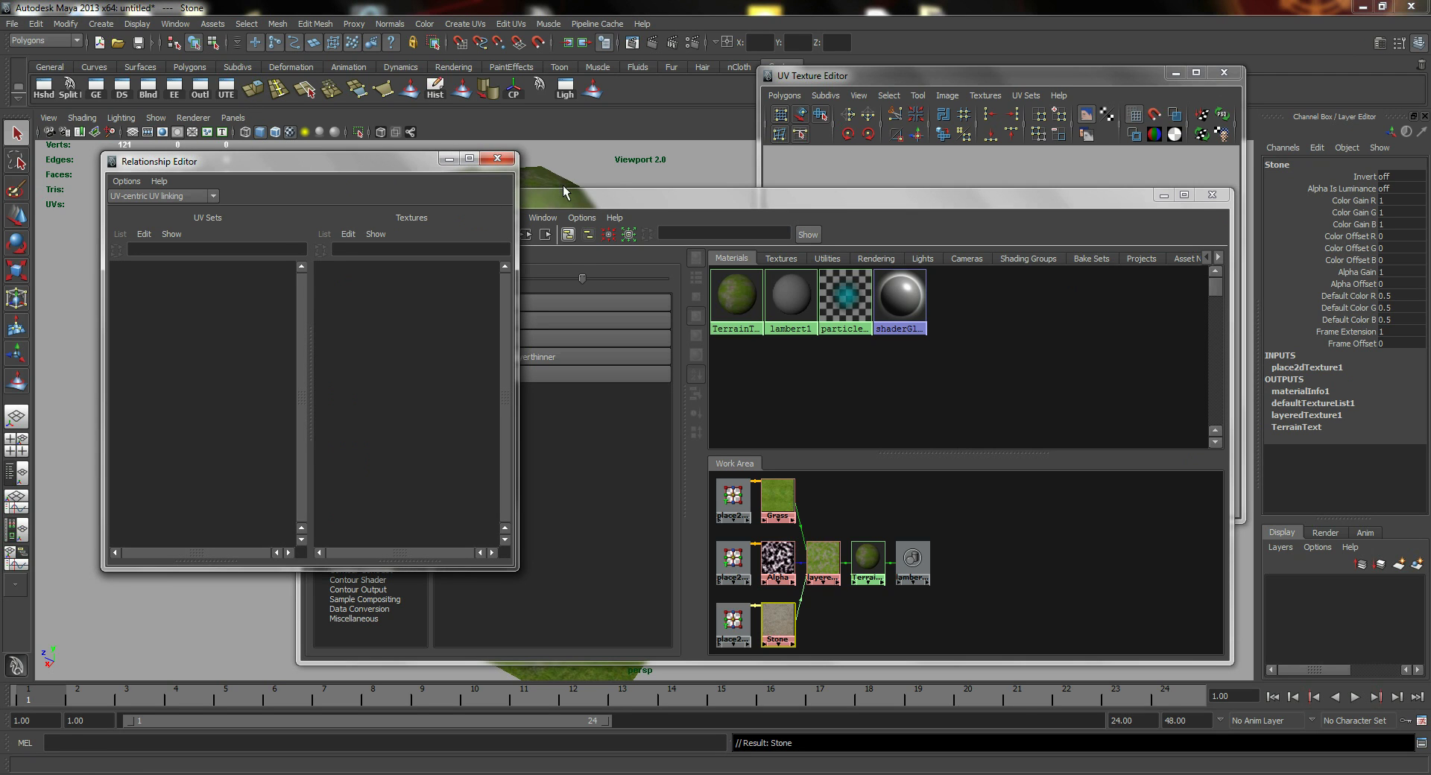
left_click(543, 170)
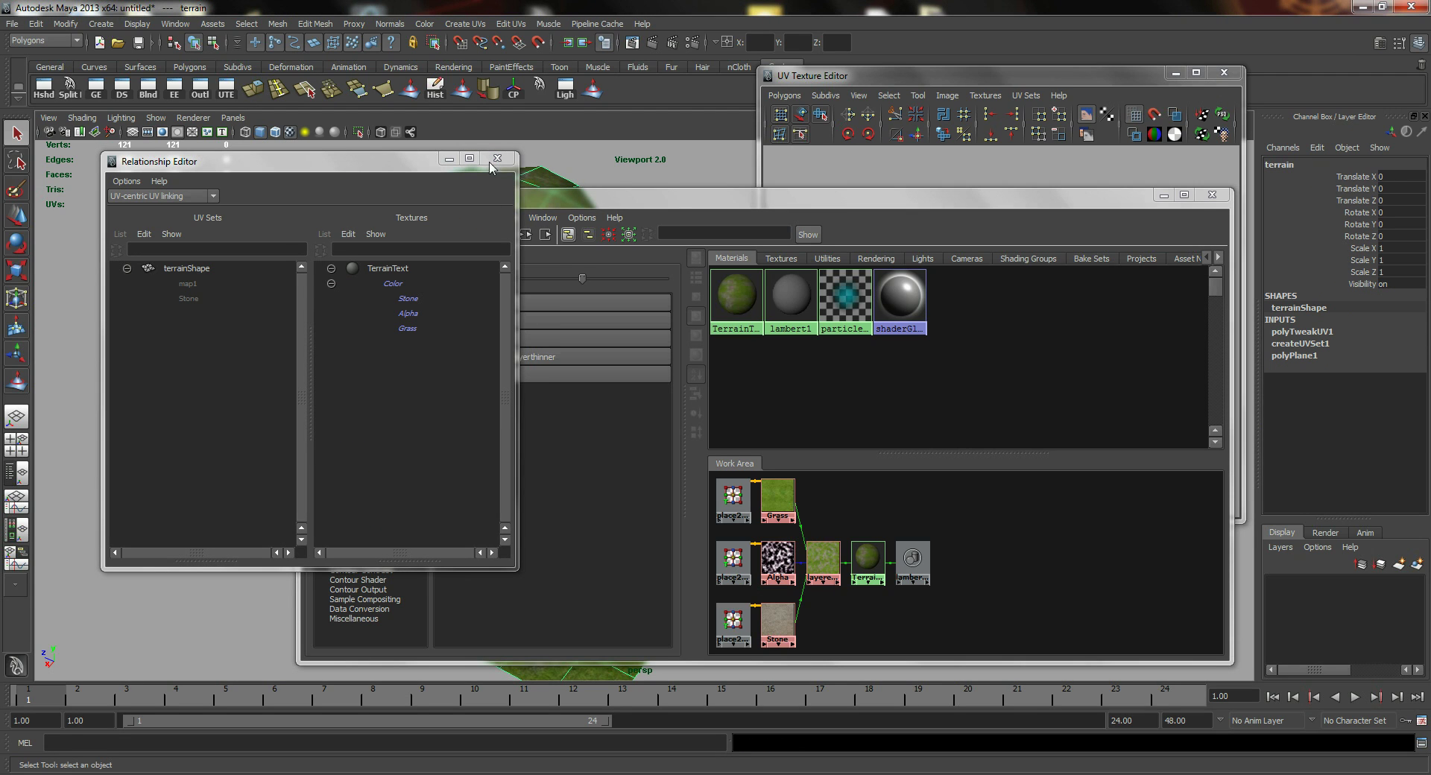
left_click_drag(664, 216, 780, 262)
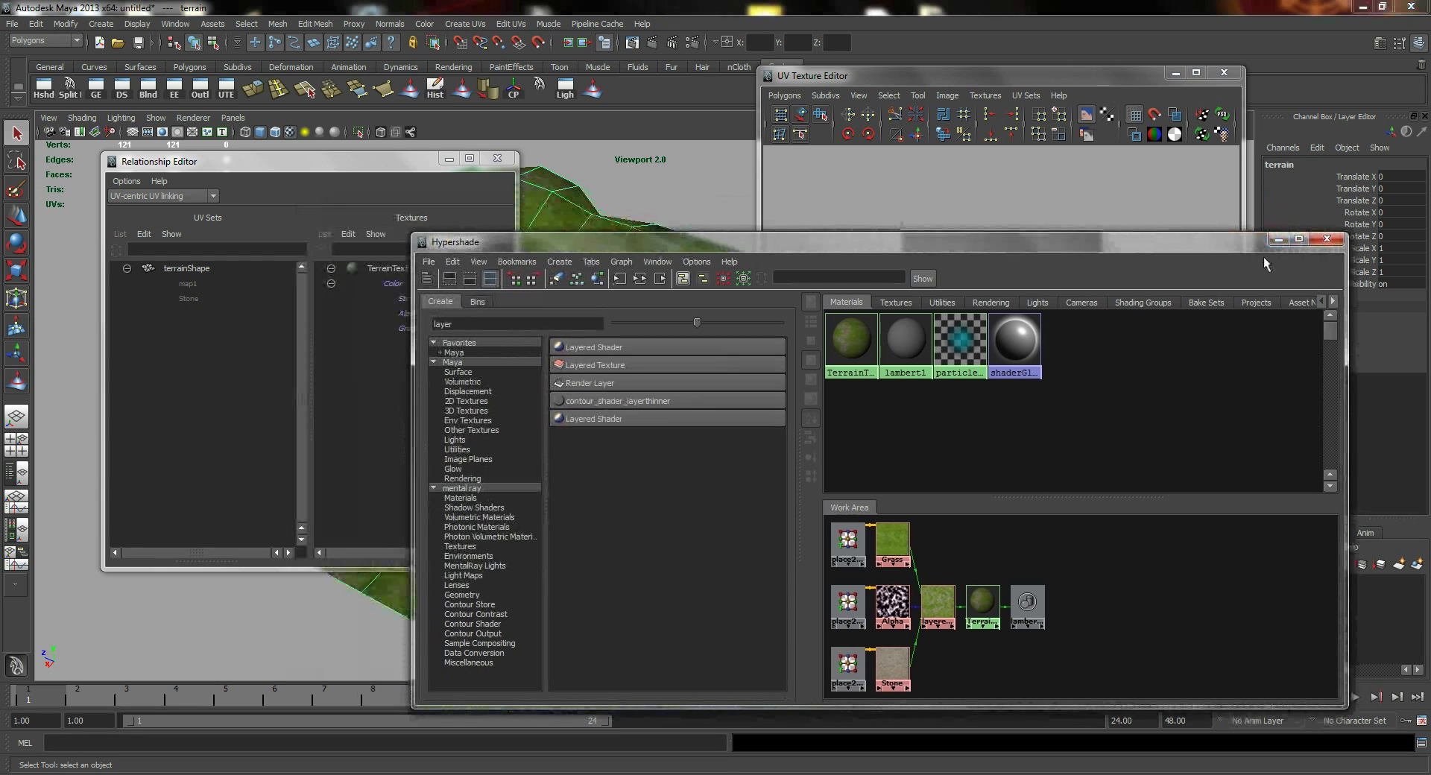
left_click(1276, 240)
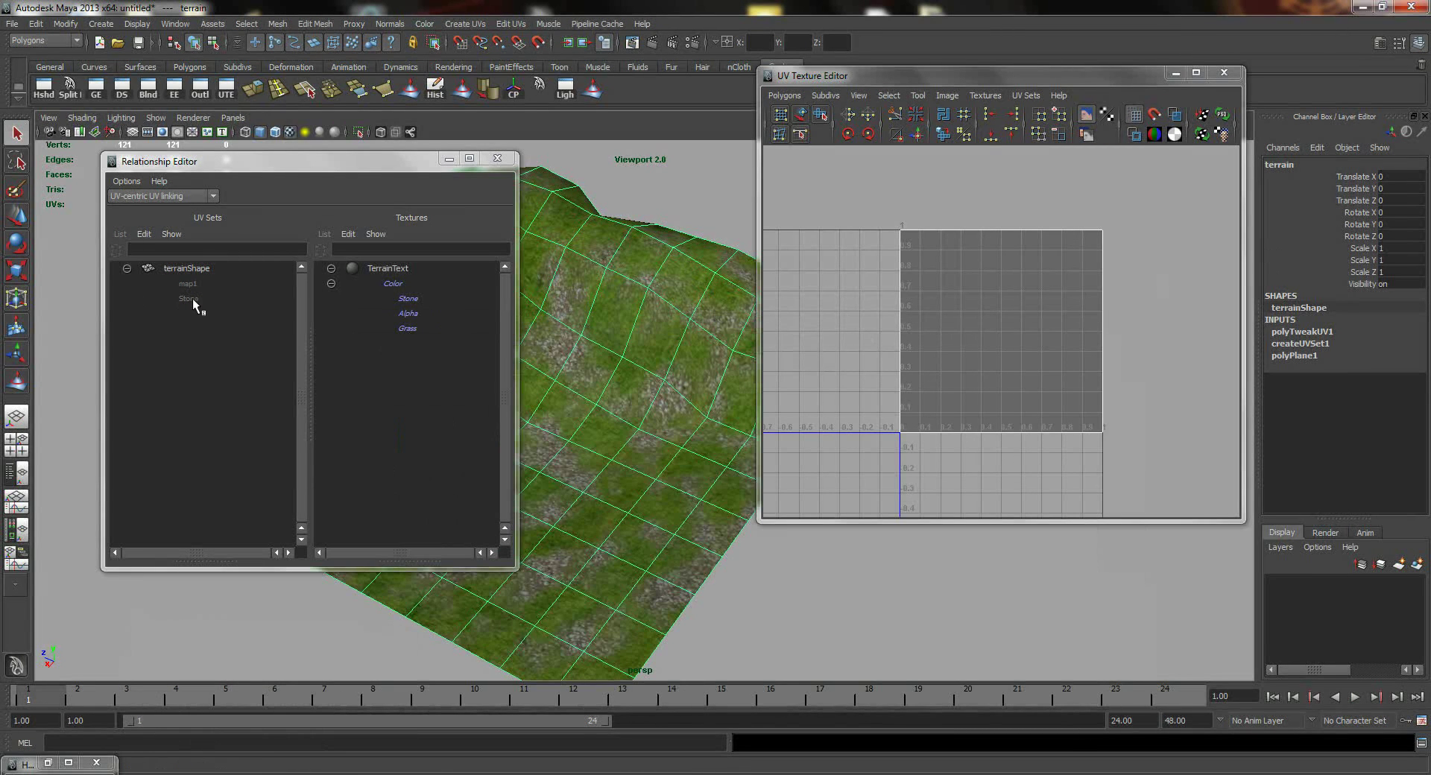
left_click(191, 299)
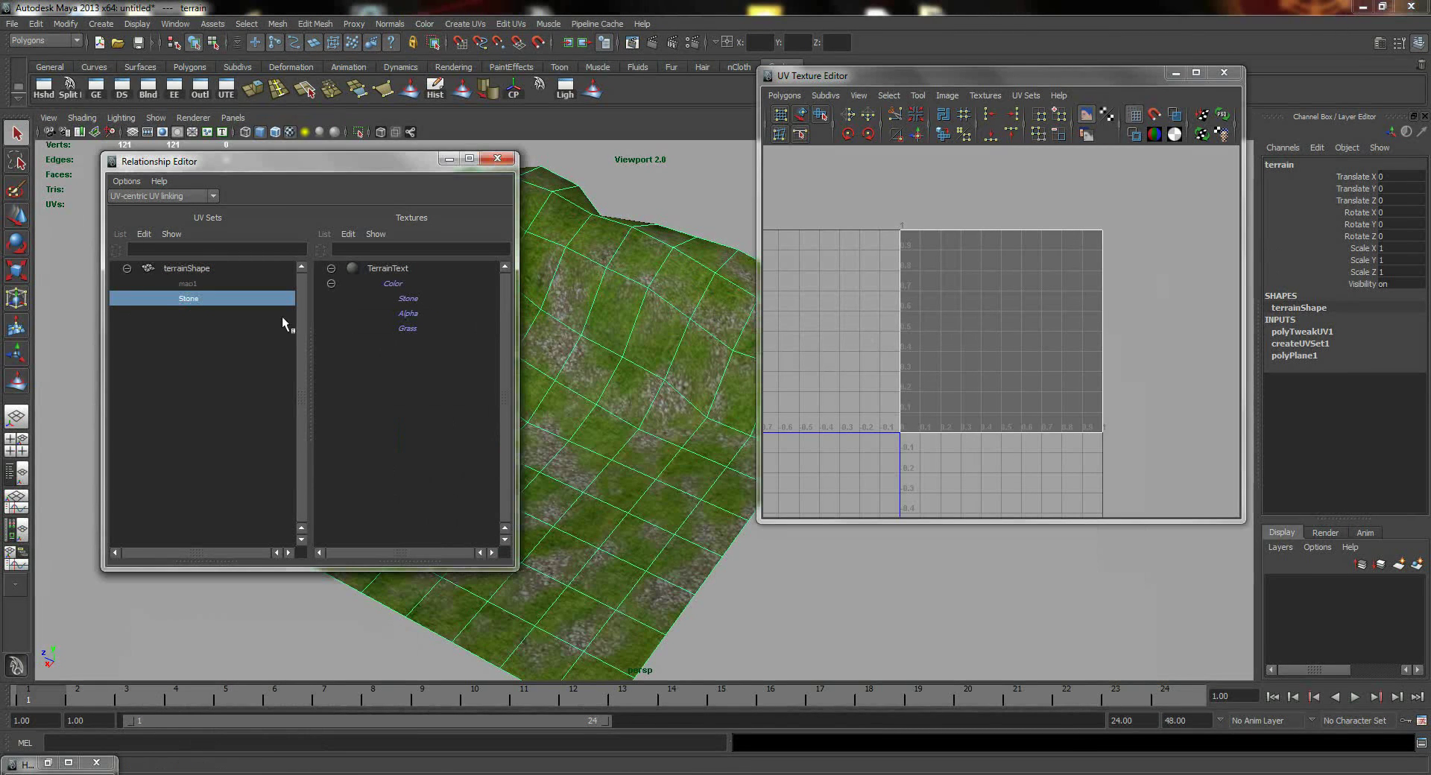
left_click(1222, 73)
scroll(745, 484, "up", 8)
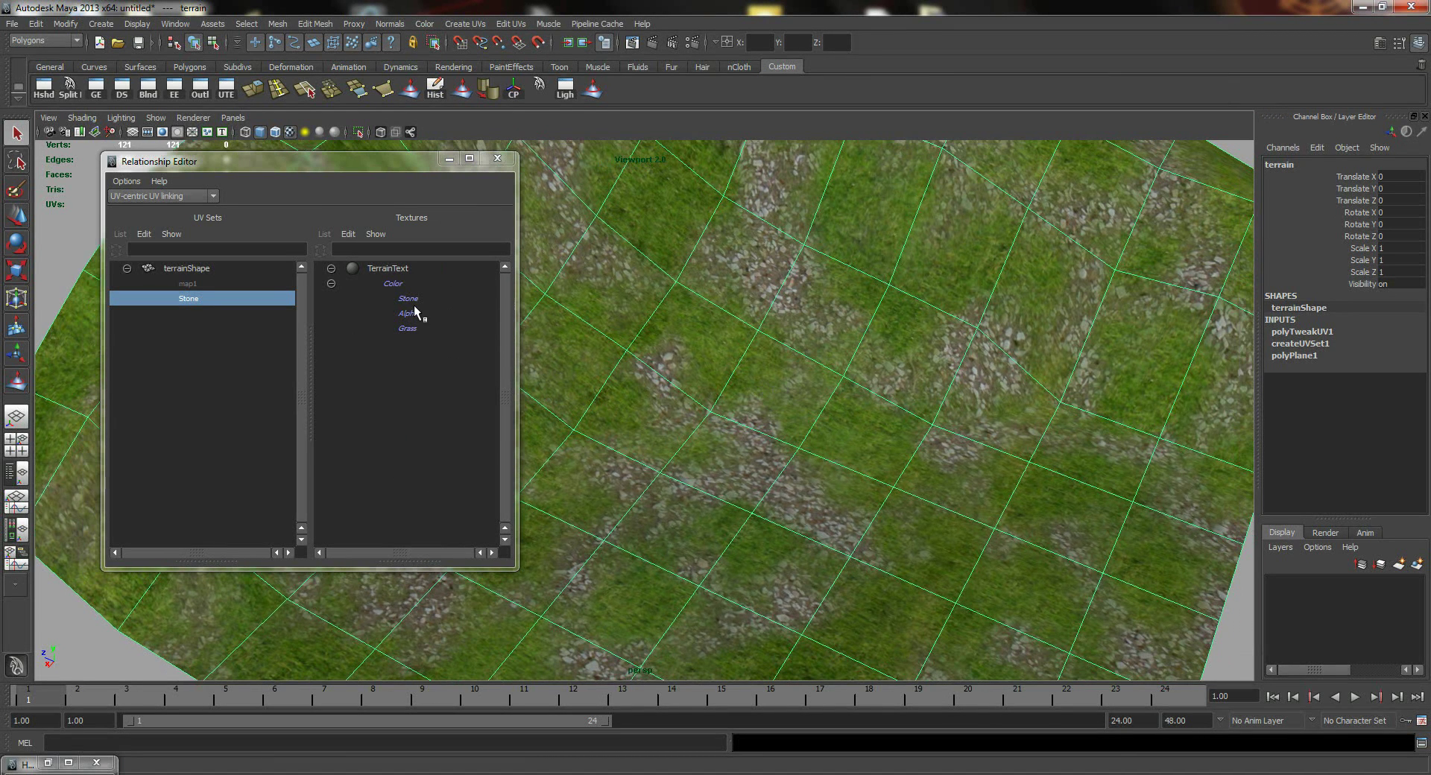
left_click(410, 300)
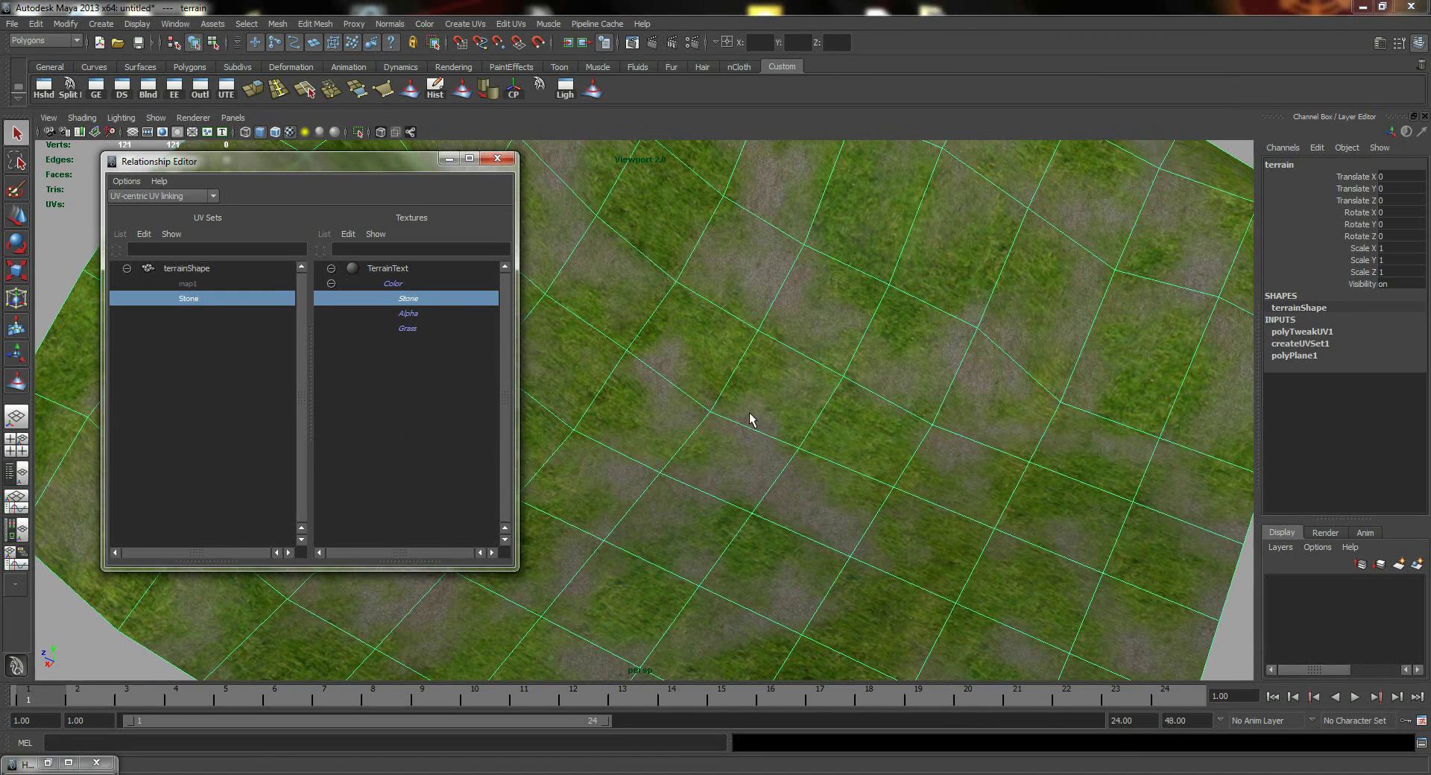
Step: Orbit the view to inspect the terrain's changed rocky patches
mouse_move(750, 415)
left_mouse_down("alt")
mouse_move(797, 446)
mouse_move(745, 405)
left_mouse_up("alt")
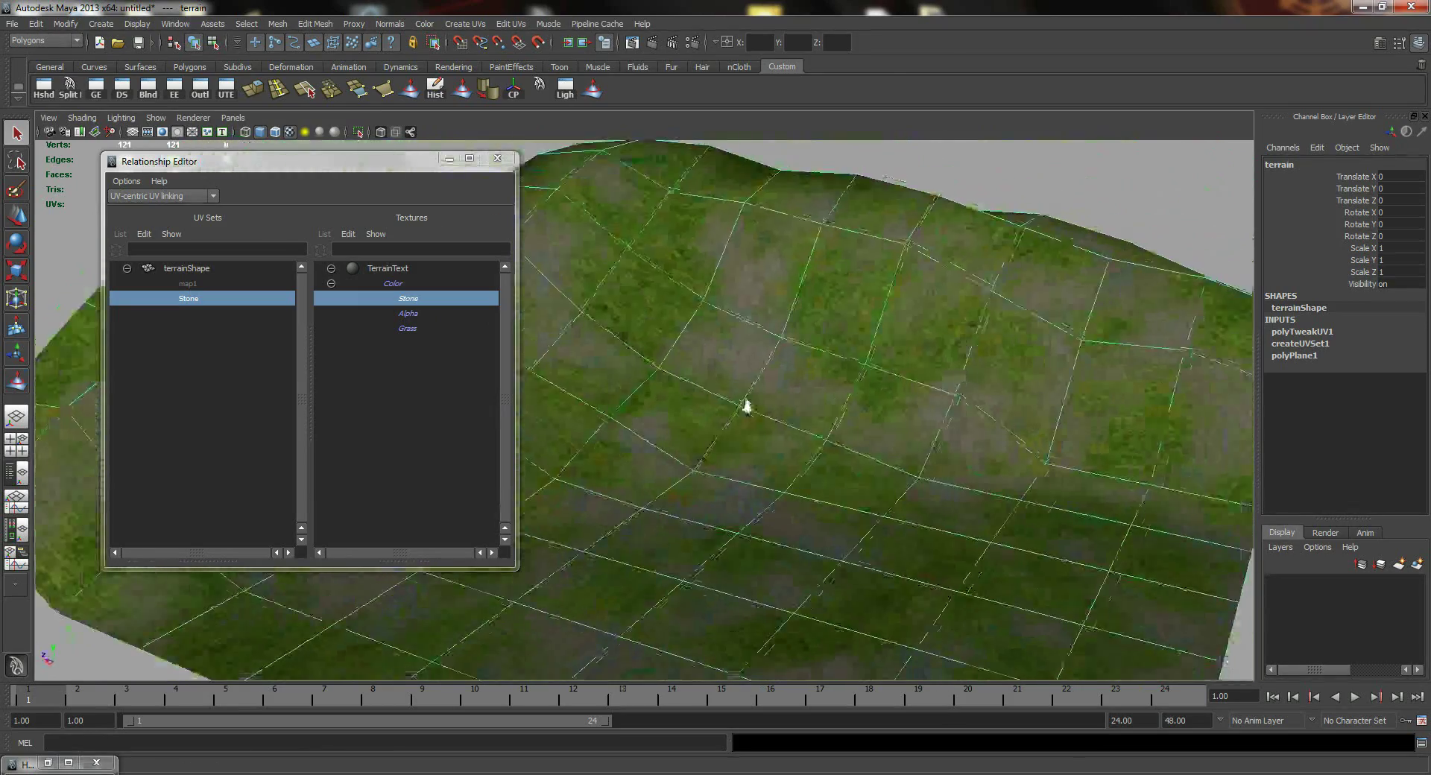
right_click_drag(744, 405, 937, 477, "alt")
left_click_drag(901, 359, 818, 440, "alt")
left_click_drag(879, 478, 798, 470, "alt")
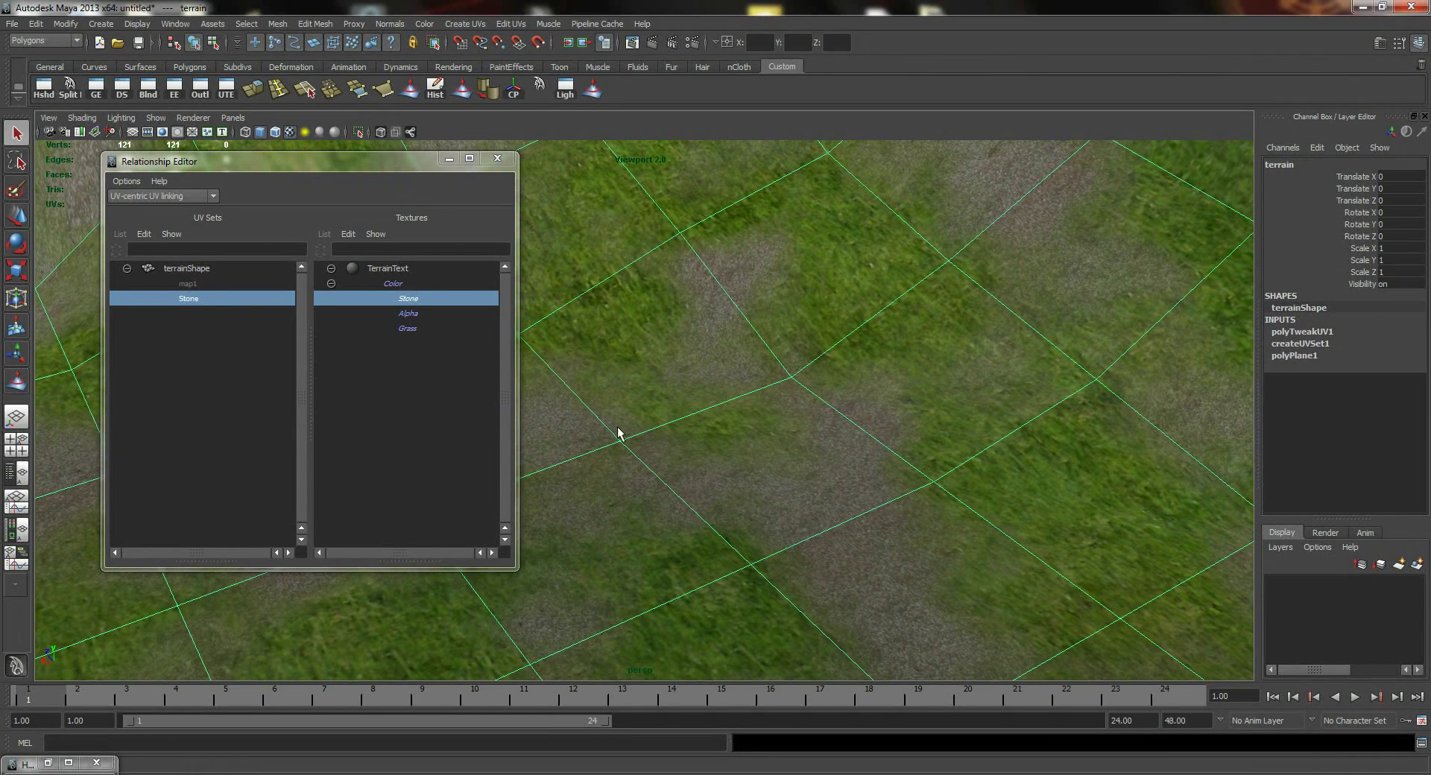
Step: Toggle the Stone texture's link between map1 and Stone, then link Grass to Stone
left_click(195, 283)
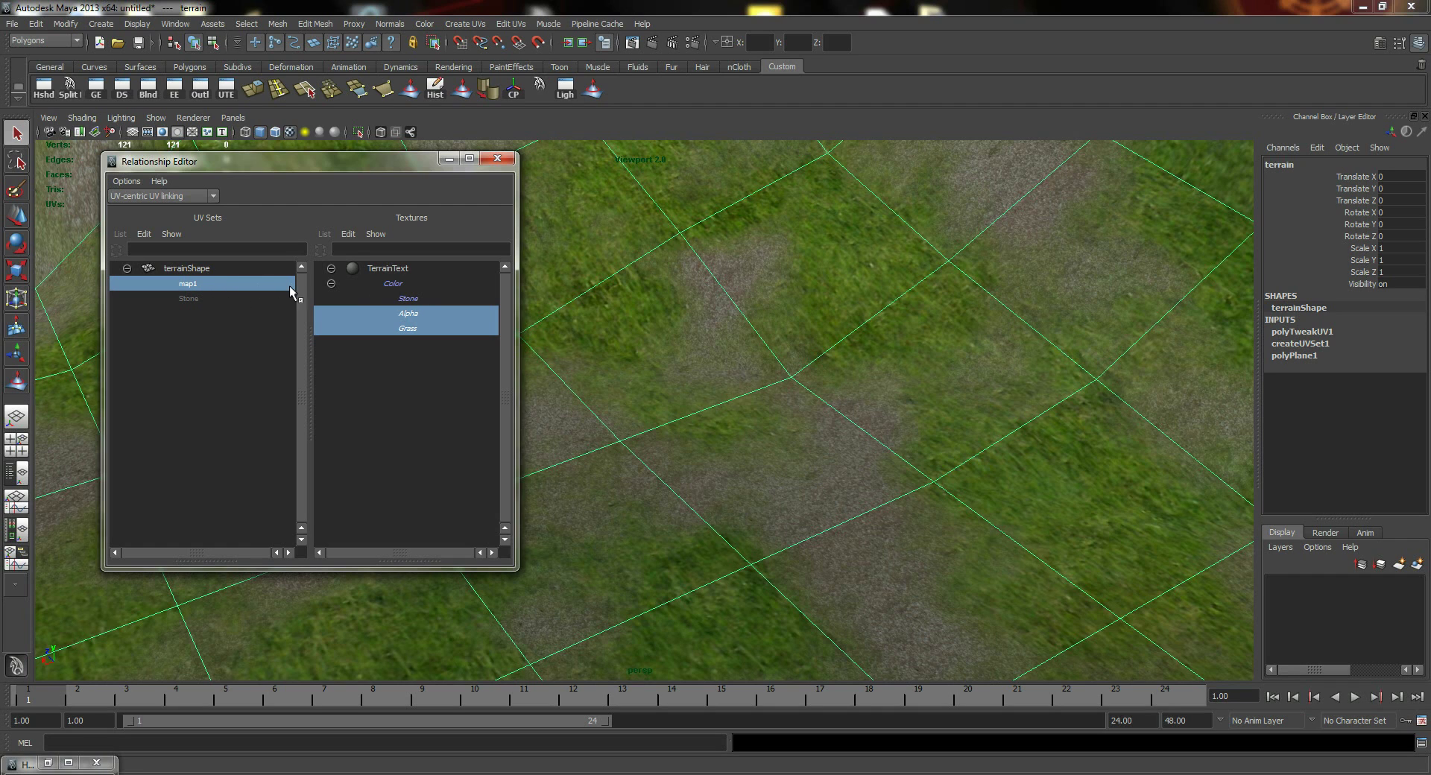
left_click(401, 298)
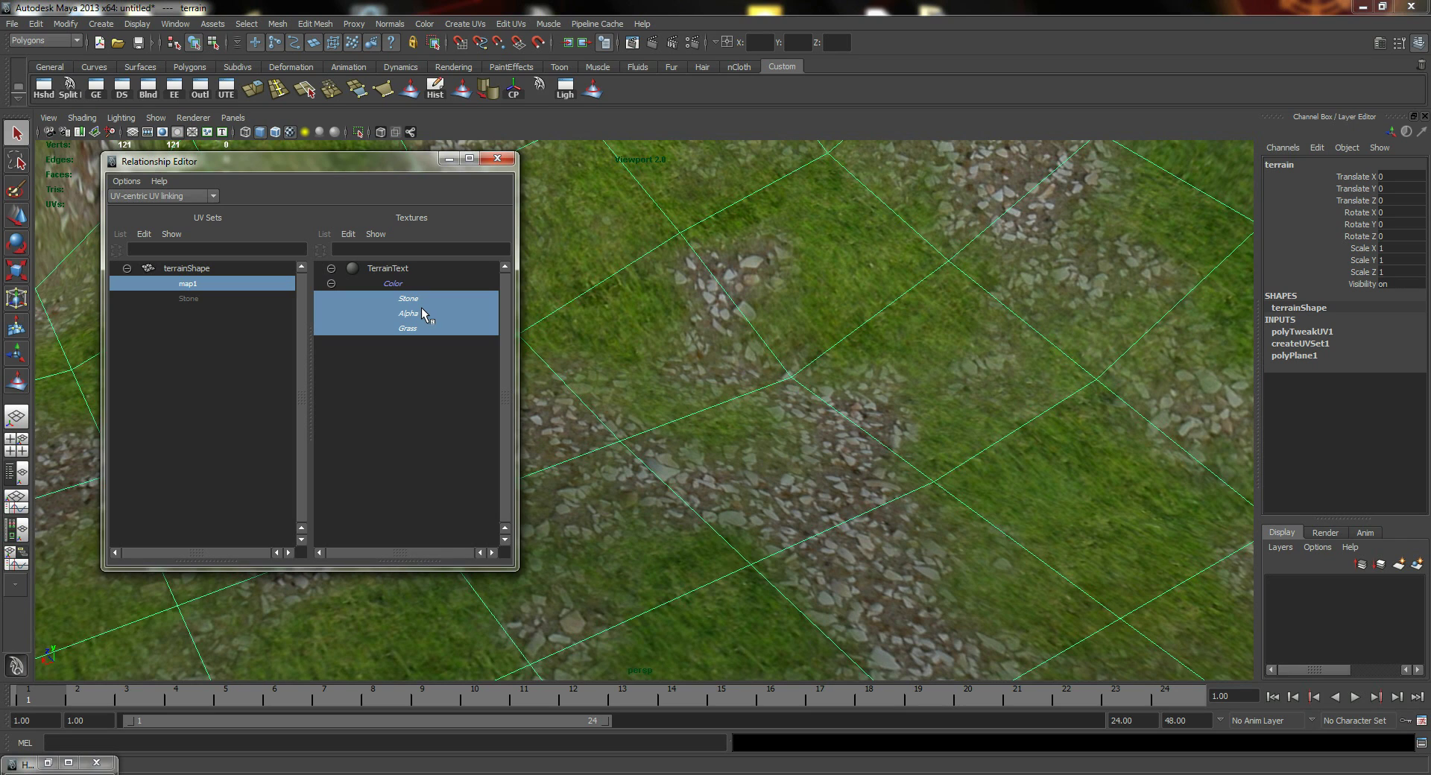
left_click(190, 298)
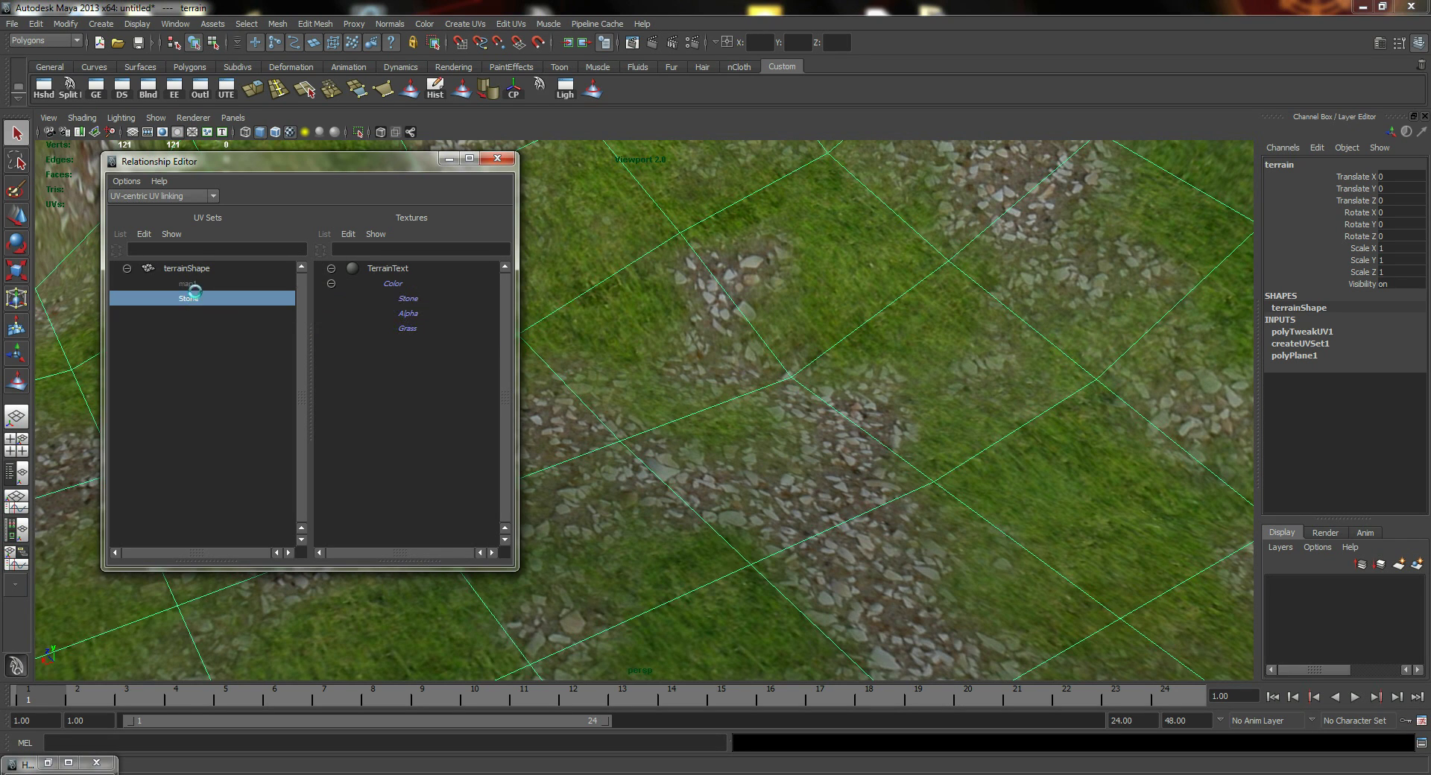
left_click(426, 298)
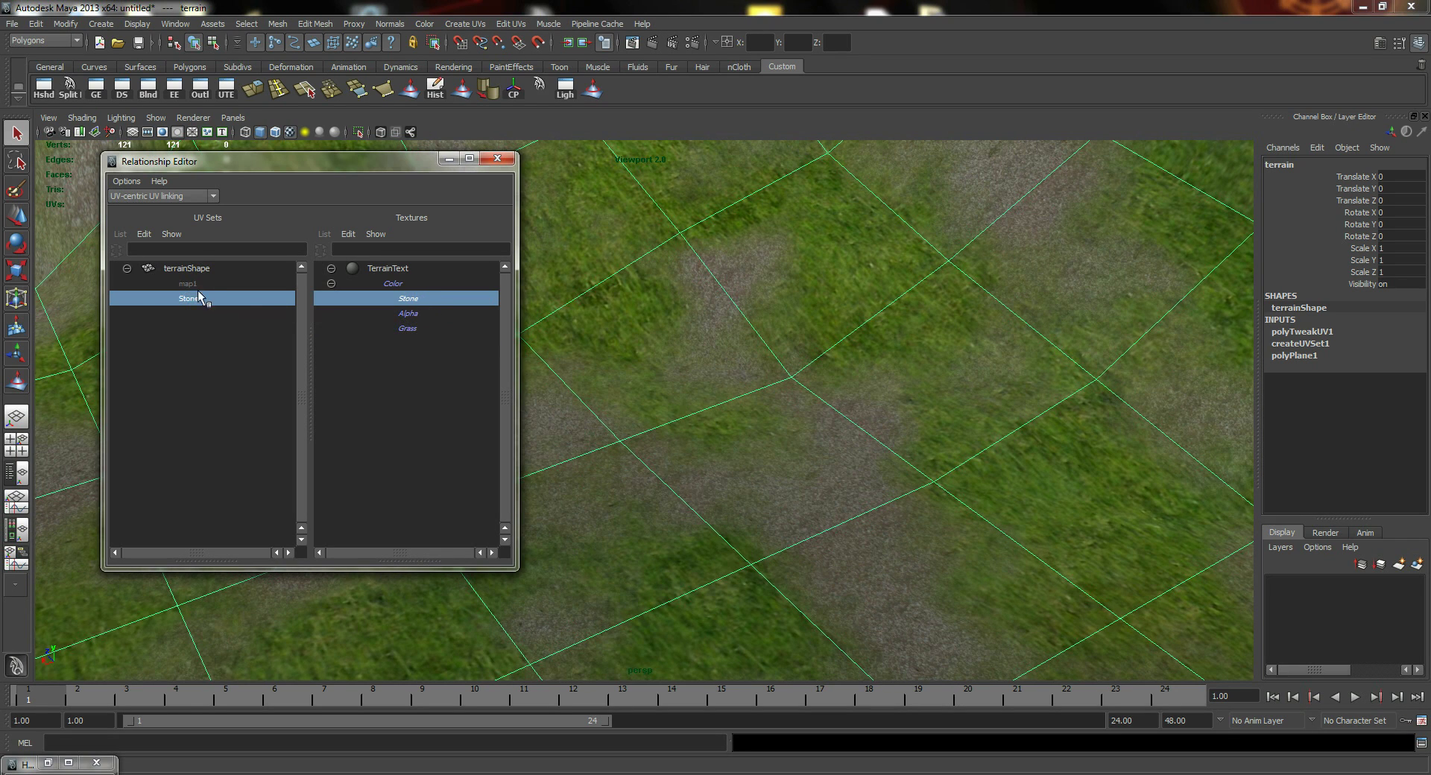
left_click(216, 284)
left_click(415, 299)
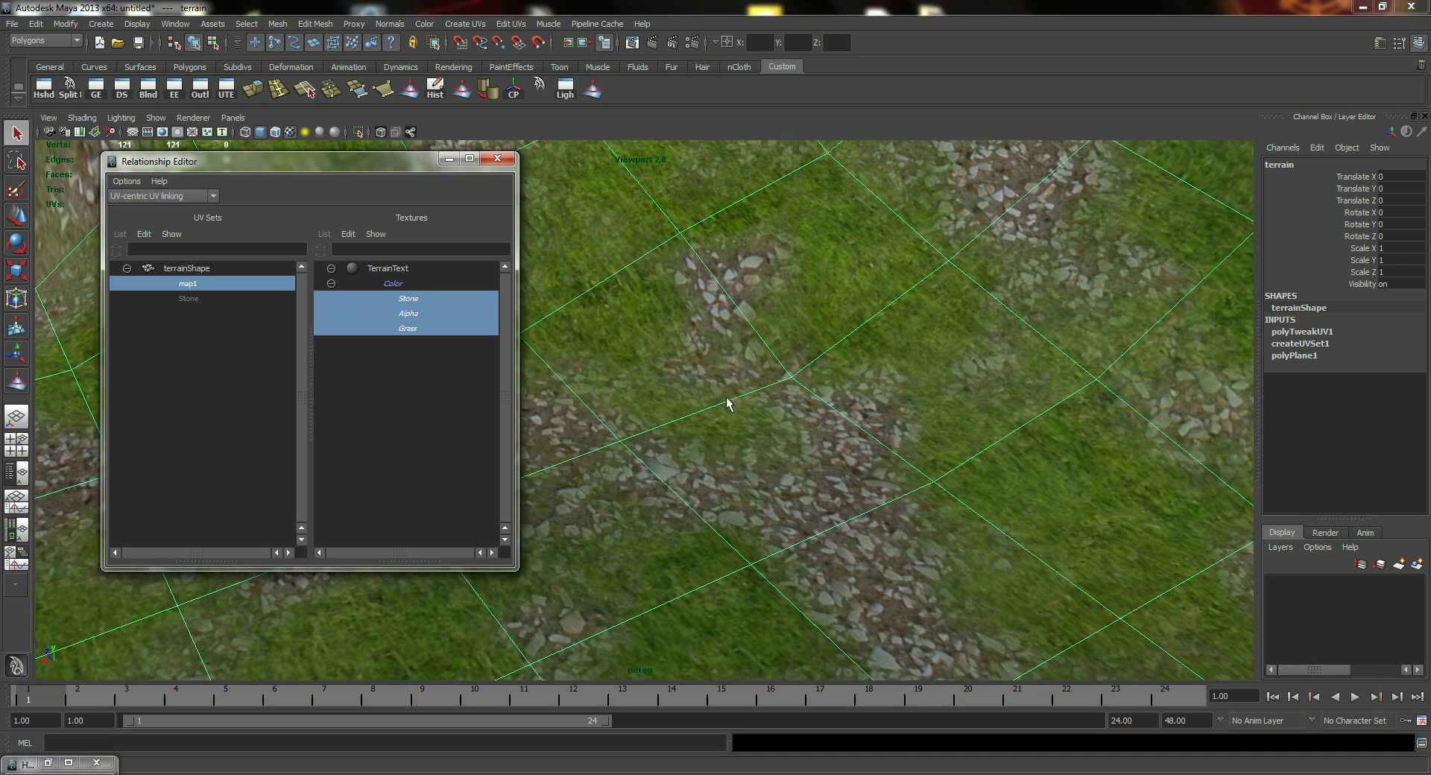
left_click(197, 298)
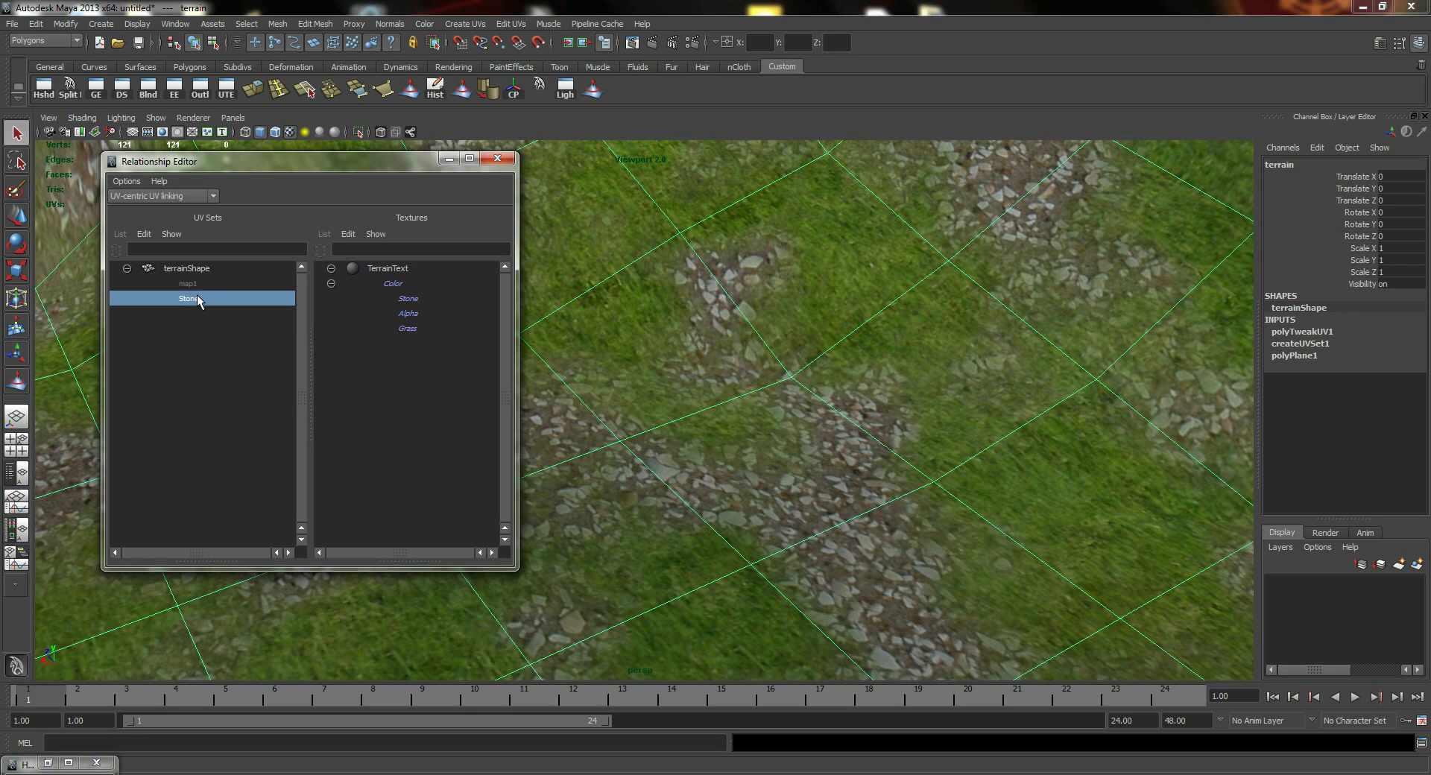
left_click(411, 329)
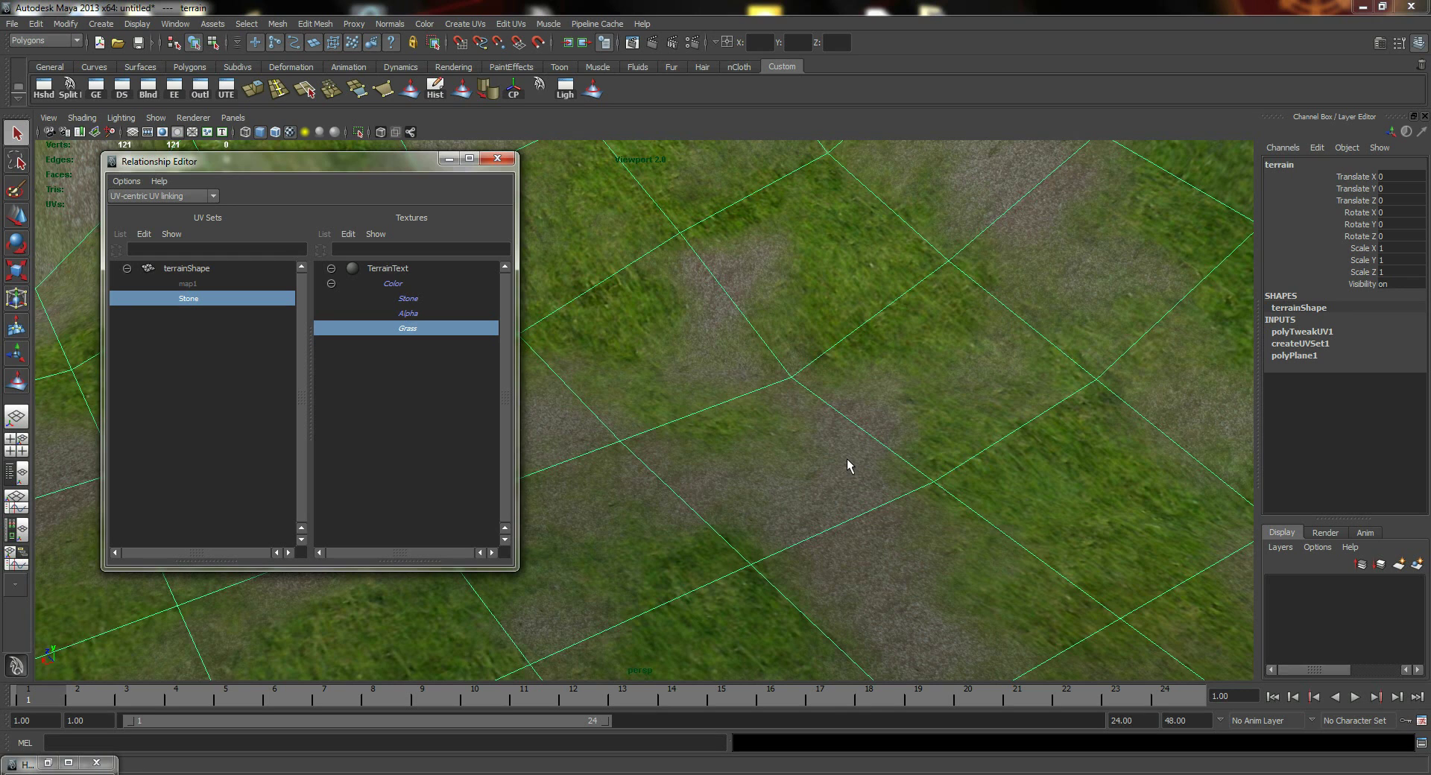
Step: Set the viewport renderer to High Quality Rendering
left_click(193, 117)
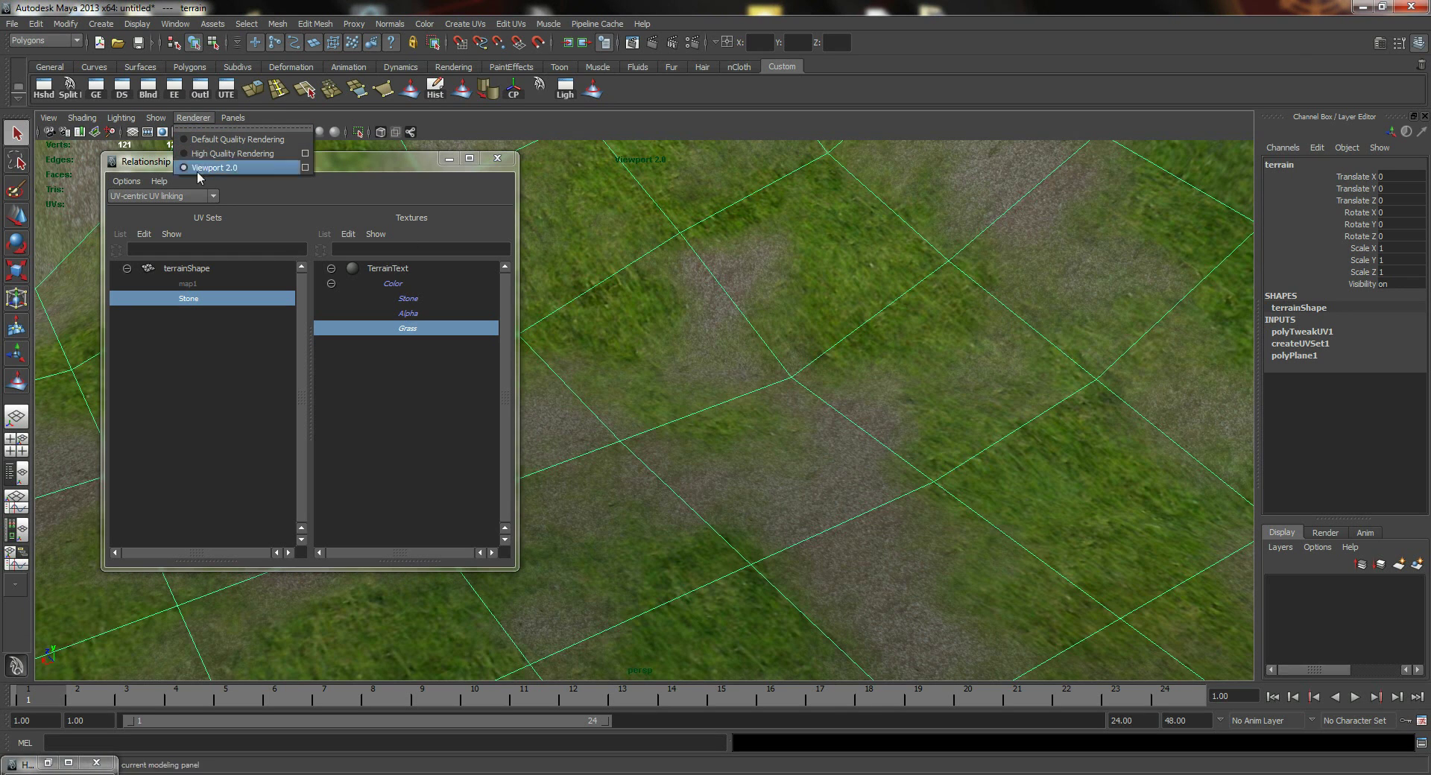
left_click(200, 169)
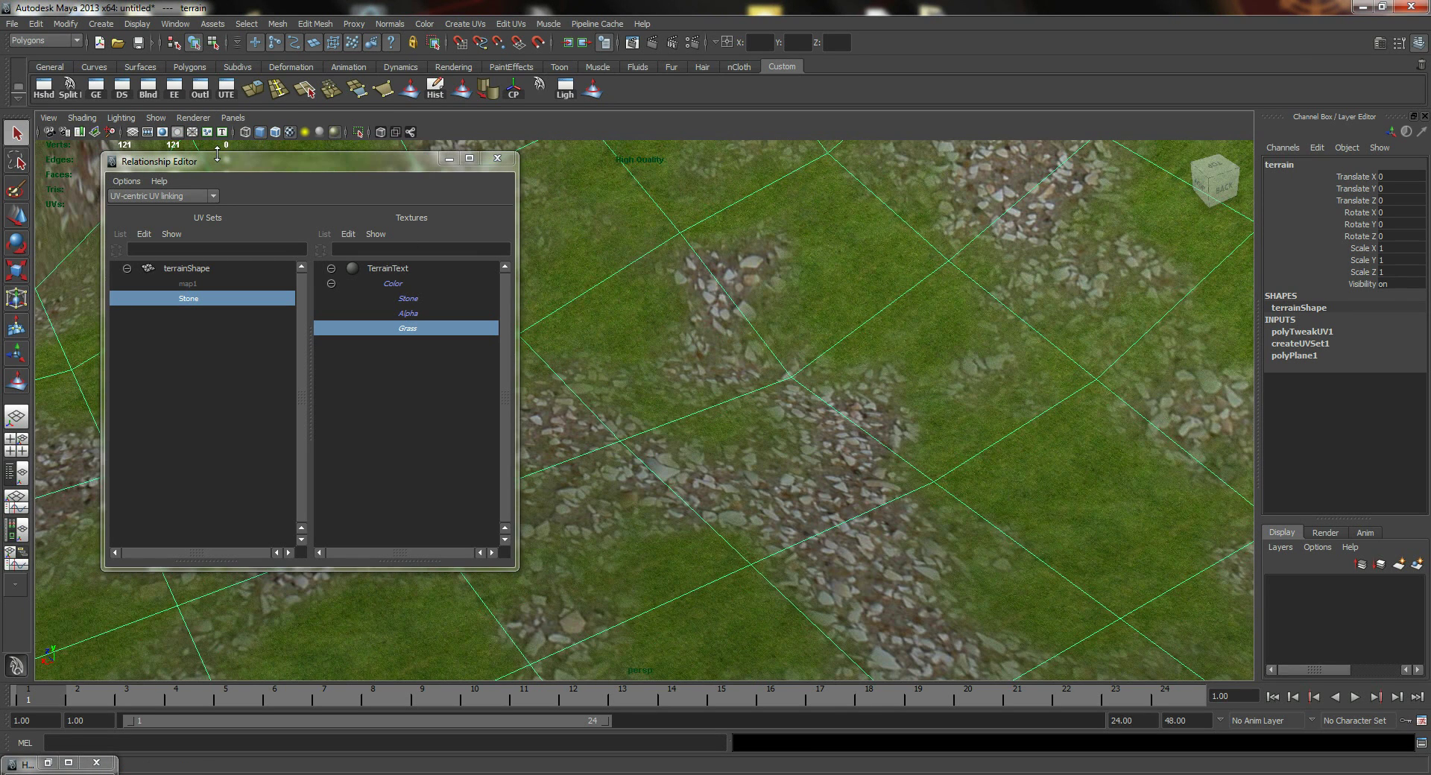
left_click(193, 118)
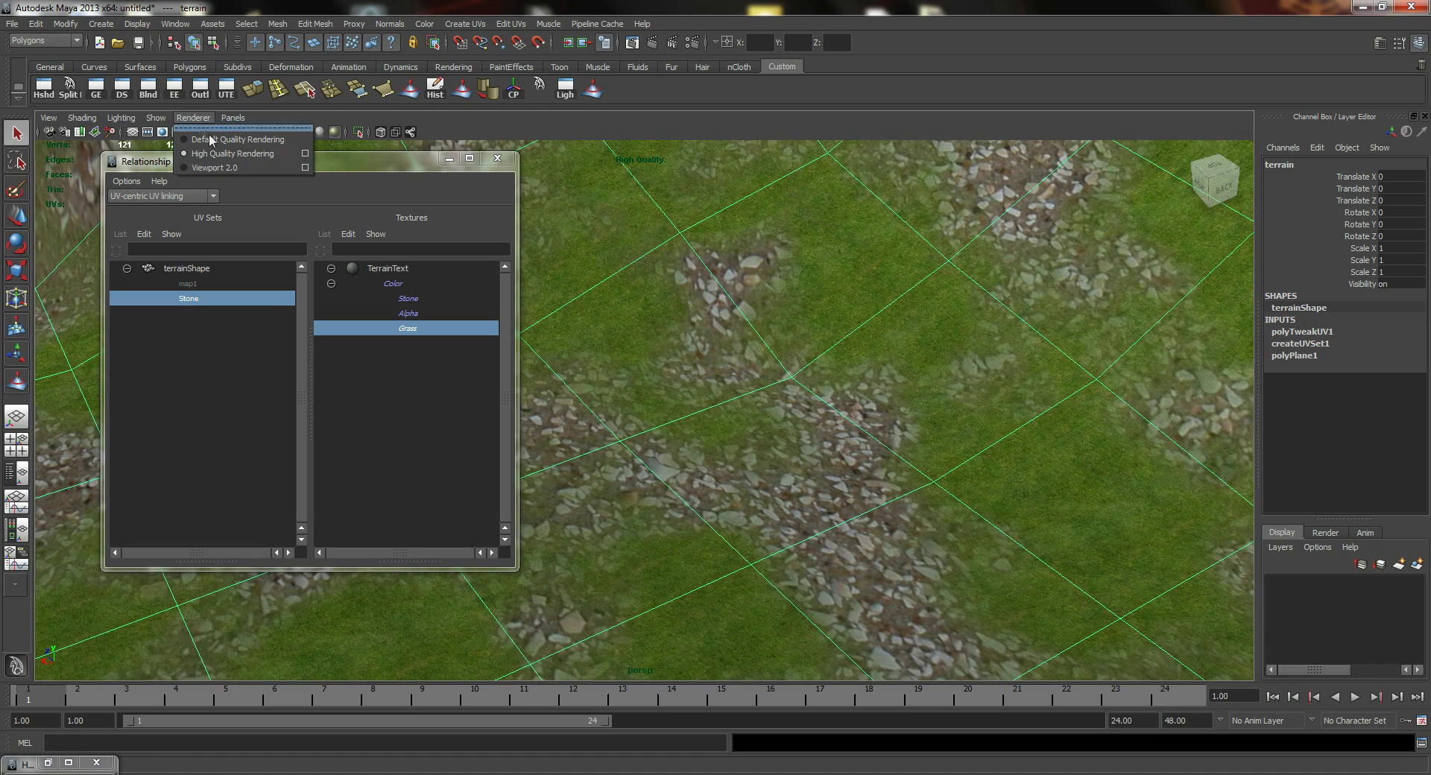
left_click(236, 155)
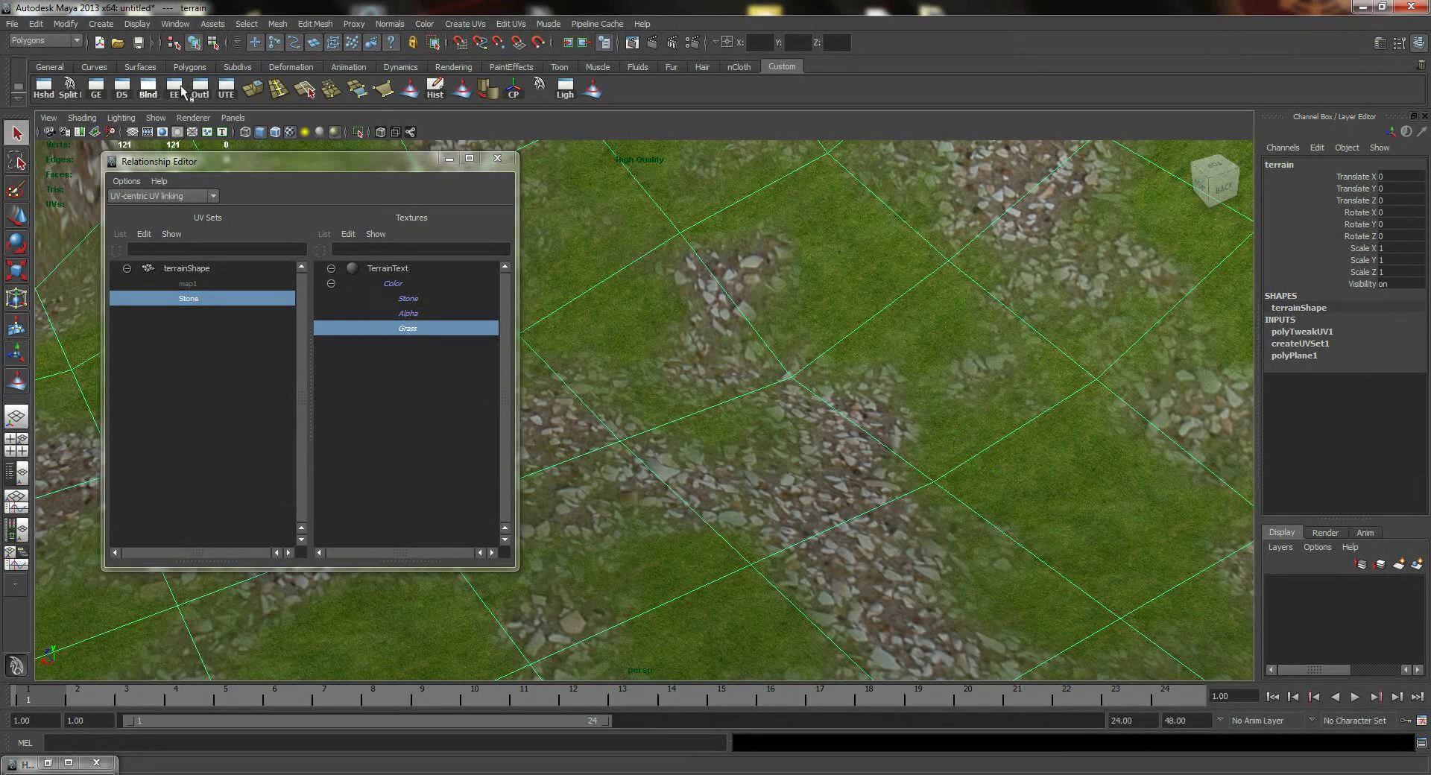
Step: Link Grass to the map1 UV set and Stone to the Stone UV set
left_click(192, 284)
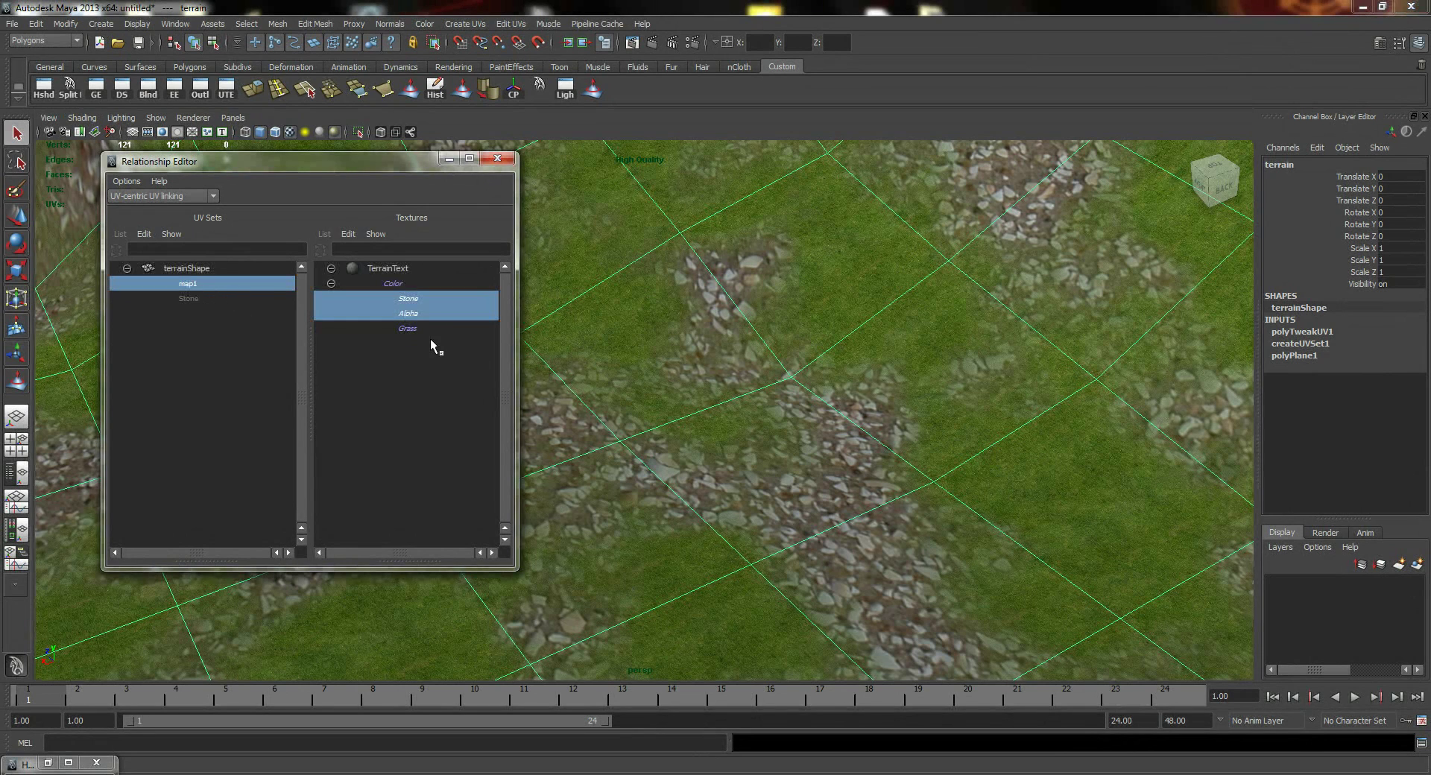
left_click(408, 329)
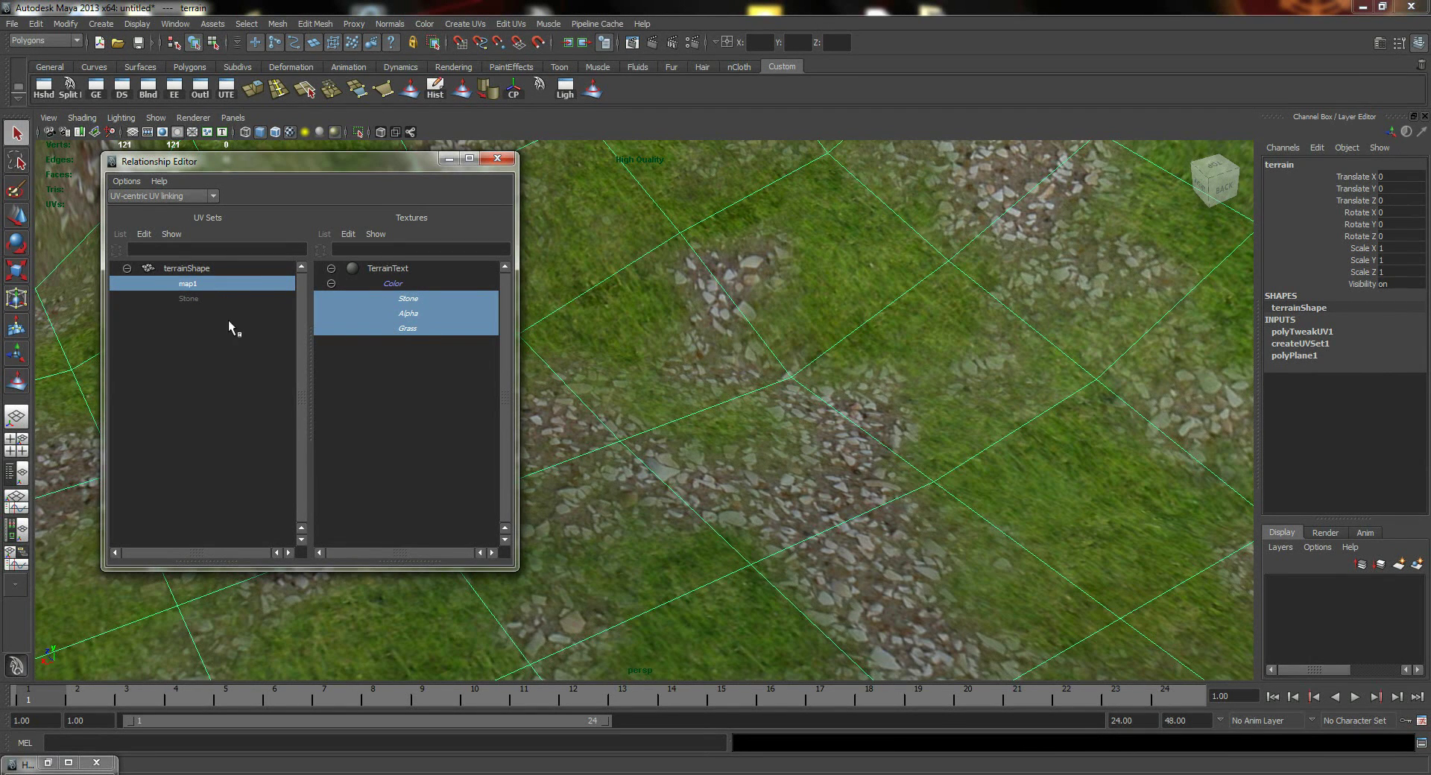
left_click(198, 301)
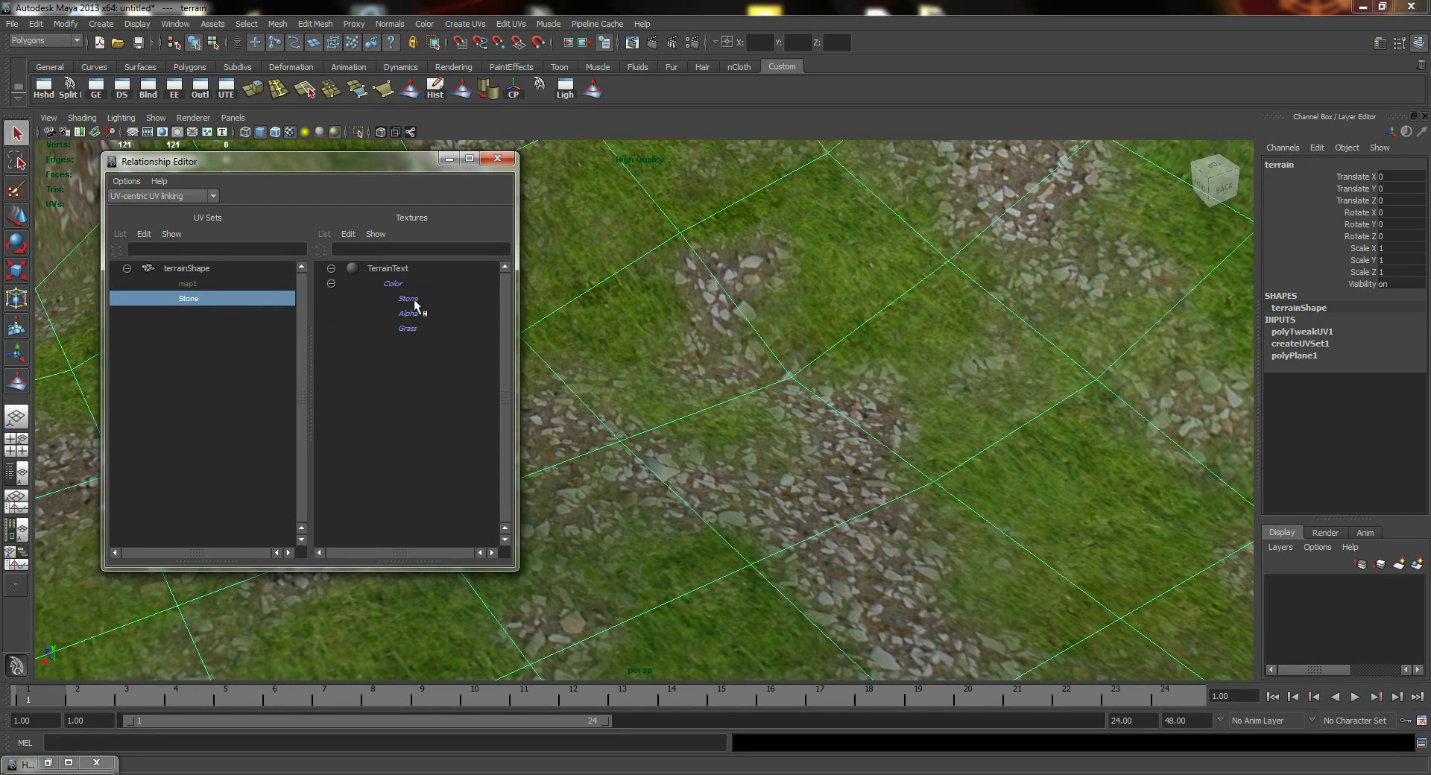
left_click(415, 300)
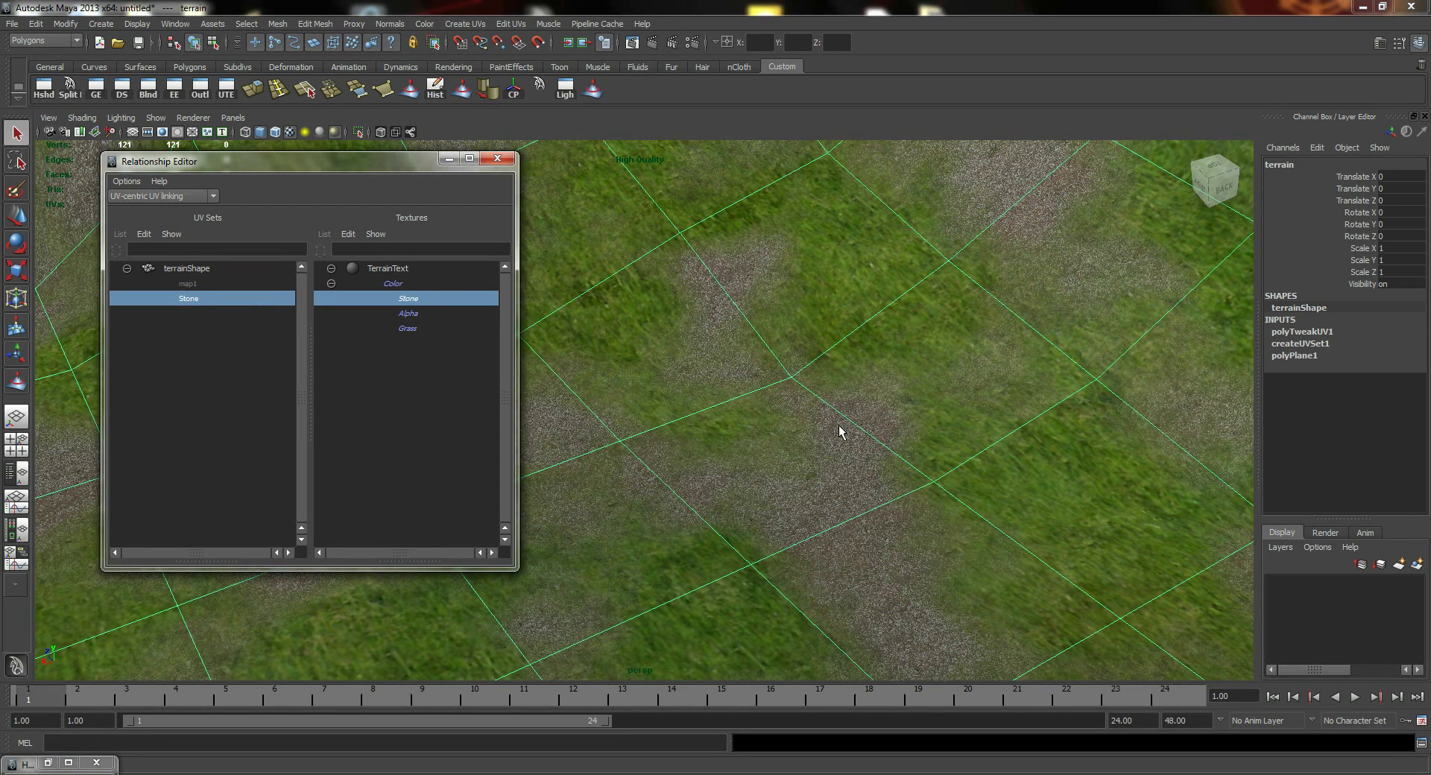
Step: Switch the viewport renderer to Viewport 2.0 and orbit to view the terrain
left_click(186, 122)
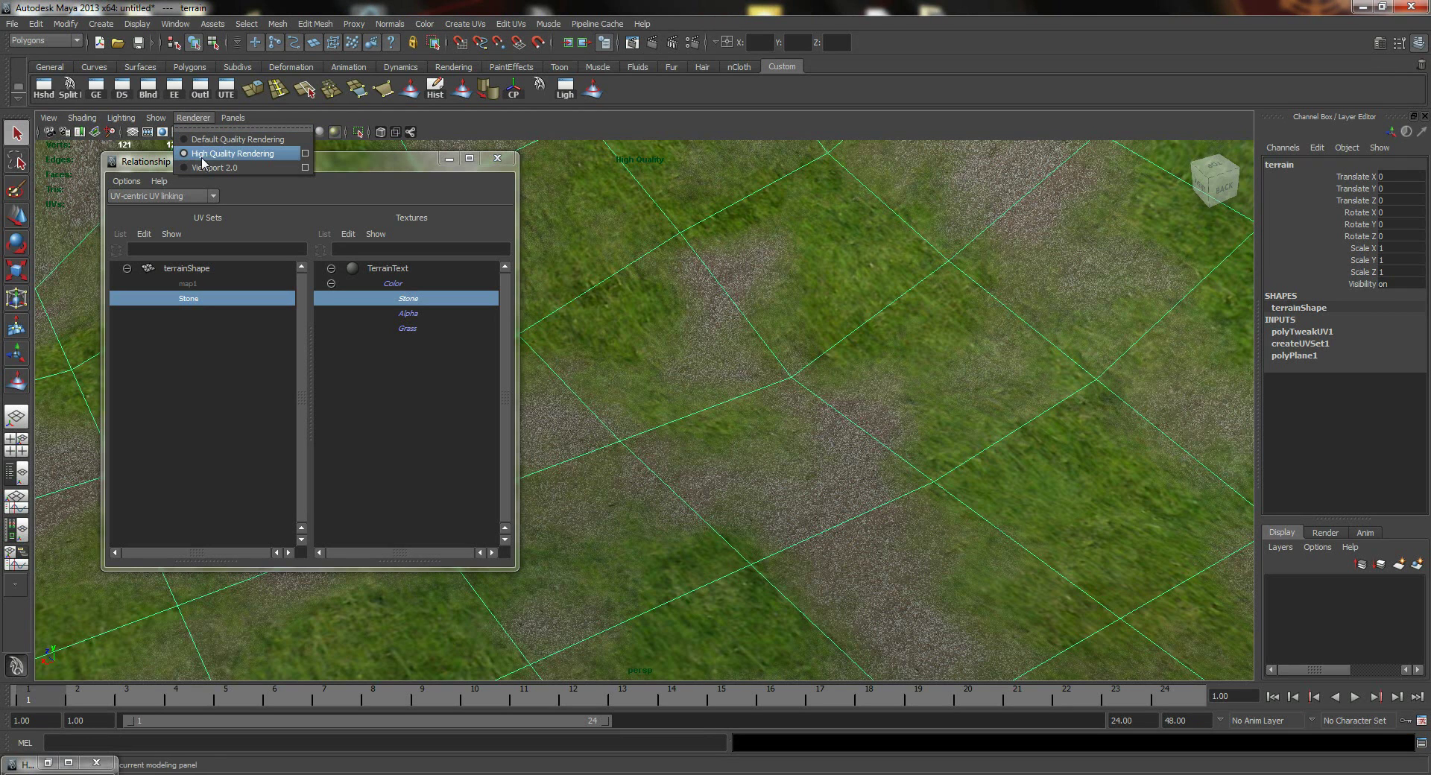
left_click(214, 173)
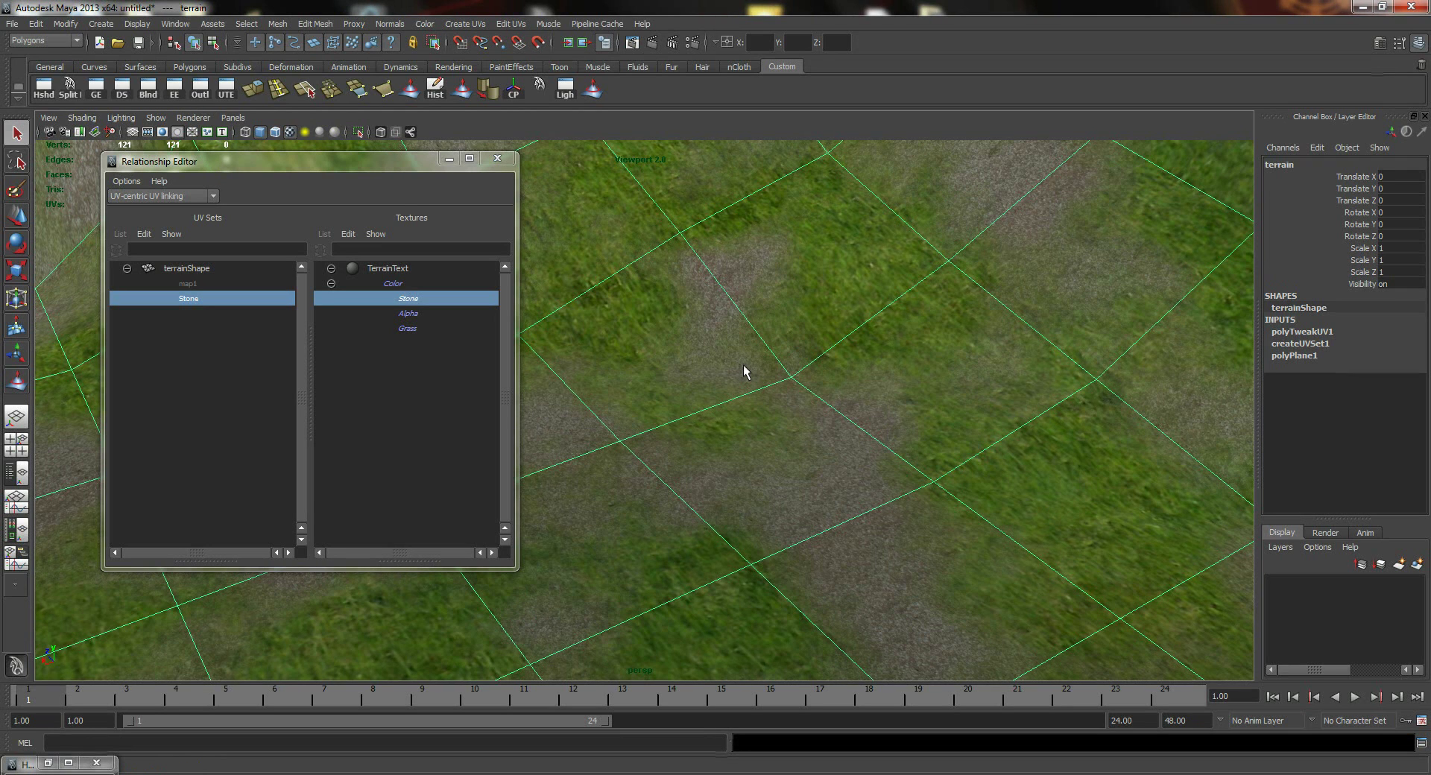
left_click_drag(954, 422, 809, 402, "alt")
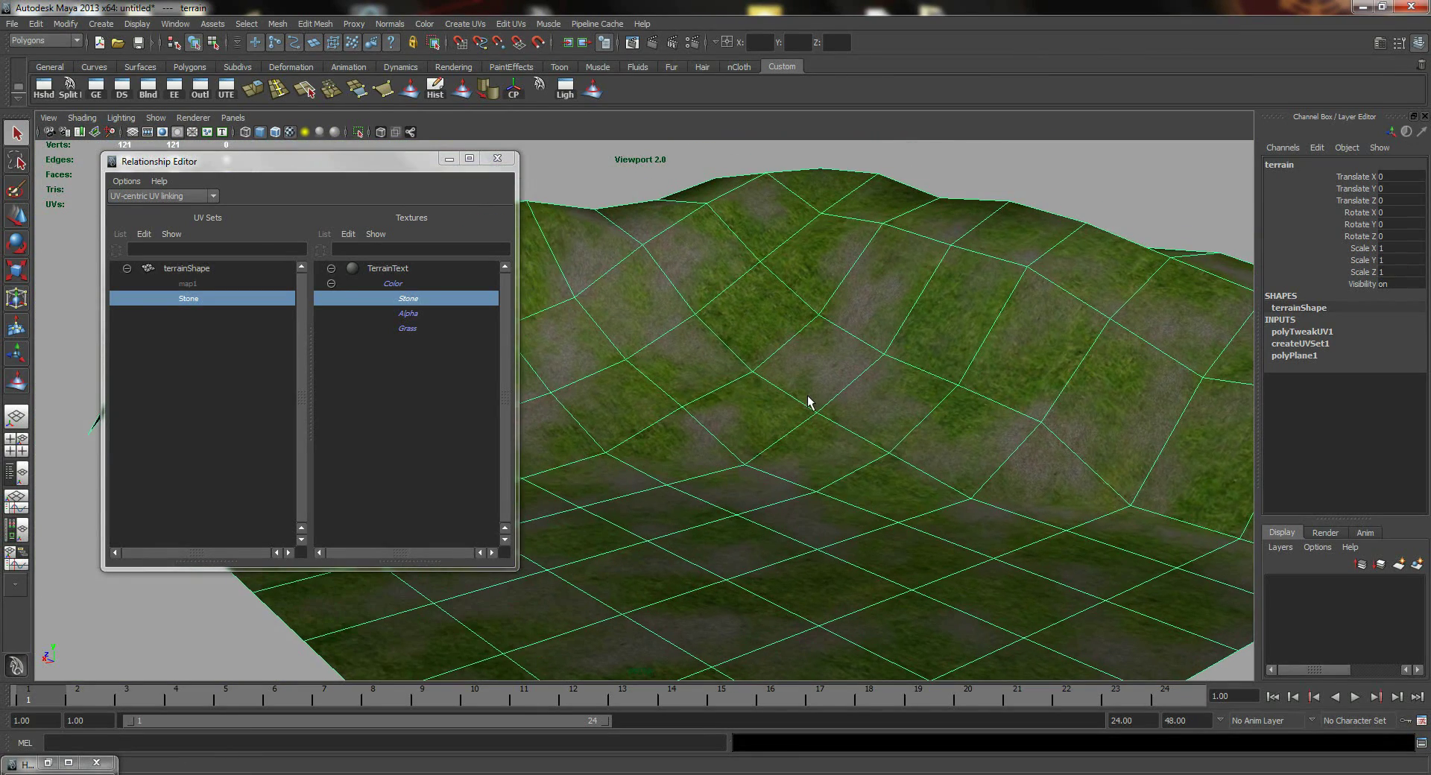